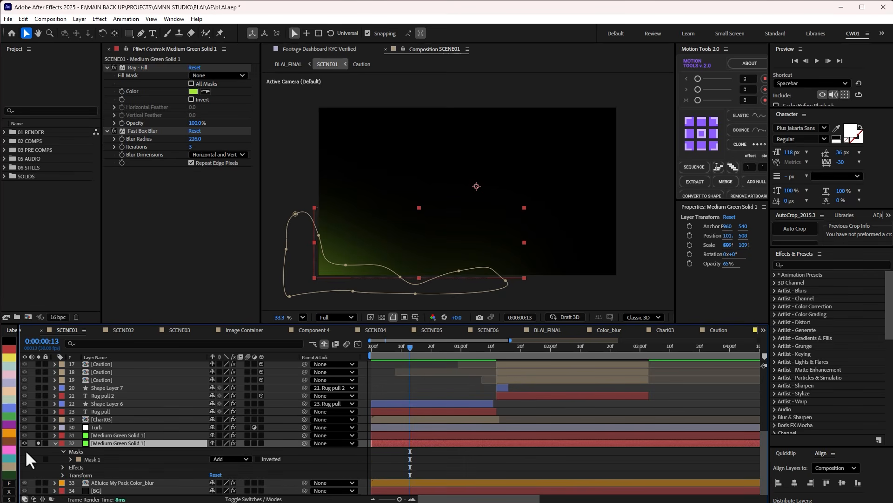
Switch the green solid's Mask 1 mode to None and back to Add for comparison, and reveal its Mask Feather.
click(231, 459)
click(228, 468)
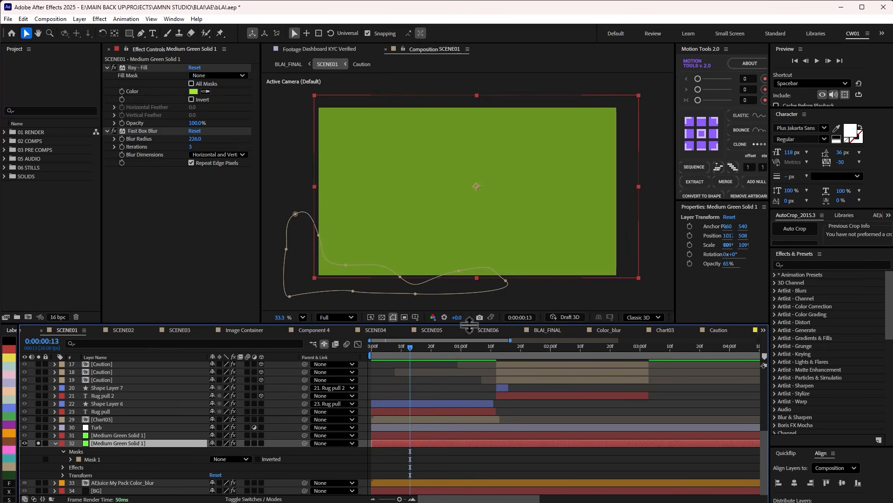
key(t)
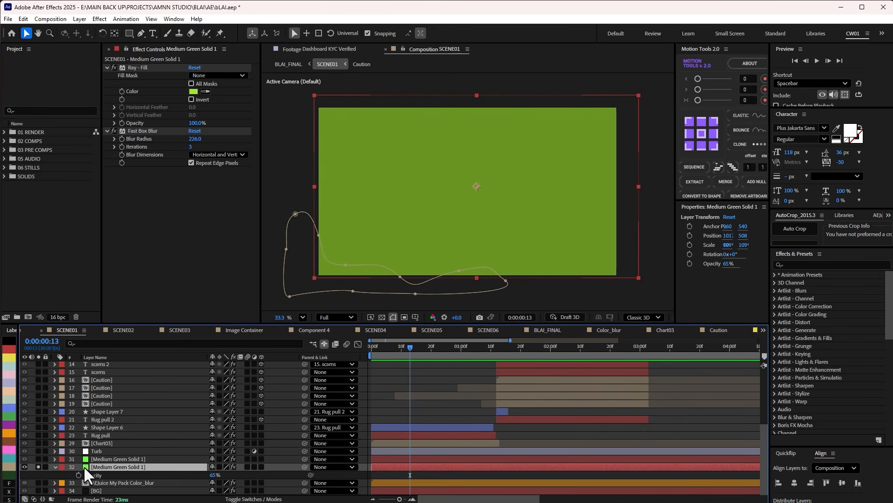
key(m)
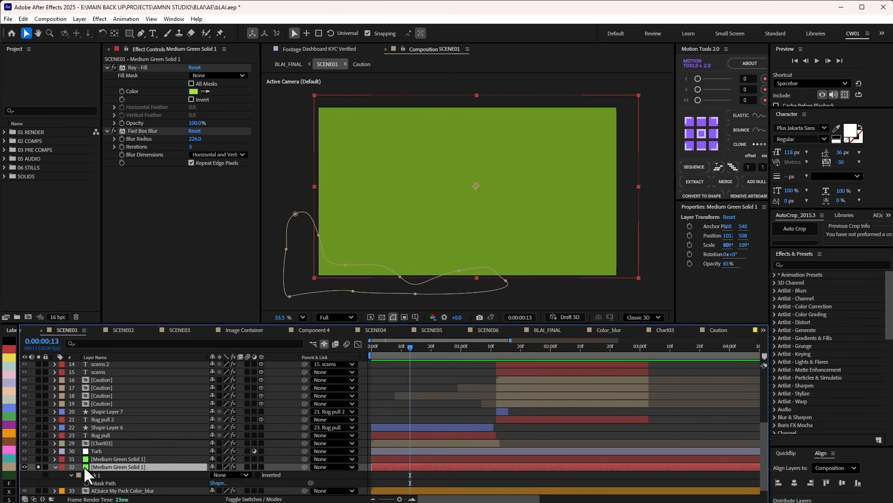
click(231, 475)
click(228, 493)
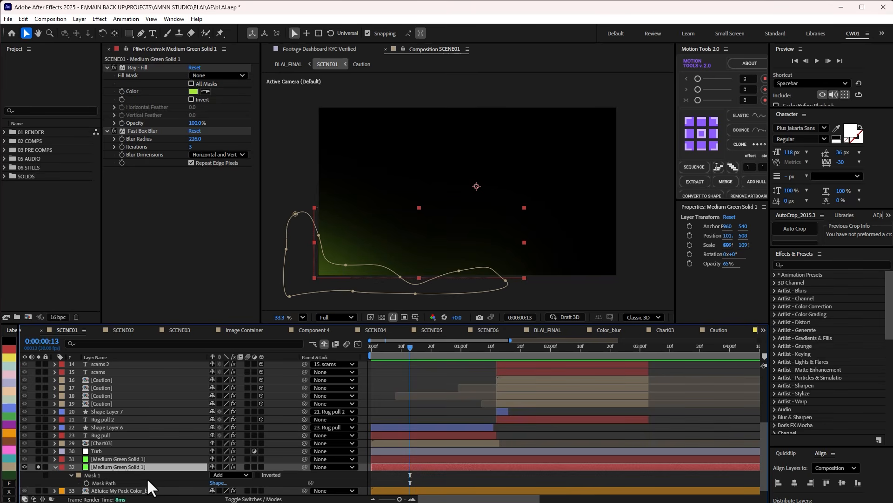
key(f)
Solo the pink solid on layer 31 and inspect its Ray - Fill and Fast Box Blur effects.
click(38, 451)
click(111, 450)
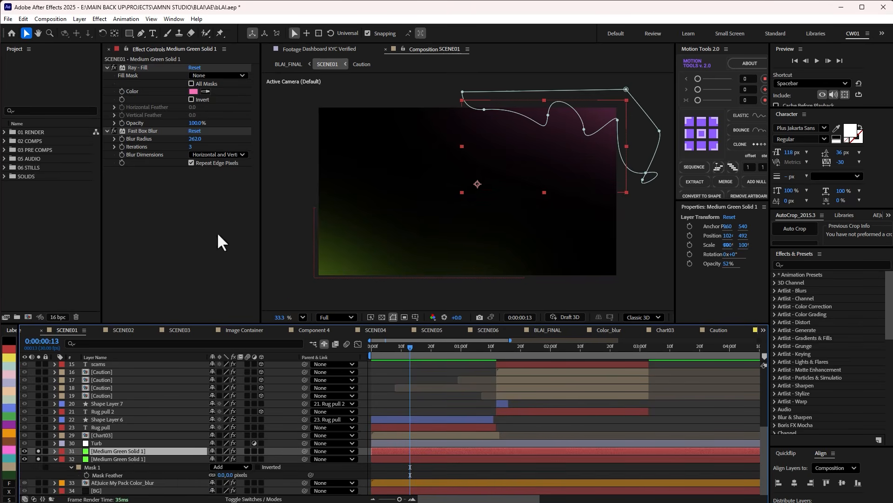
click(149, 78)
click(145, 131)
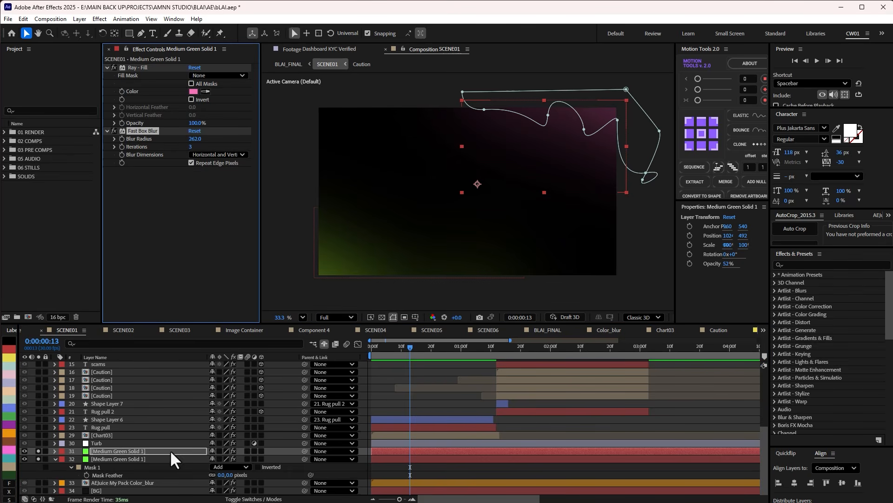
Solo the Turb adjustment layer and scrub the timeline to preview its turbulent displacement on both glow solids.
click(139, 458)
click(115, 443)
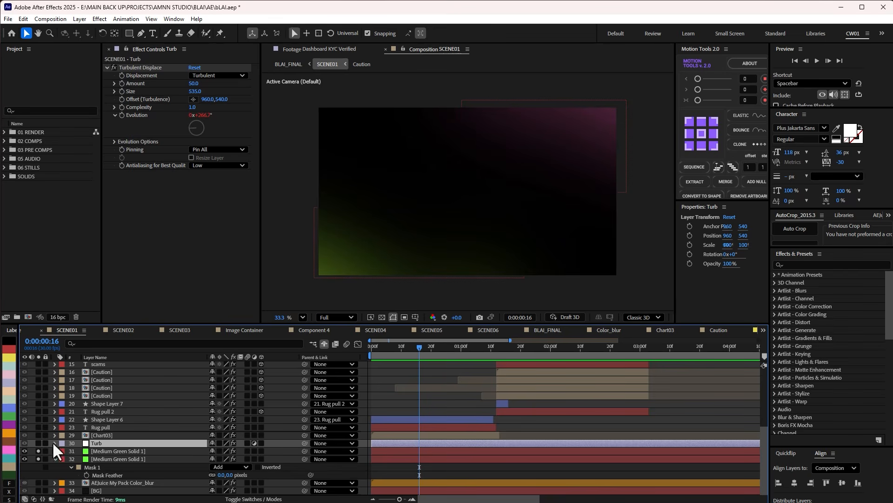
click(38, 442)
mouse_move(412, 346)
mouse_down()
mouse_move(383, 346)
mouse_move(399, 345)
mouse_up()
click(158, 451)
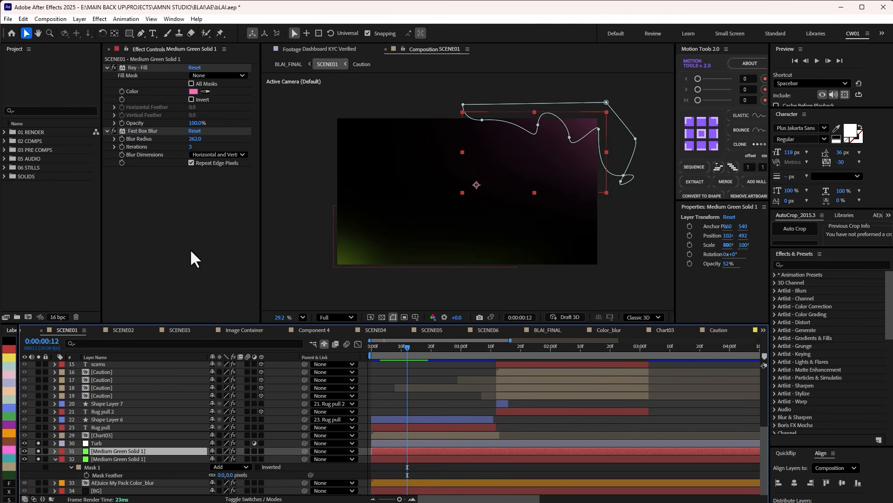
Inspect the Evolution expression of Turb's Turbulent Displace effect, preview its motion, and collapse the expanded layer properties.
click(101, 443)
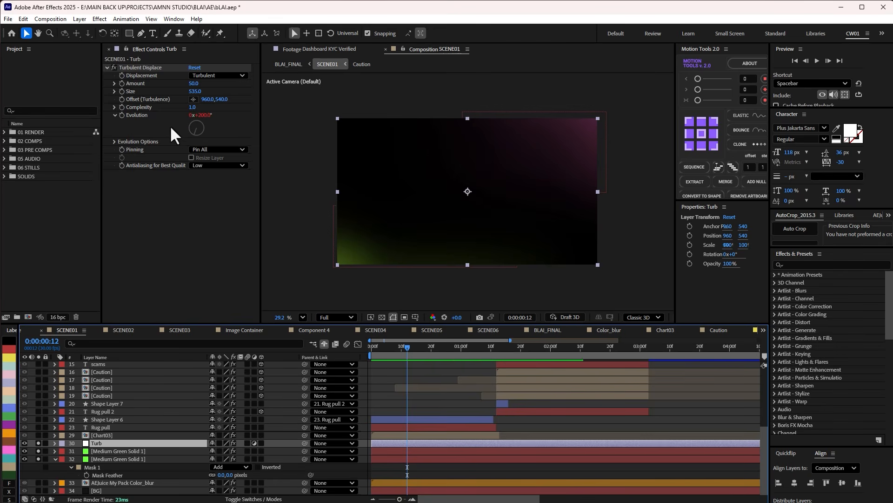
key(e)
key(e)
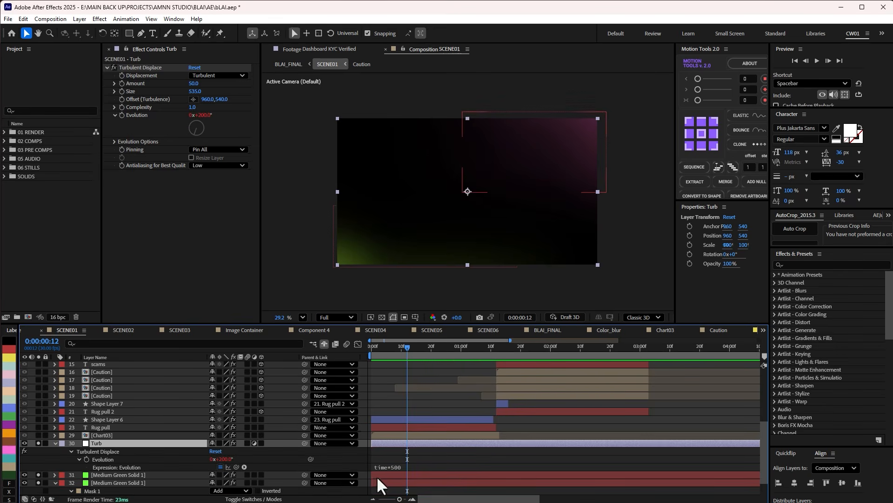
drag(406, 345, 431, 346)
click(55, 443)
click(55, 458)
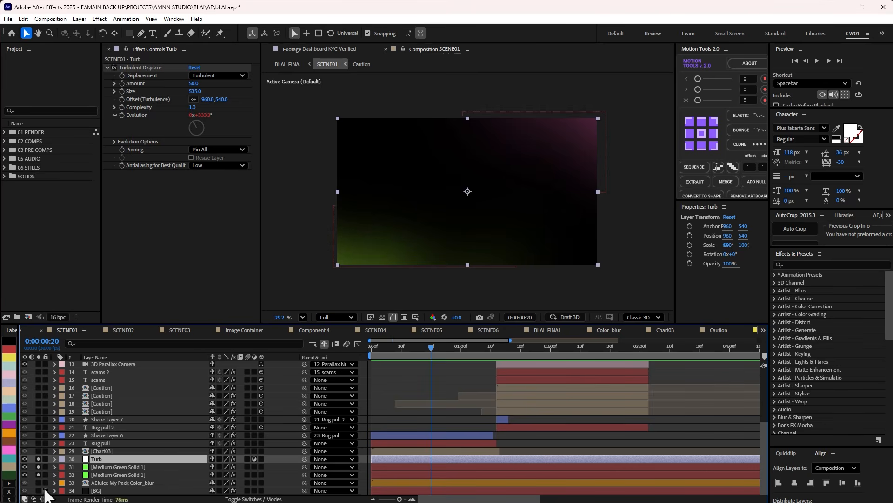
Solo the AEJuice My Pack Color_blur layer and open its composition to preview the animated colour blobs.
click(39, 482)
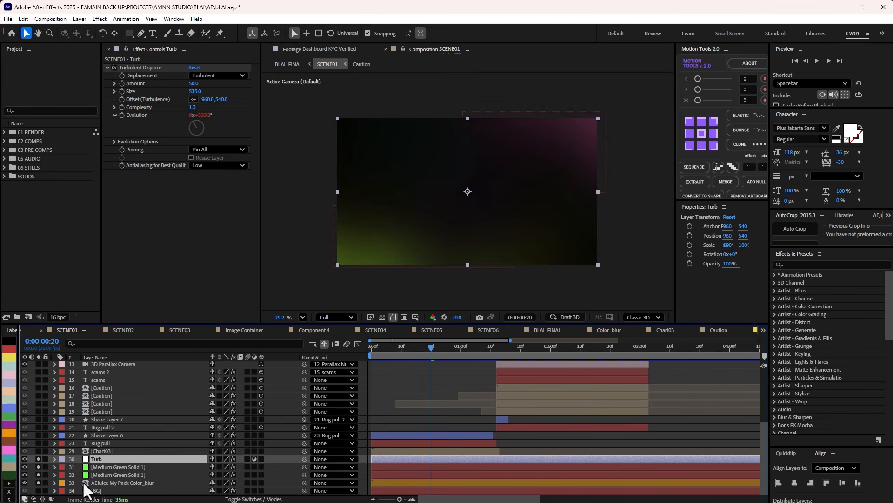
double_click(103, 484)
mouse_move(360, 347)
mouse_down()
mouse_move(337, 346)
mouse_move(379, 347)
mouse_move(326, 348)
mouse_move(438, 353)
mouse_move(356, 353)
mouse_move(361, 348)
mouse_up()
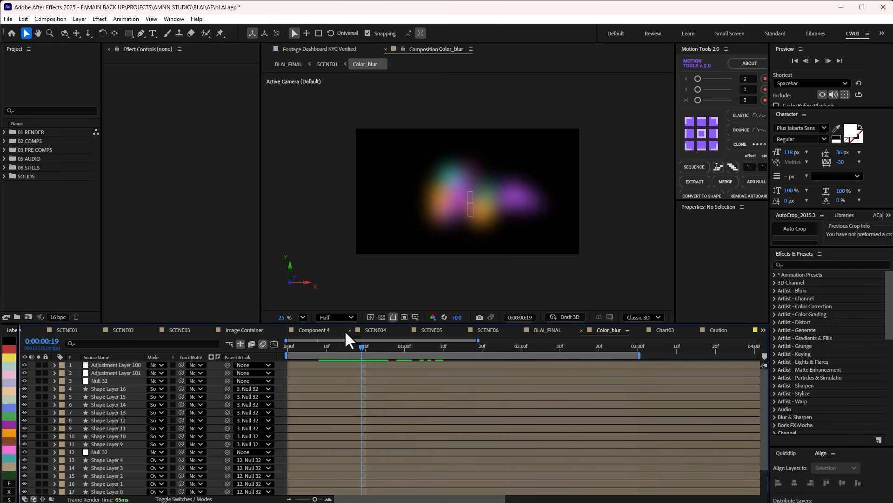
key(Page_Up)
key(Page_Up)
Open AEJuice Pack Manager 4, search for "my pack", and open My Pack from the purchased items.
click(175, 18)
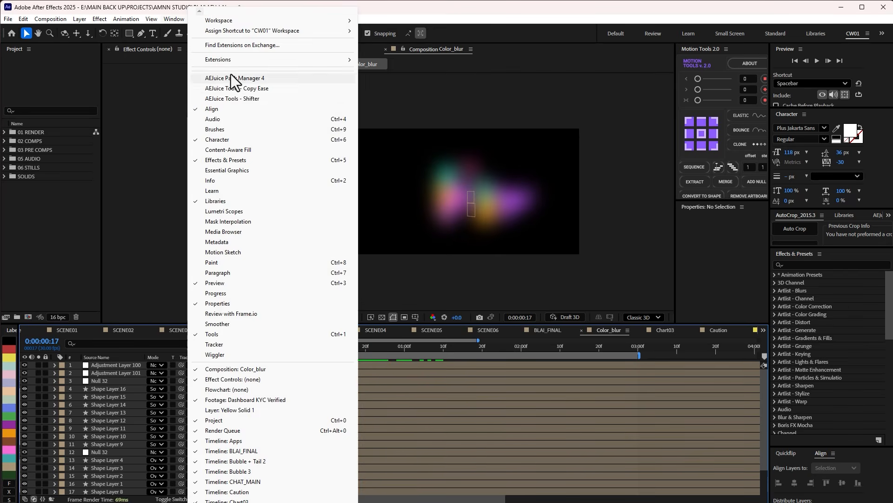
click(239, 78)
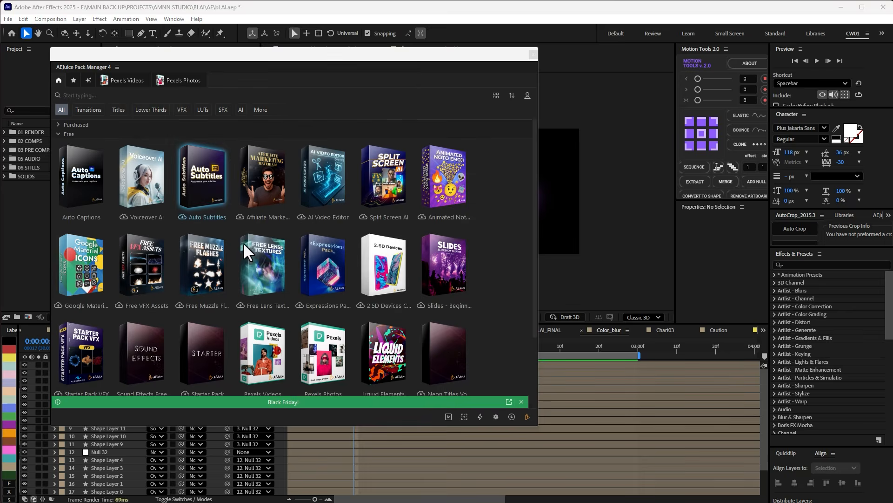
text(my)
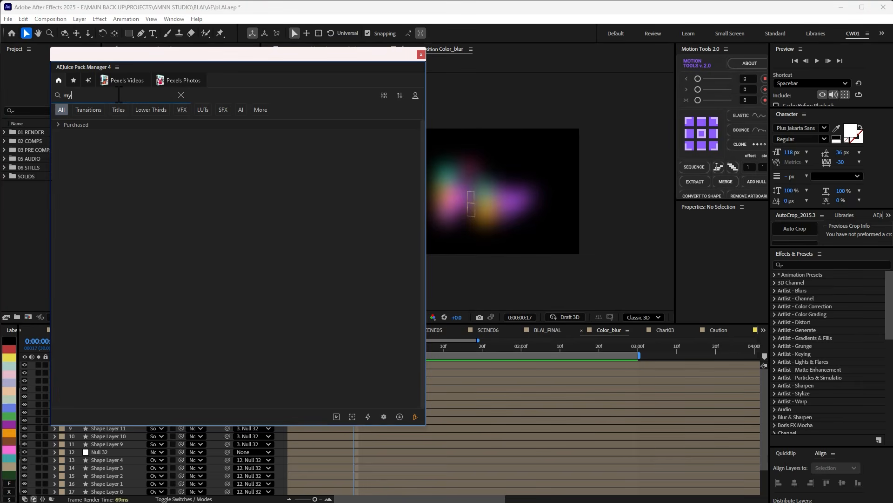
text( pack)
click(58, 125)
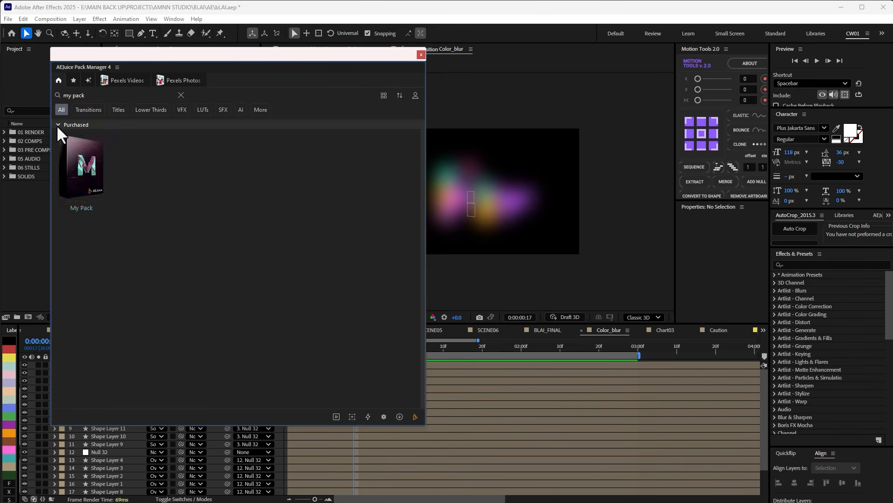
click(82, 172)
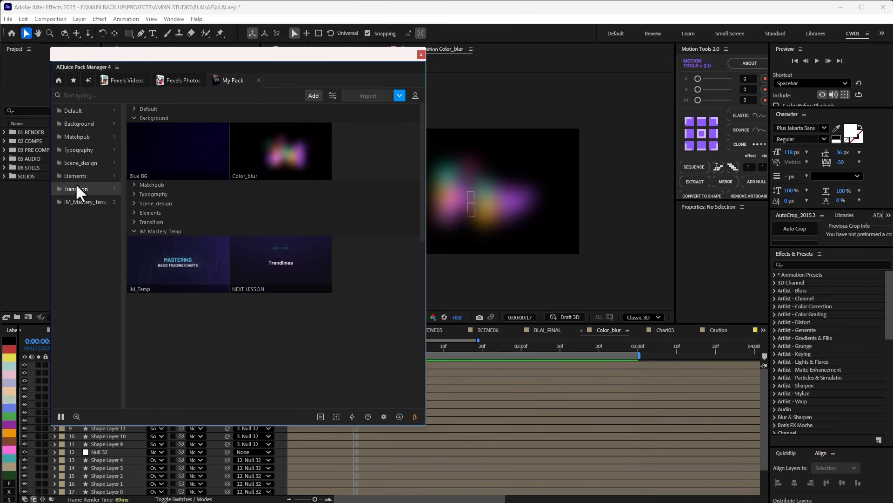
Browse the Matchpub, Typography, Scene_design and Transition categories of My Pack.
click(134, 184)
click(134, 185)
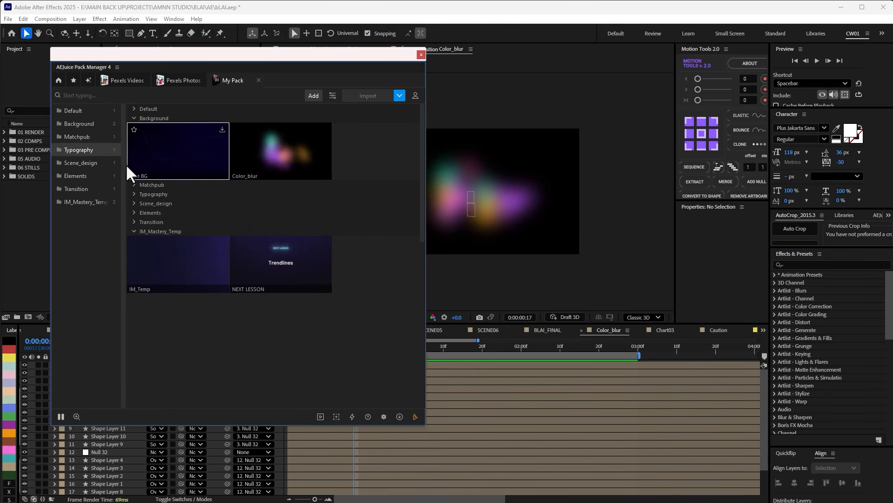
click(140, 194)
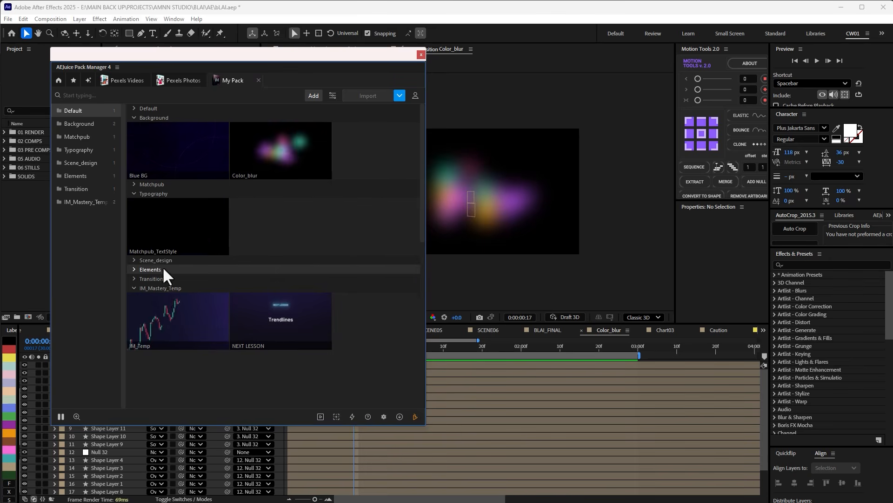
click(134, 260)
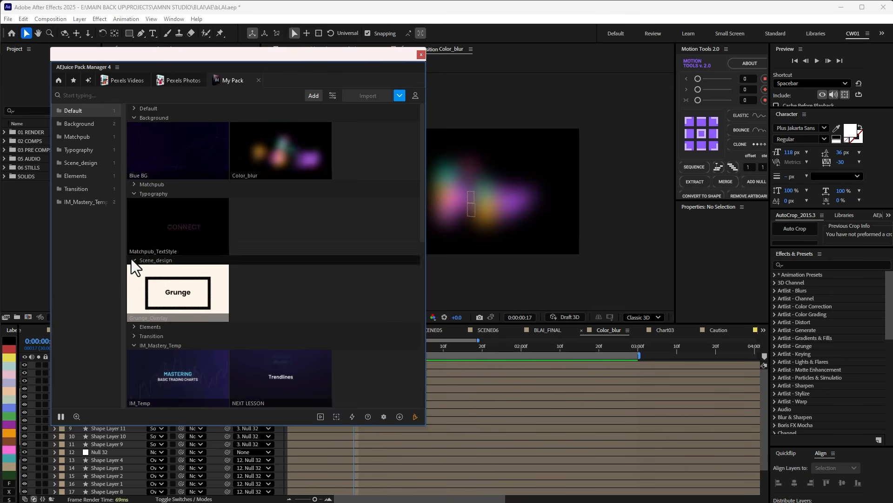
click(132, 259)
click(133, 278)
Import the Matchpub_TextStyle template into SCENE01 above Shape Layer 6 and preview the text animation.
drag(194, 58, 864, 114)
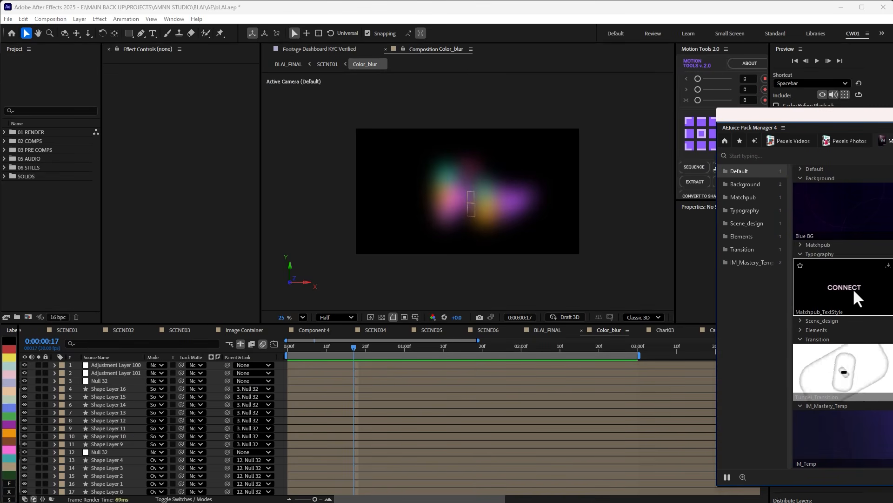
key(Tab)
click(315, 326)
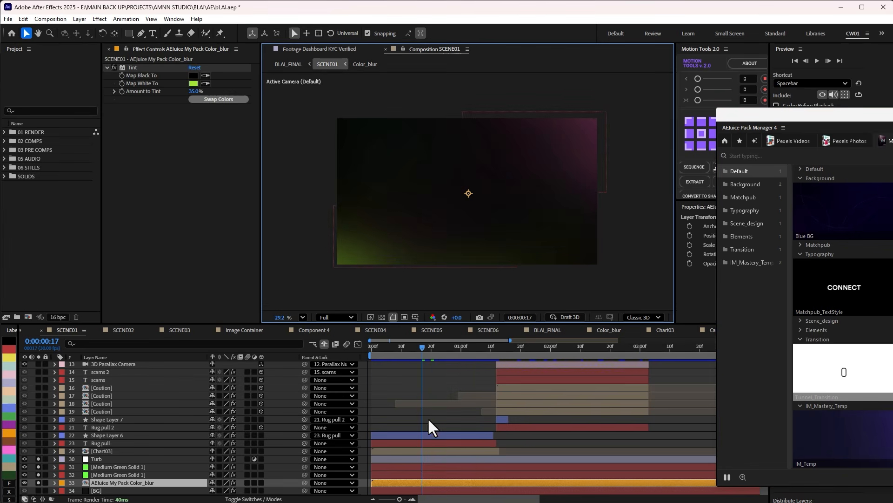
click(420, 435)
mouse_move(855, 286)
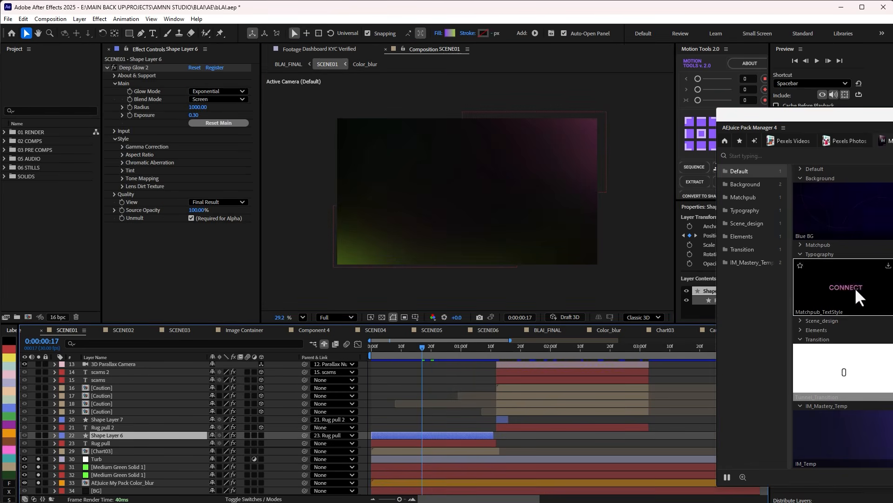
click(889, 267)
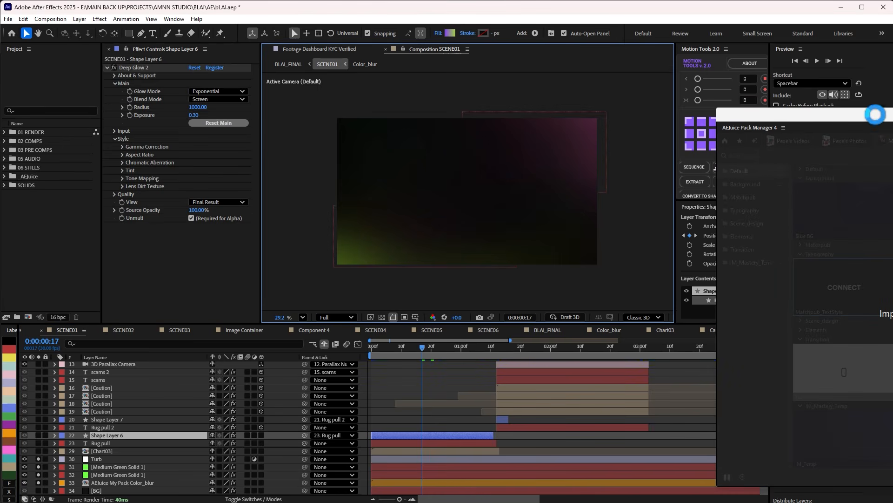
drag(423, 348, 399, 359)
drag(760, 118, 685, 81)
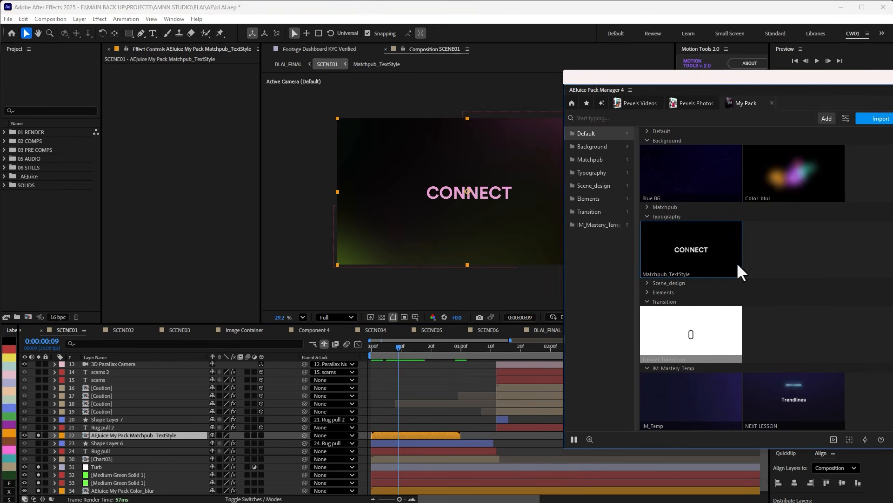
Look through the remaining My Pack templates and close the Pack Manager window.
scroll(694, 224, down, 2)
scroll(688, 297, up, 2)
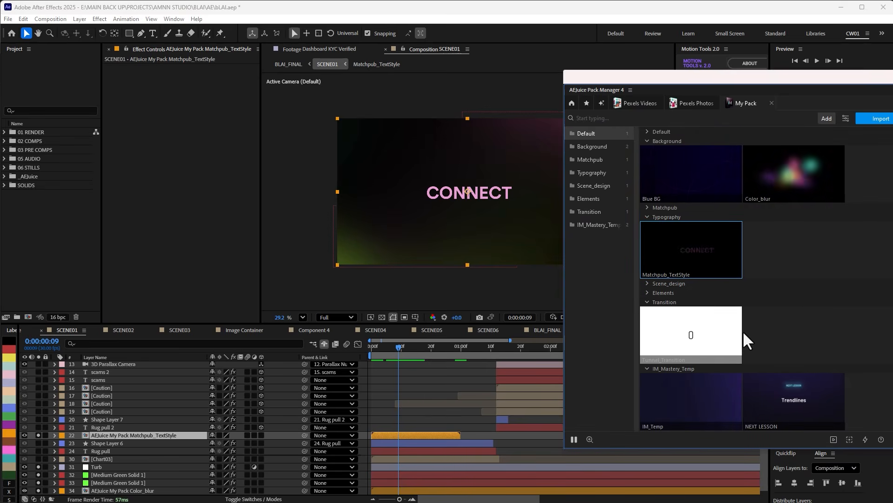
scroll(772, 279, down, 2)
scroll(758, 321, up, 2)
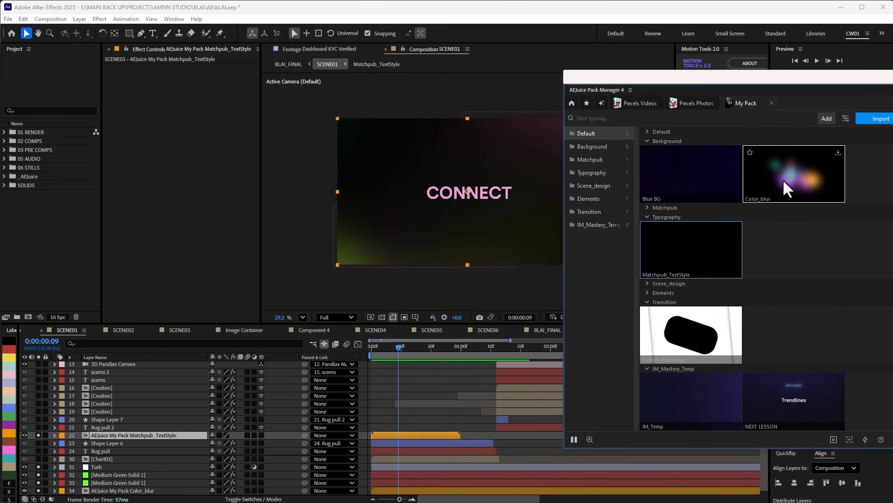
drag(884, 79, 833, 91)
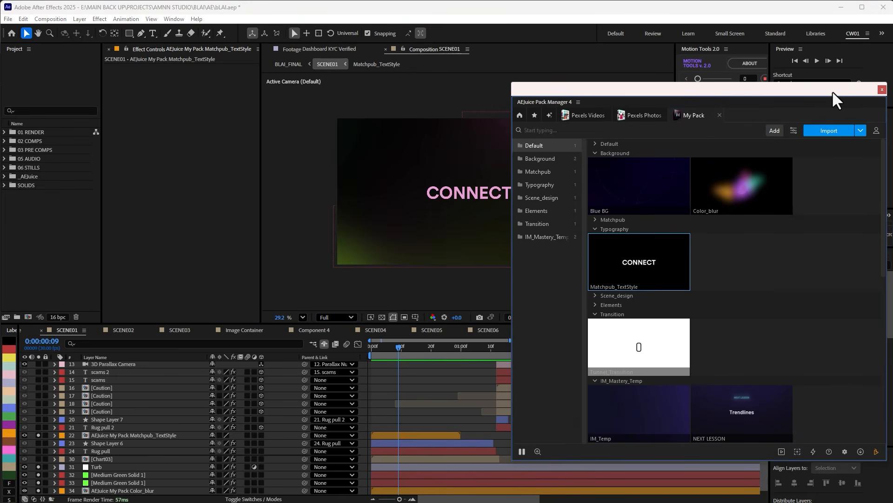
drag(761, 91, 787, 88)
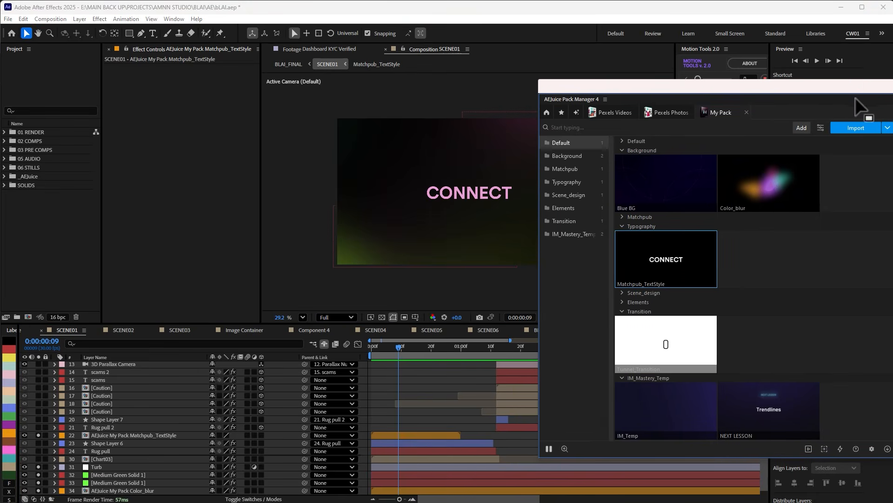
click(892, 86)
Delete the imported Matchpub_TextStyle layer from SCENE01 and check the background at a slightly later frame.
click(410, 434)
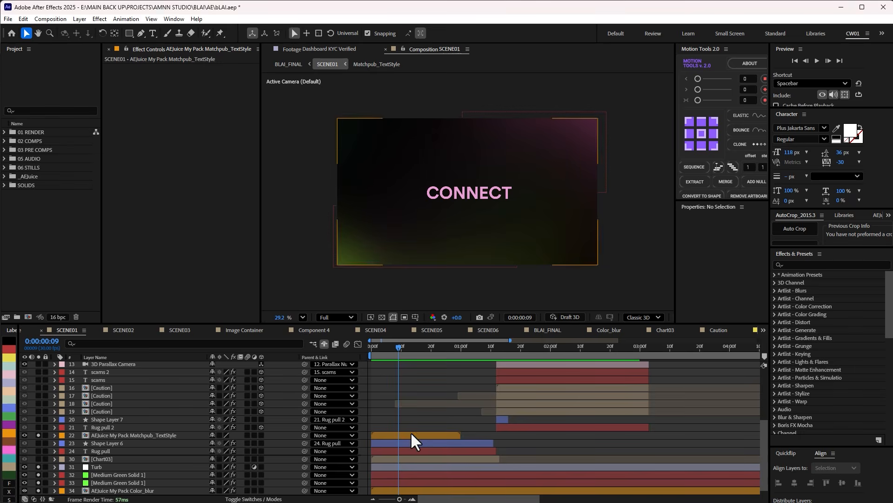
key(Delete)
drag(403, 348, 416, 348)
Open the Color_blur composition from its layer in SCENE01 and scrub through its animation.
click(114, 484)
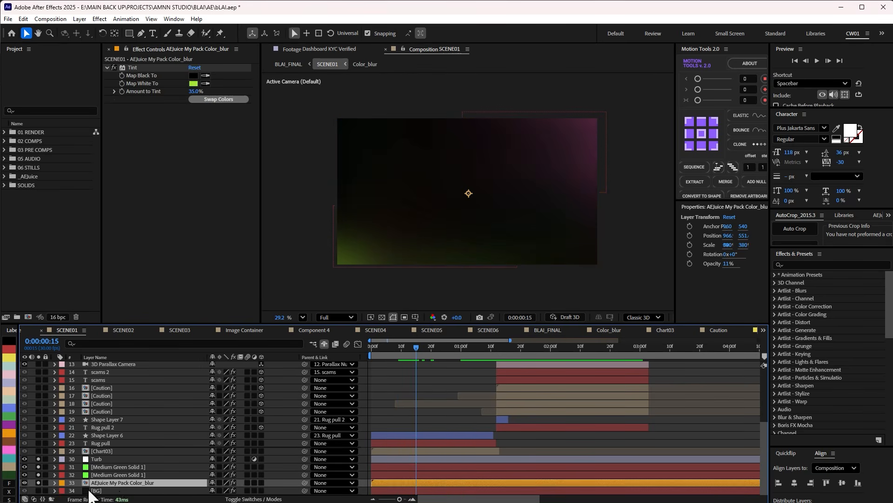
double_click(121, 484)
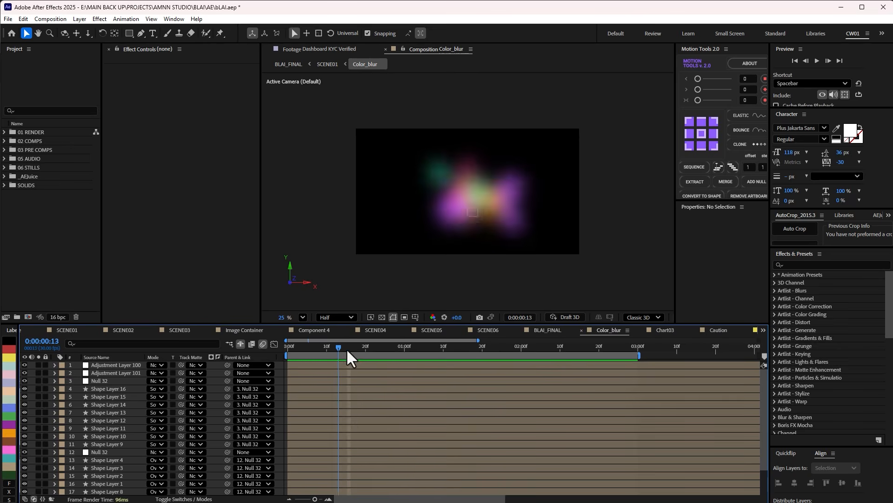
drag(346, 349, 381, 349)
Hide Adjustment Layers 100 and 101 in Color_blur and inspect the unblurred shape layers and their parent Null 32.
click(103, 390)
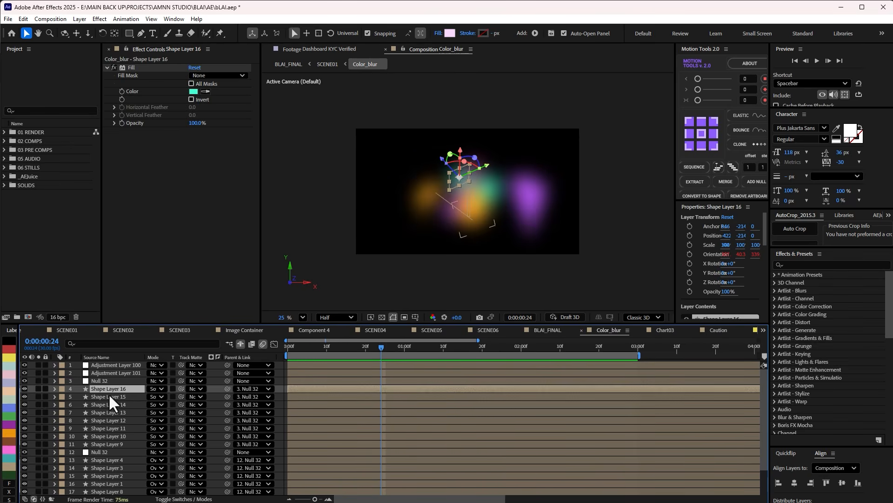
mouse_move(359, 348)
mouse_down()
mouse_move(428, 344)
mouse_move(347, 347)
mouse_up()
click(104, 420)
click(100, 444)
click(103, 490)
click(111, 428)
click(107, 381)
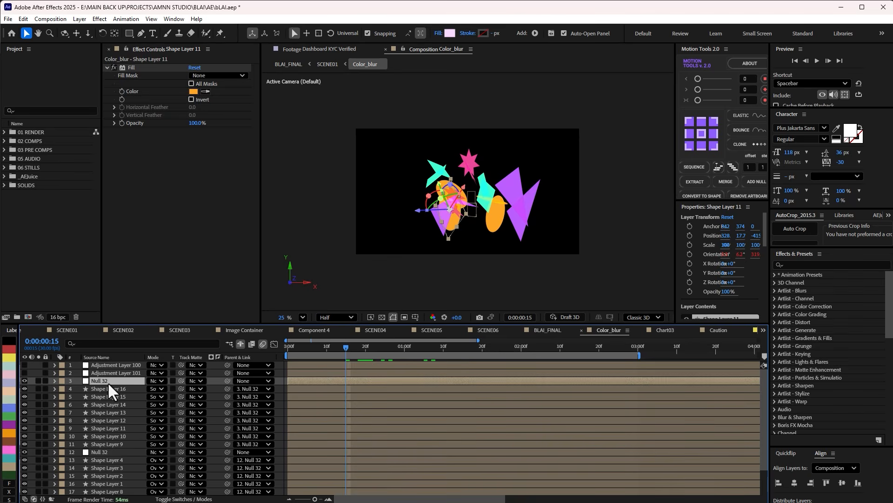
Preview the unblurred shapes in Color_blur at several frames and inspect the animated properties under Null 32 and Shape Layer 13.
drag(348, 346, 267, 357)
key(space)
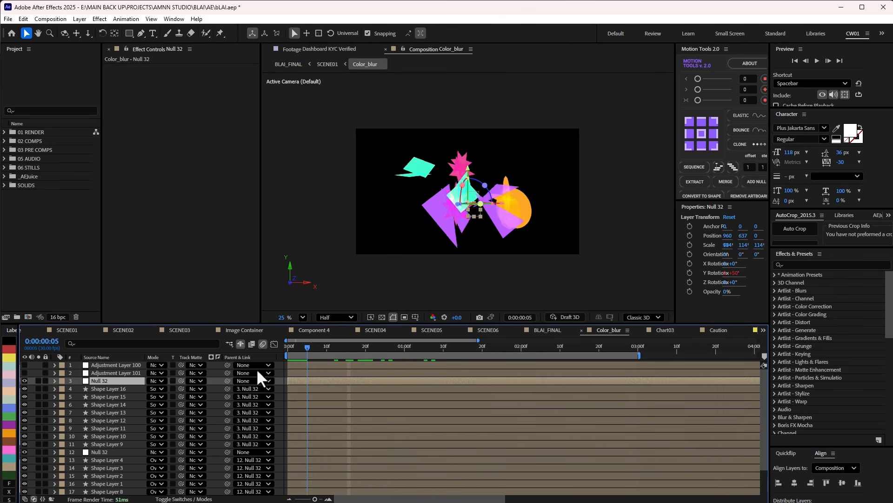
click(98, 380)
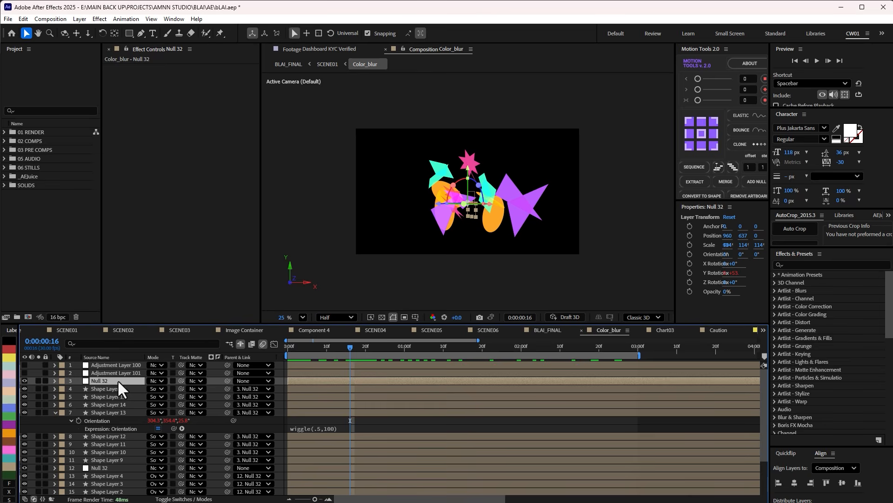
key(y)
key(u)
key(u)
drag(326, 350, 463, 364)
click(55, 381)
click(55, 412)
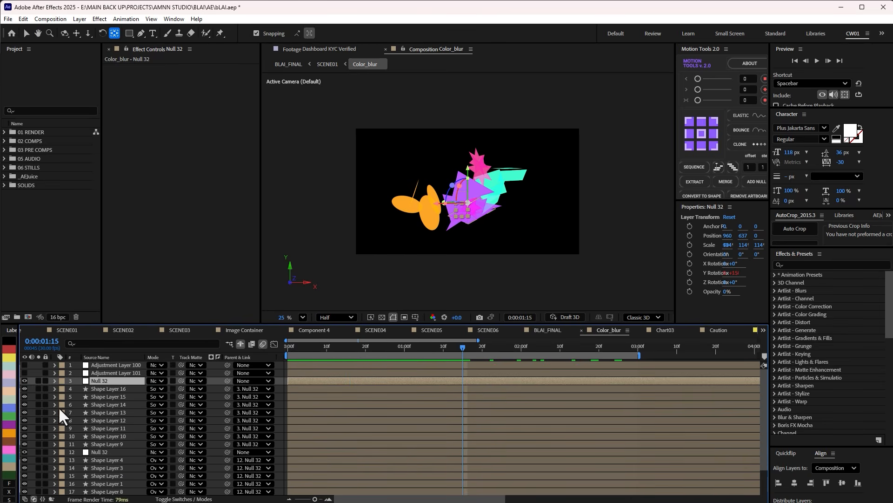
Make Adjustment Layers 101 and 100 visible again in Color_blur and scrub through the blurred animation.
click(107, 373)
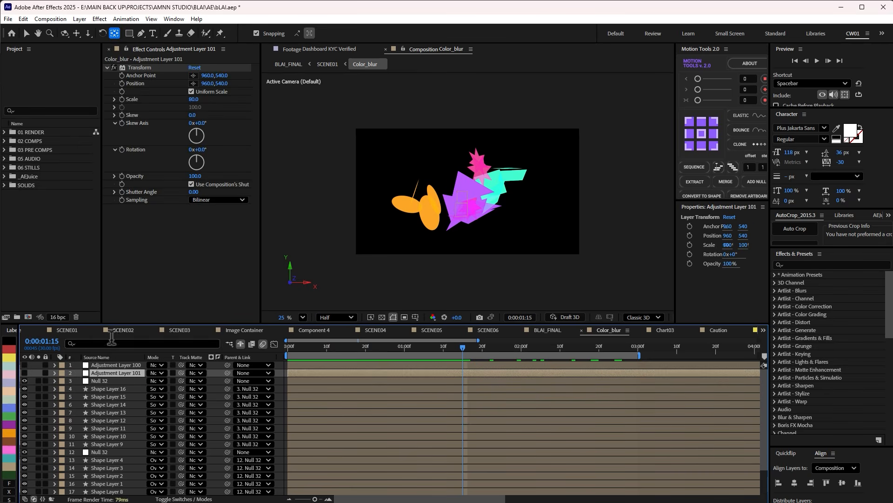
click(24, 366)
click(25, 373)
click(24, 365)
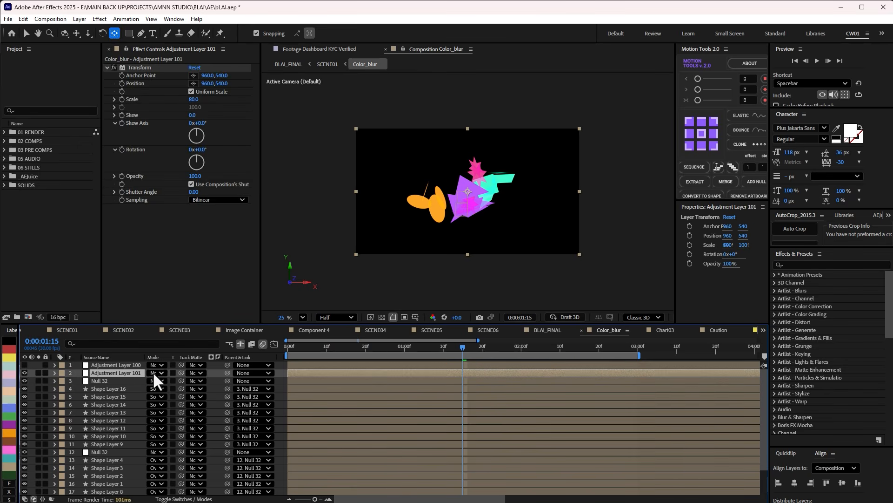
click(24, 365)
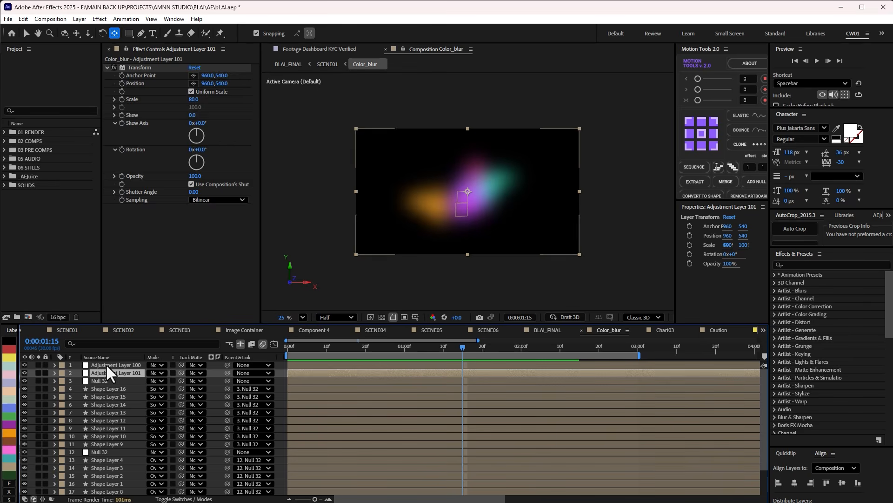
click(105, 364)
drag(285, 349, 412, 358)
Return to SCENE01 and solo the Chart03 layer together with the background layers.
key(Tab)
click(429, 388)
drag(446, 348, 416, 349)
click(39, 451)
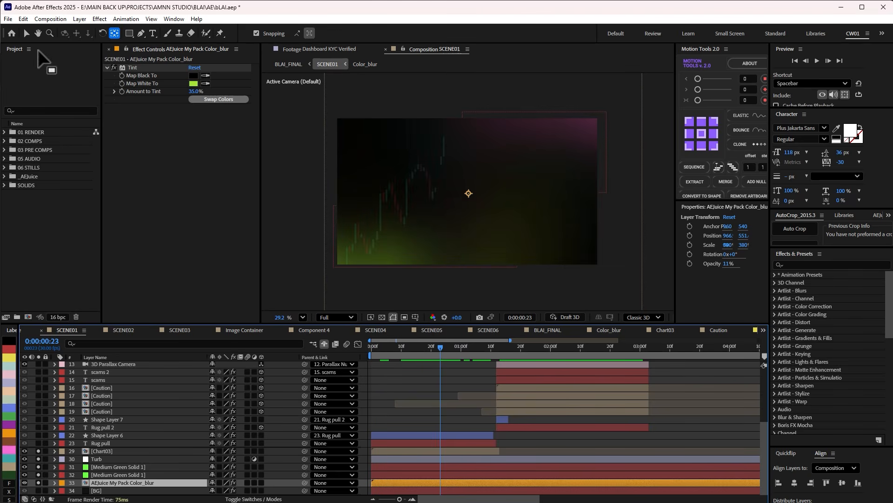
click(26, 34)
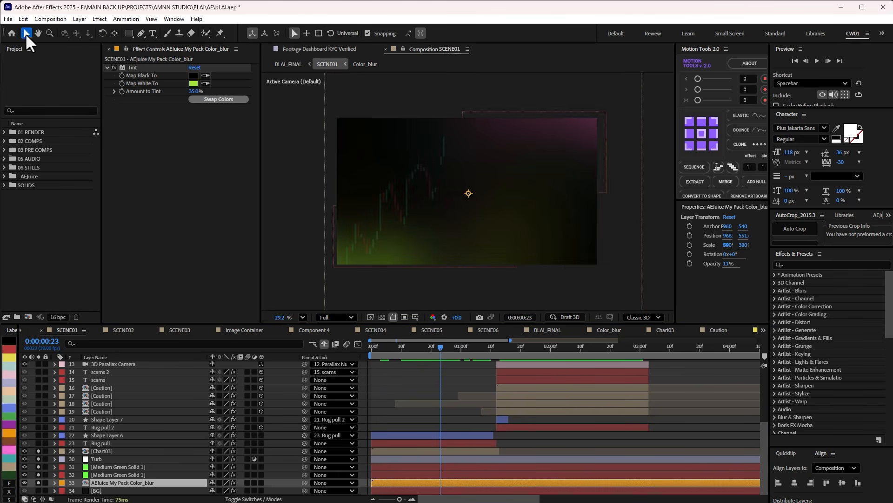
Open the Chart03 composition, fit the whole candlestick chart in view and scrub through it.
click(132, 450)
double_click(122, 450)
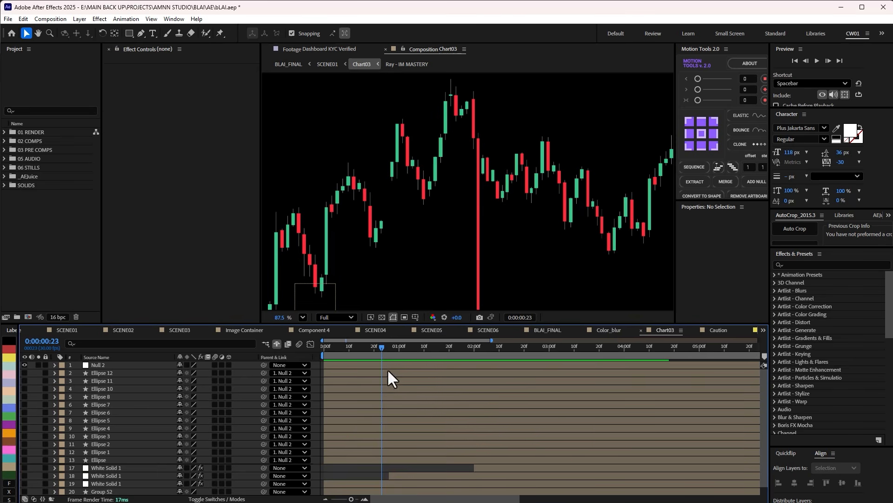
click(303, 317)
click(318, 339)
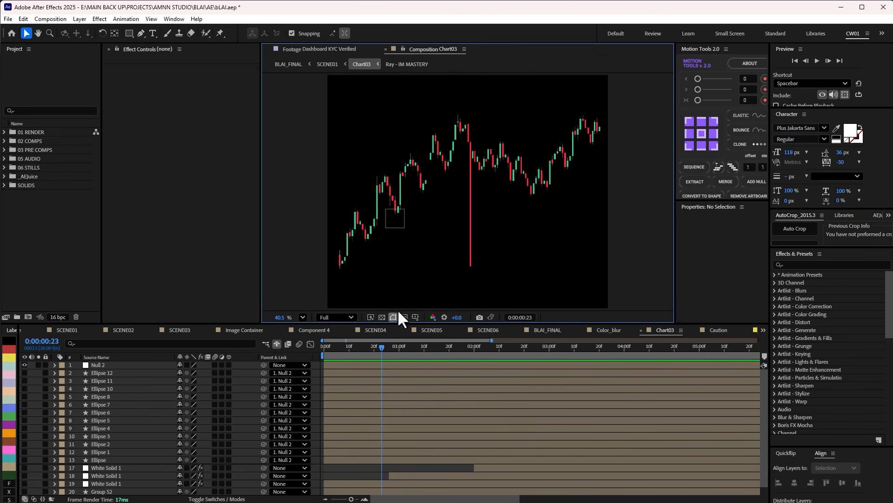
drag(383, 362, 539, 348)
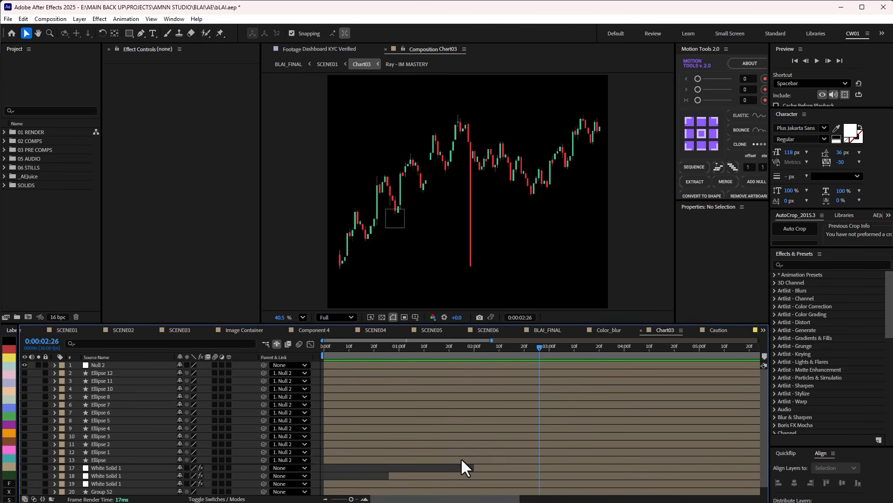
Return to SCENE01 and examine how Chart03's Linear Wipe and Gaussian Blur animate over the first second.
key(Tab)
click(423, 442)
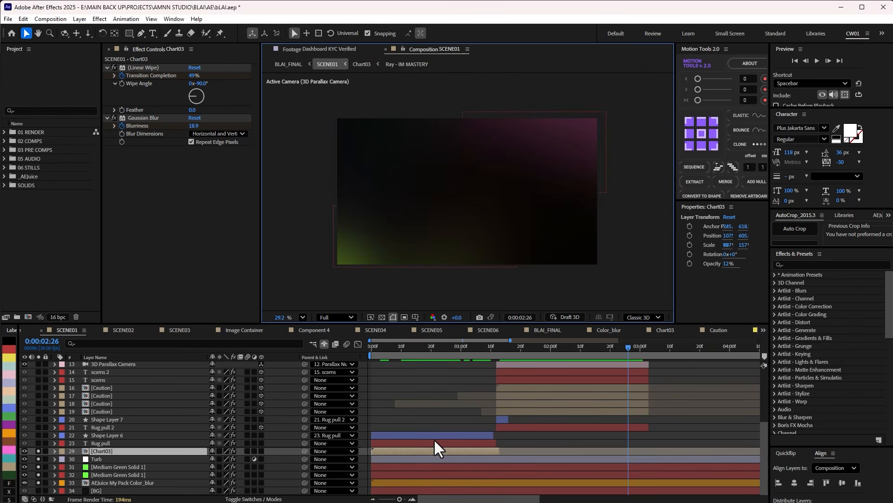
drag(445, 355, 404, 350)
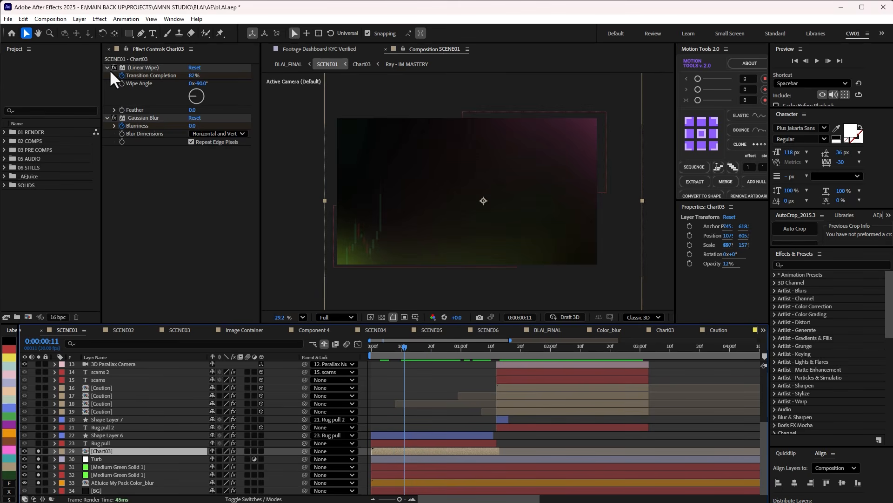
click(141, 119)
drag(406, 346, 469, 345)
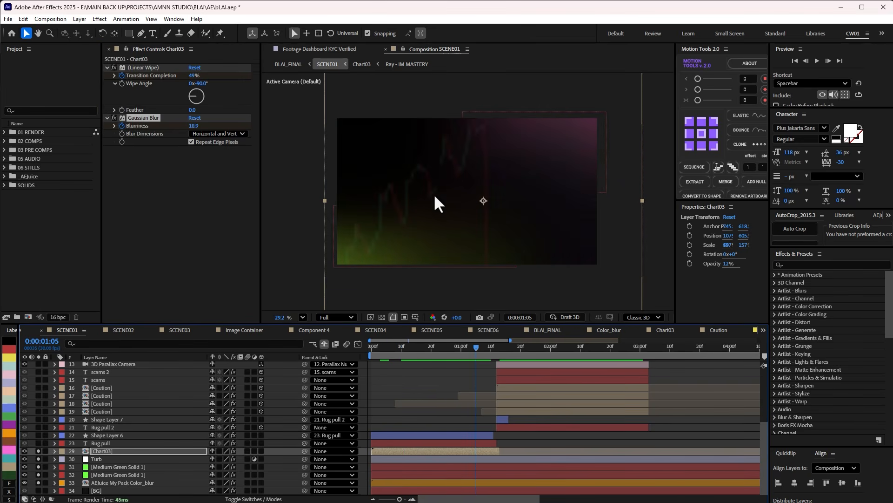
Solo the Rug pull text layer, reveal its keyframes and step through its typing animation.
click(39, 443)
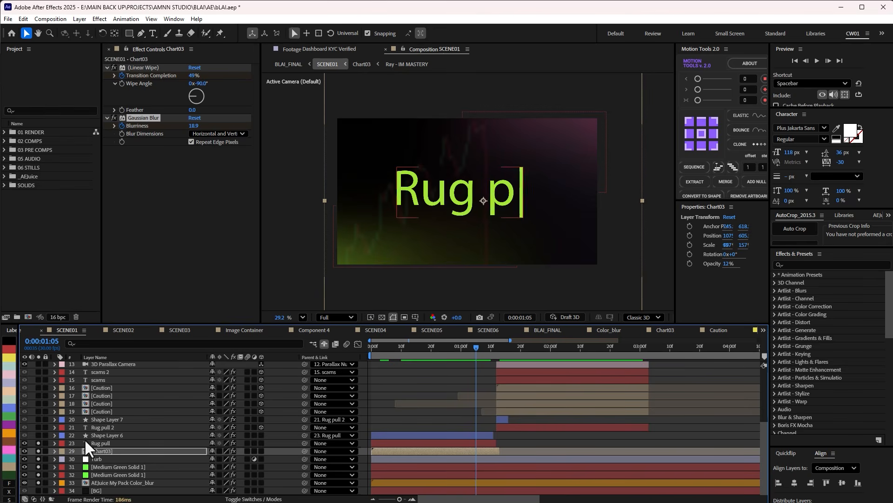
click(100, 442)
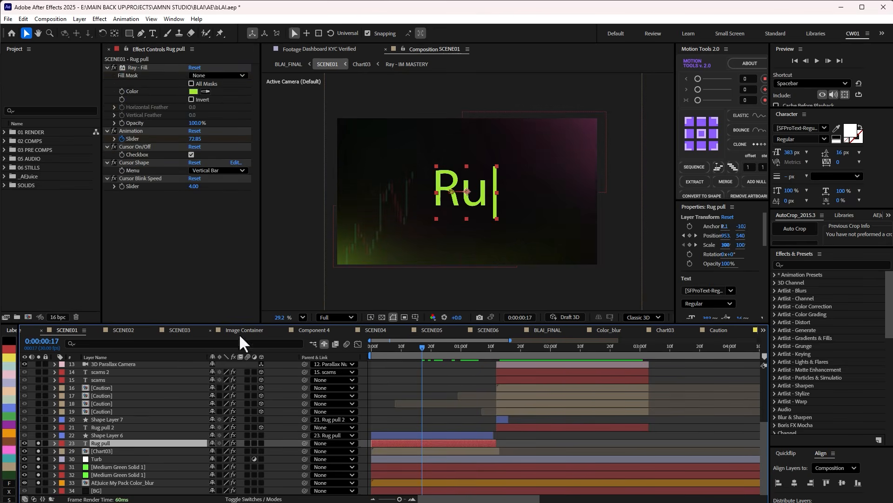
drag(423, 348, 473, 348)
key(u)
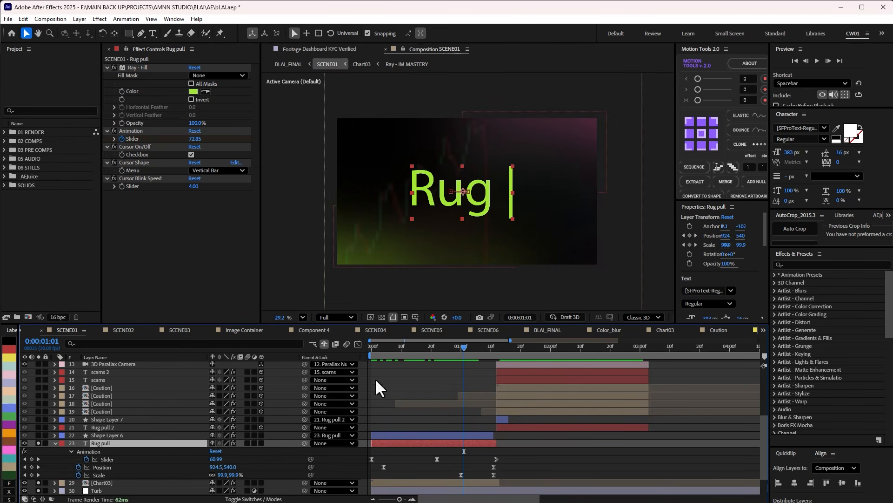
key(Page_Down)
key(Page_Down)
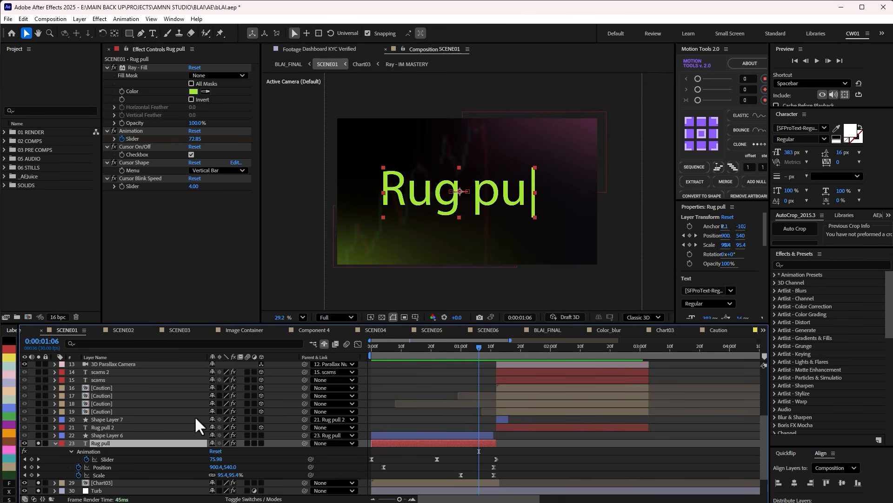
Solo Shape Layer 6 with the Rug pull text, preview SCENE01 from the start and park at 0:00:01:06.
click(39, 435)
drag(468, 346, 309, 349)
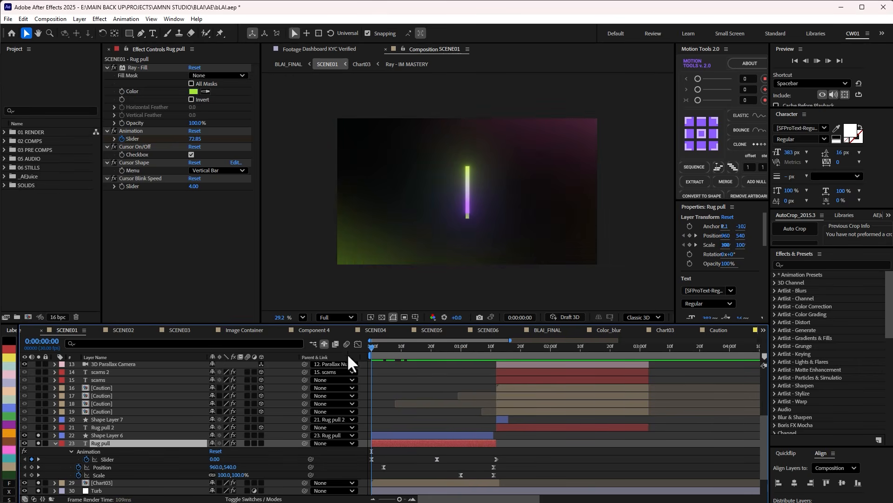
click(424, 383)
key(space)
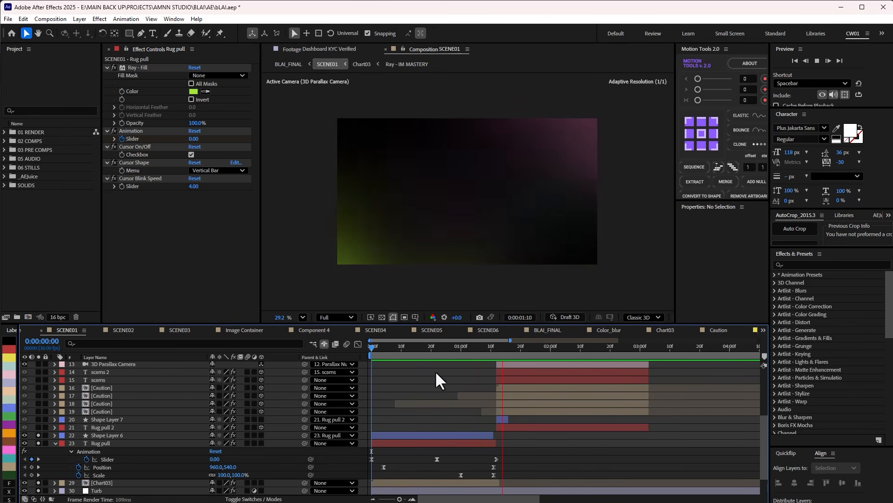
click(481, 346)
click(479, 347)
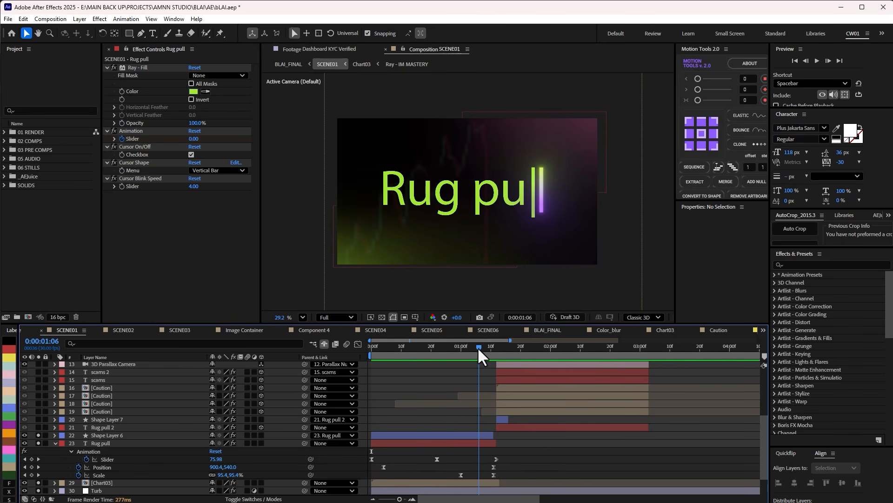
Turn off the Cursor On/Off option on the Rug pull text layer and check a slightly later frame.
click(480, 443)
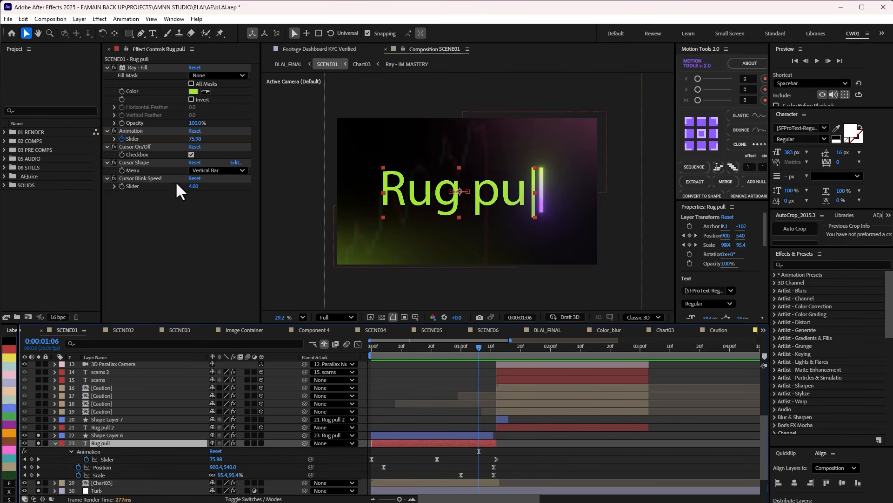
click(191, 155)
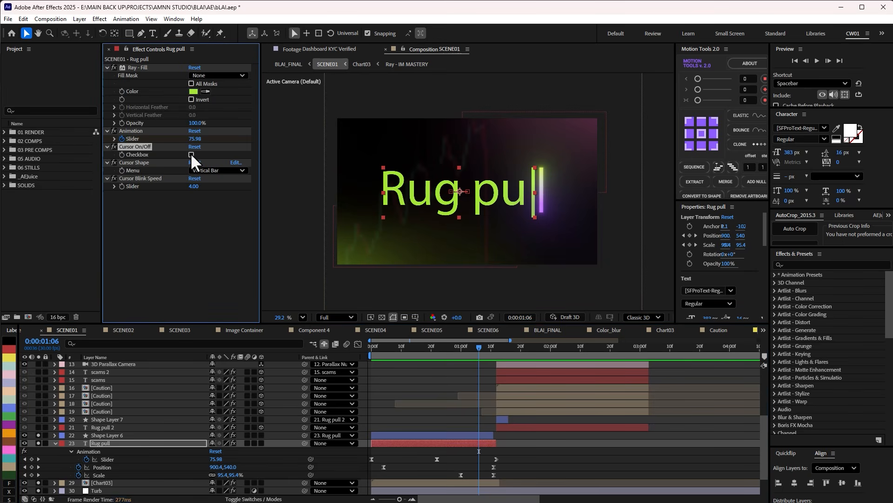
mouse_move(478, 343)
mouse_down()
mouse_move(383, 356)
mouse_move(534, 351)
mouse_move(486, 353)
mouse_up()
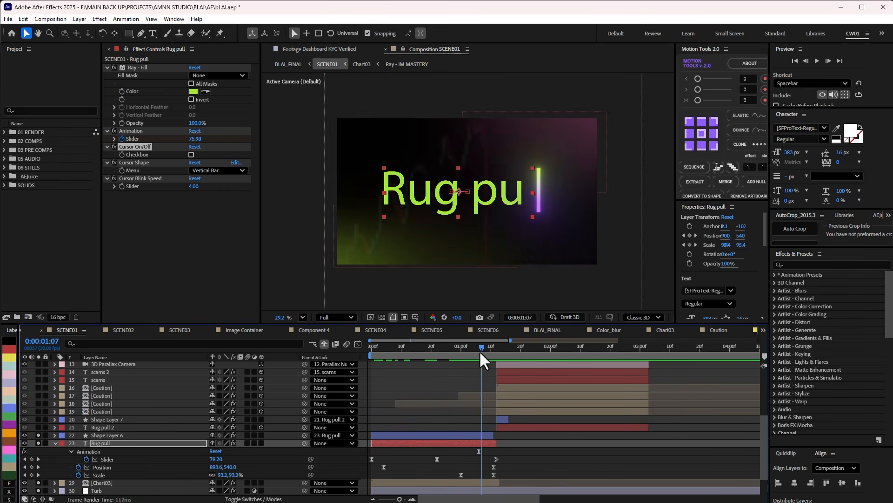
Solo the four Caution layers, Shape Layer 7 and Rug pull 2, and view SCENE01 at 0:00:02:06 with the lowest Caution layer selected.
click(524, 348)
drag(482, 347, 568, 347)
scroll(489, 348, down, 1)
scroll(535, 388, up, 2)
click(140, 435)
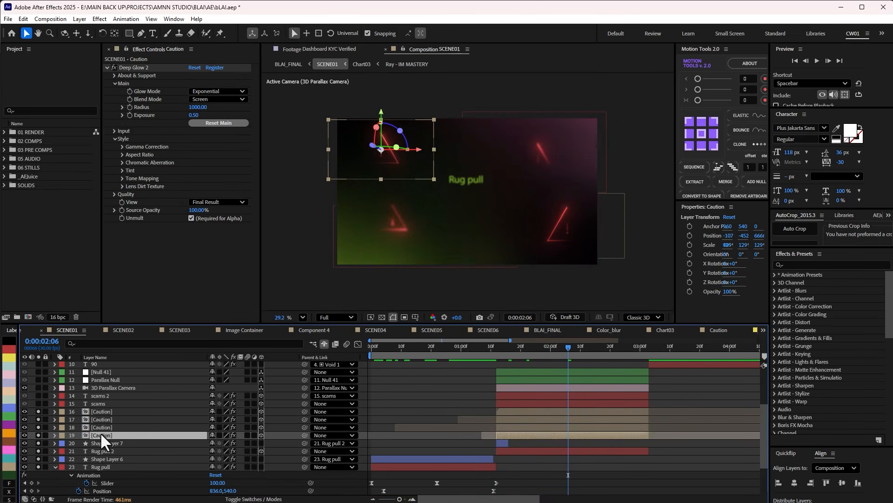
Open the Caution composition at 0:00:01:04 and compare Shape Layer 8 with CC Light Sweep disabled and enabled.
double_click(102, 436)
drag(388, 347, 485, 348)
click(109, 380)
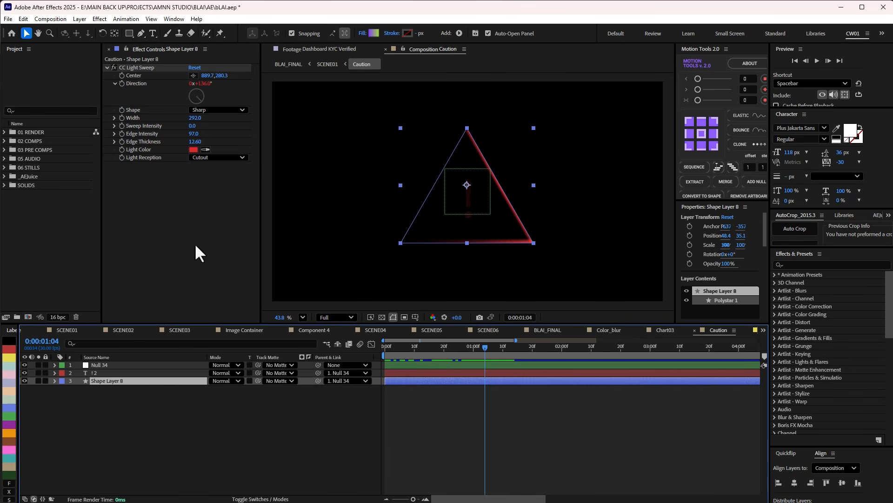
click(136, 69)
click(114, 68)
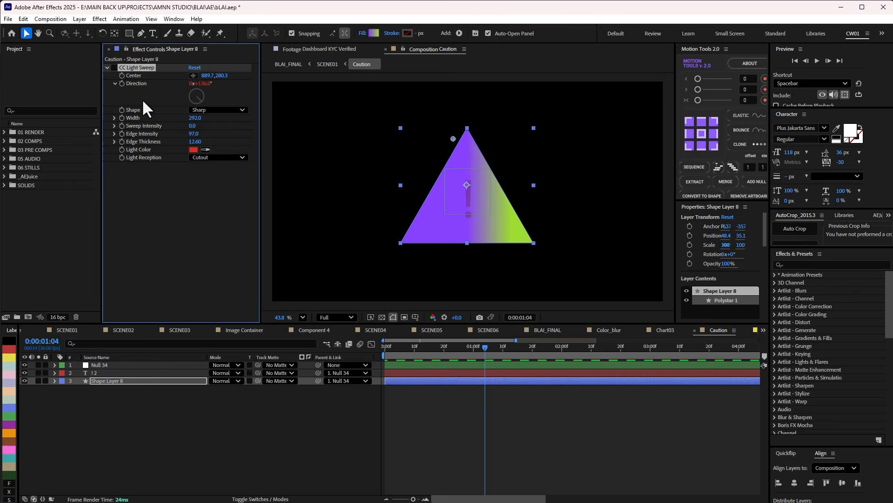
click(114, 68)
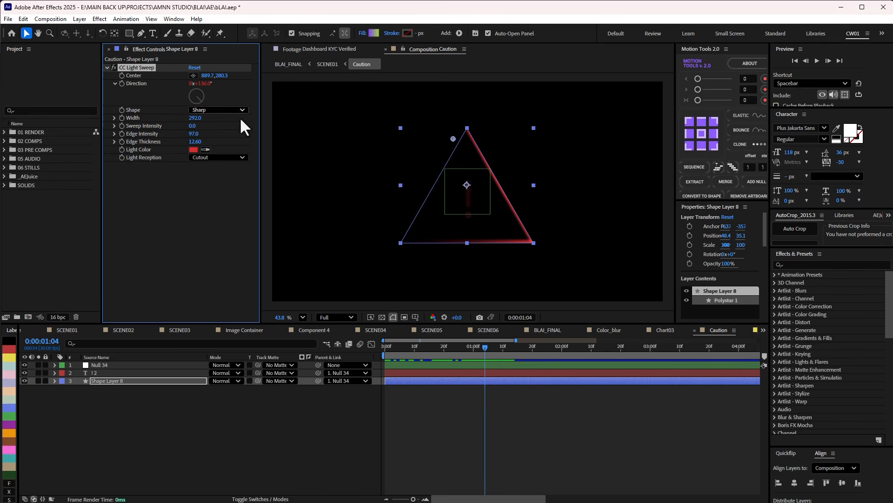
Scrub the Caution triangle's light sweep and examine the effect's Light Reception setting.
click(474, 421)
drag(481, 347, 459, 347)
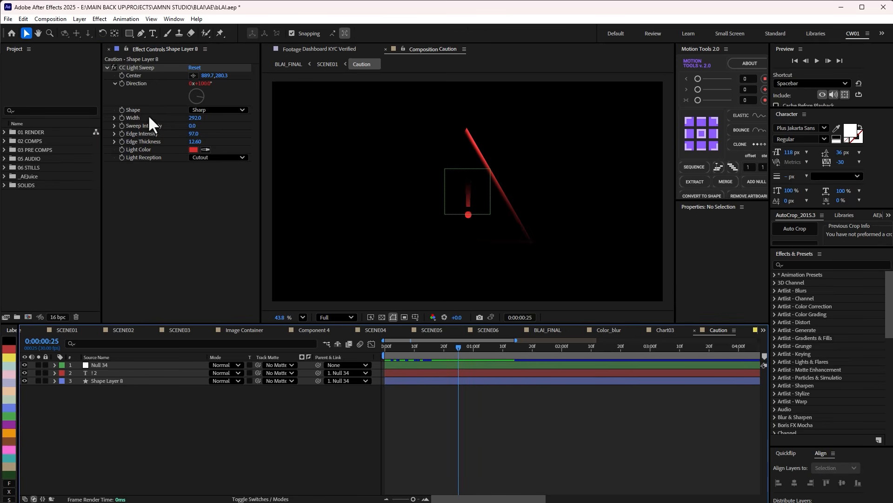
click(139, 158)
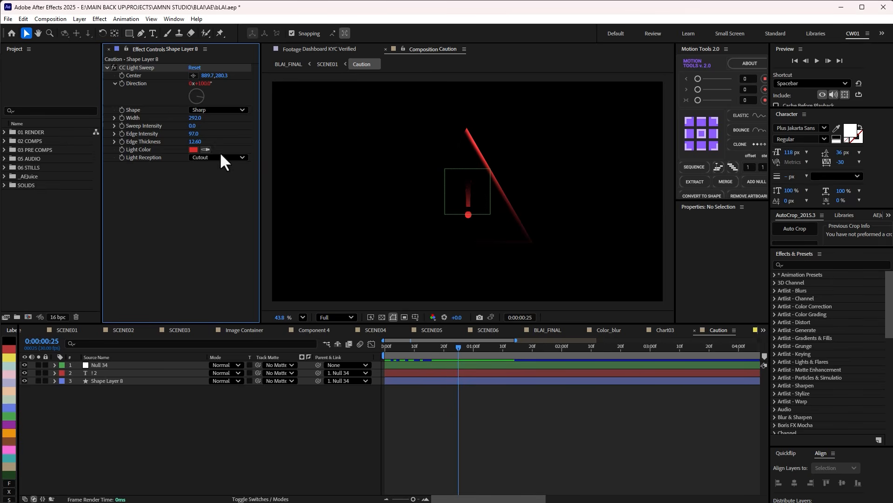
mouse_move(472, 351)
mouse_down()
mouse_move(405, 351)
mouse_move(471, 349)
mouse_up()
Delete the Deep Glow 2 effect from the exclamation mark text layer in Caution and check it at 0:00:00:19.
click(97, 373)
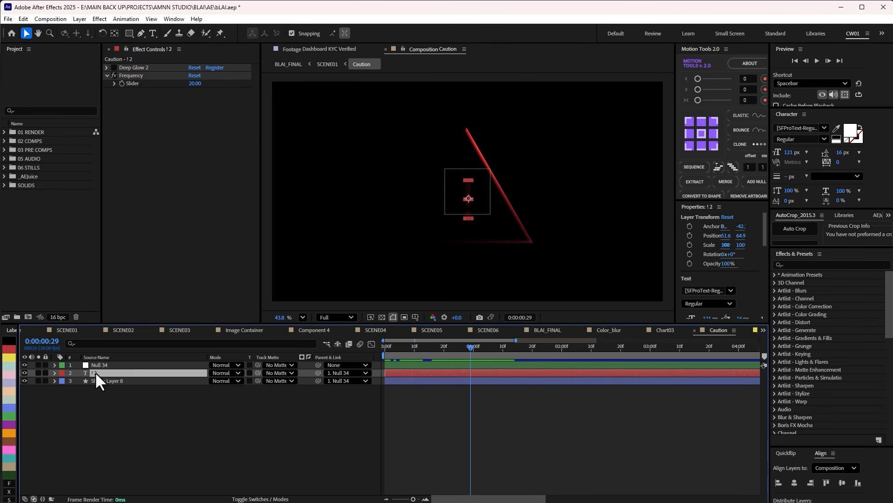
click(138, 69)
key(Delete)
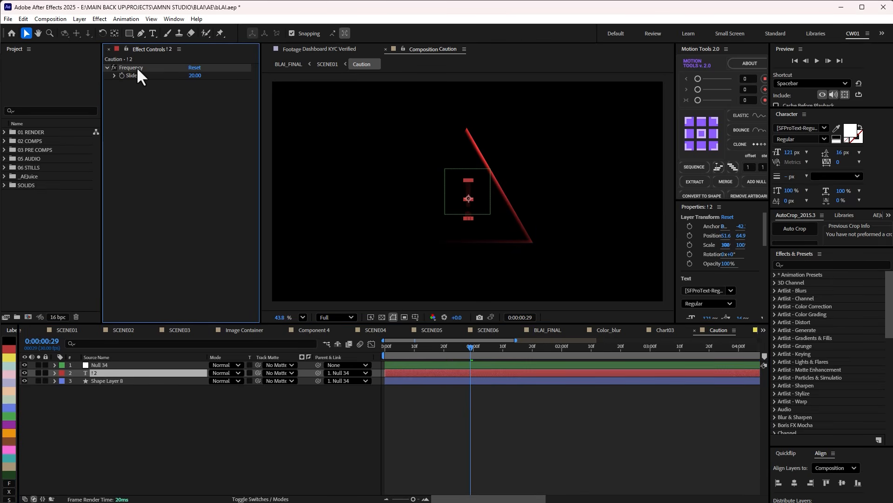
click(128, 374)
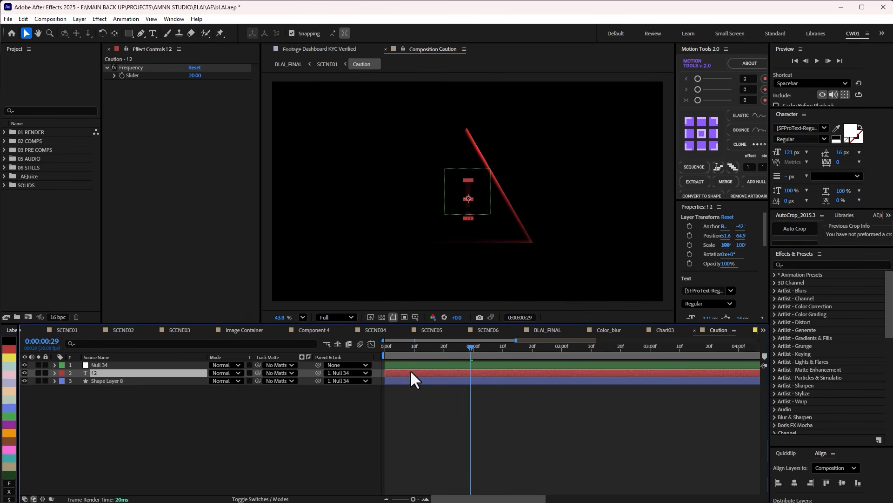
mouse_move(442, 350)
mouse_down()
mouse_move(389, 350)
mouse_move(489, 350)
mouse_move(441, 350)
mouse_up()
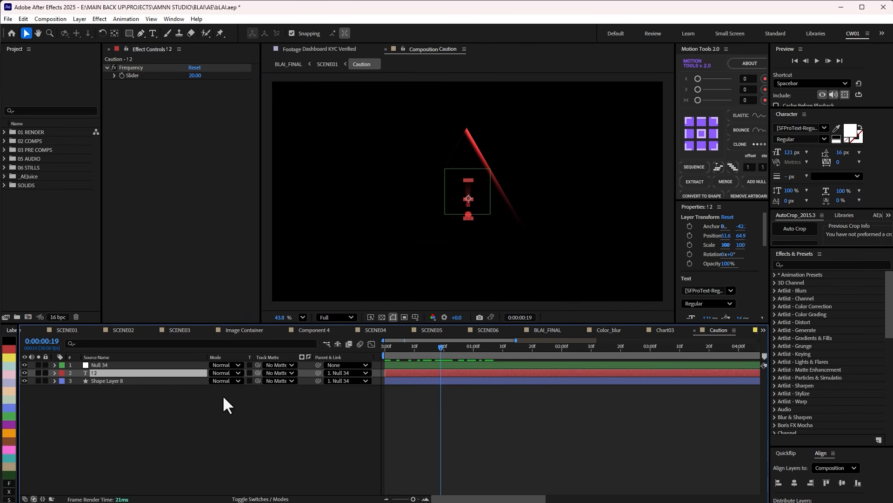
click(157, 413)
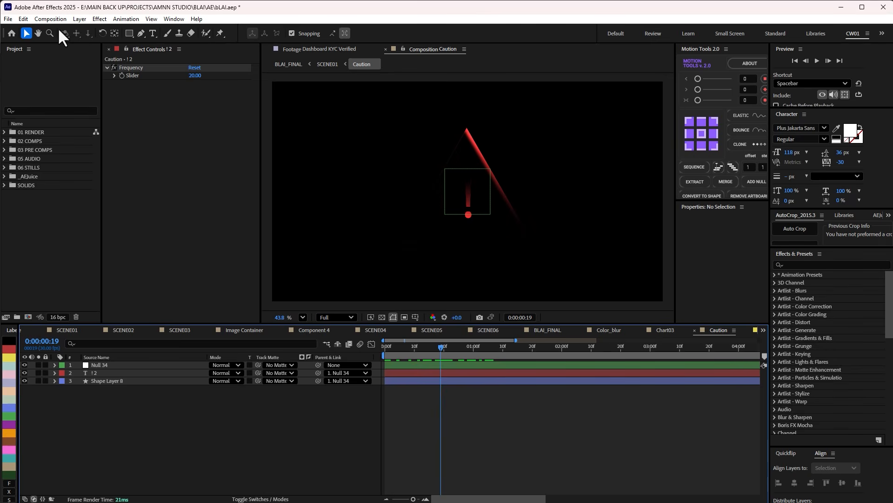
Add a white text layer reading "broadway" below the triangle in the Caution composition.
click(153, 33)
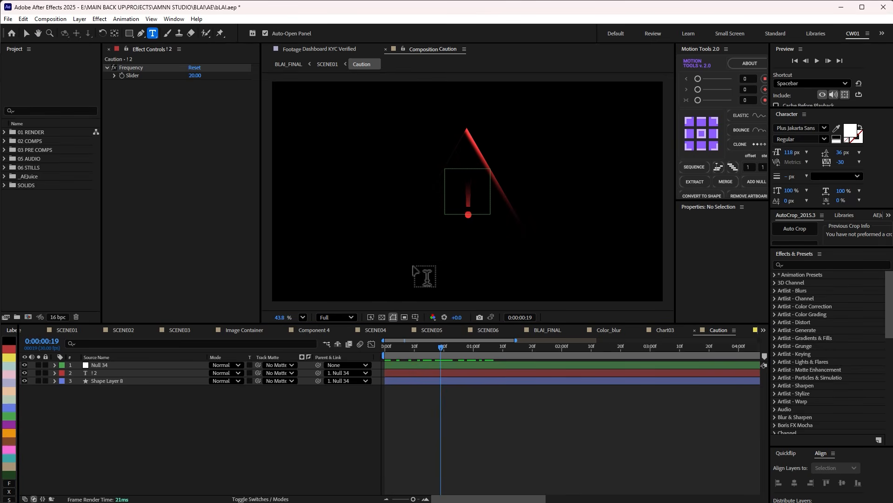
click(412, 267)
text(broadway)
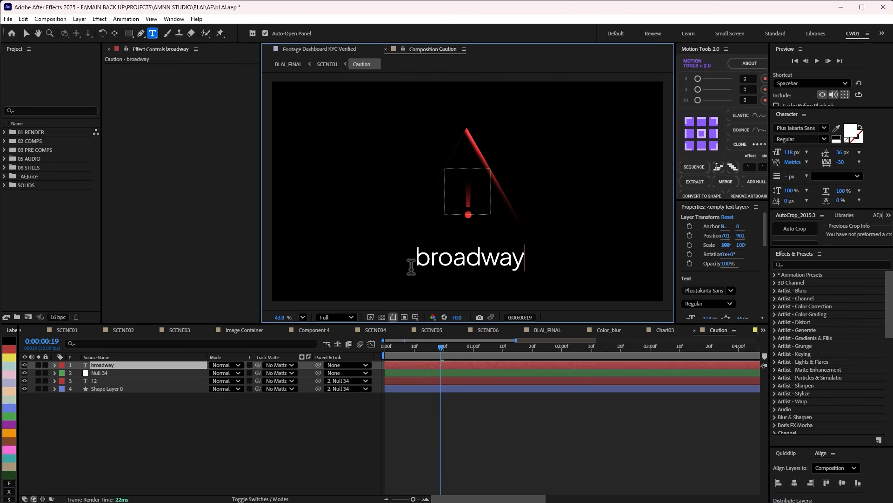
click(439, 442)
click(428, 366)
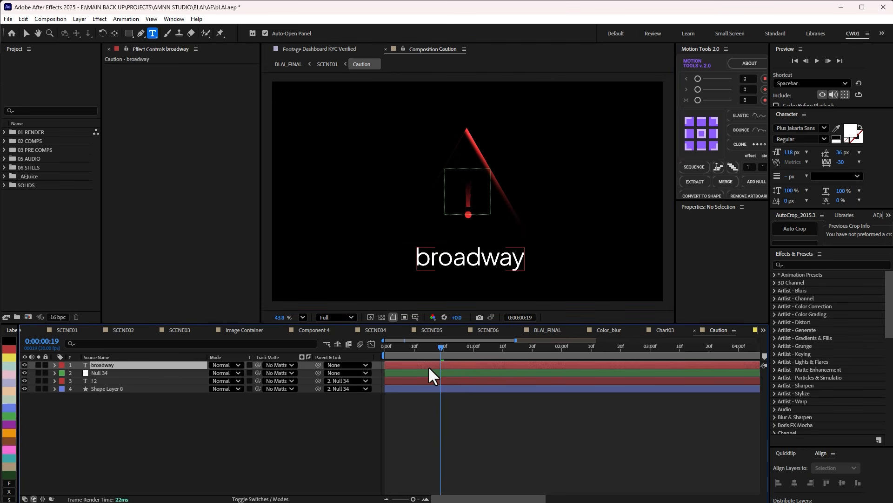
Search the effects for "broad", apply the matching flicker preset to the broadway layer, preview it, and delete the layer.
key(ctrl+space)
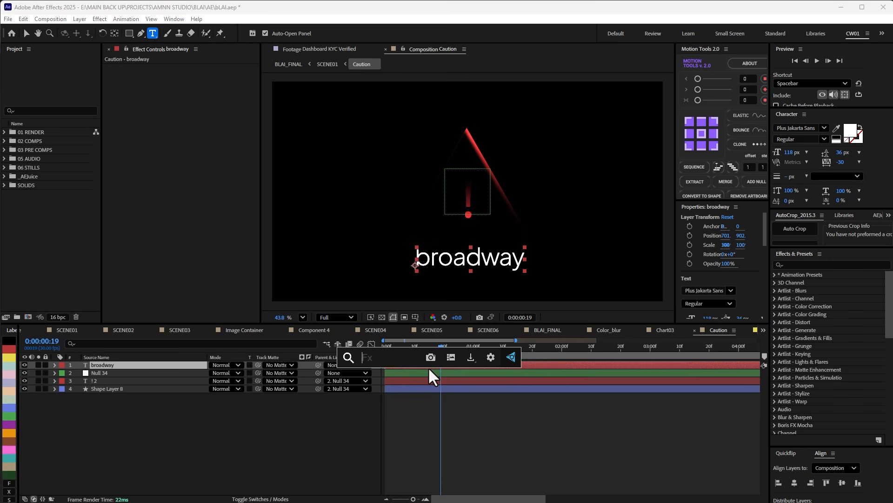
text(broad)
click(369, 408)
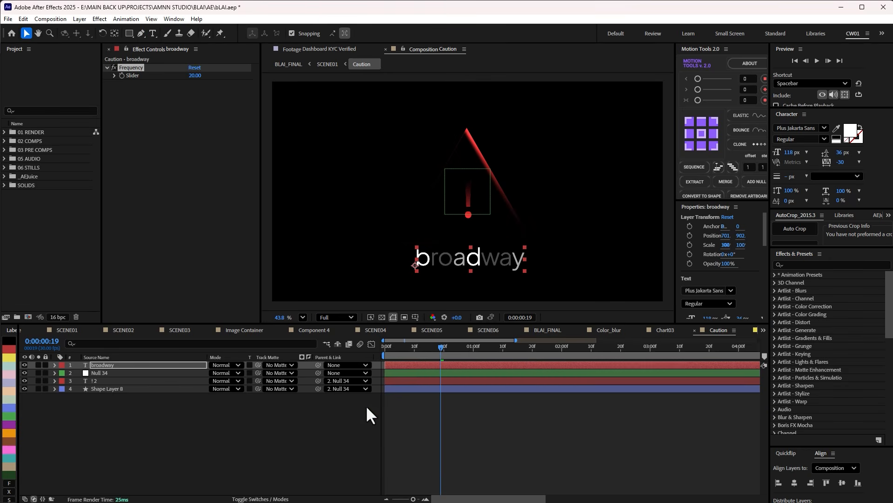
drag(425, 346, 450, 351)
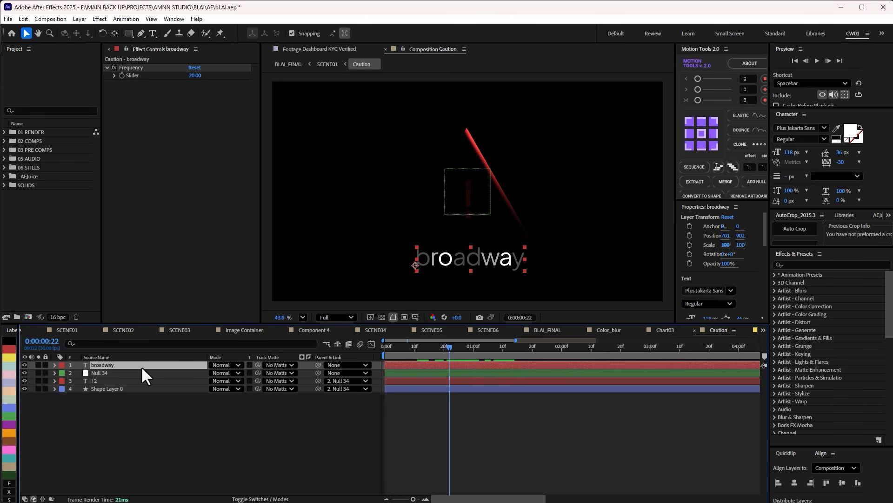
key(Delete)
Try a different Frequency value on the exclamation mark text layer, scrub the flicker, and undo the change.
click(467, 353)
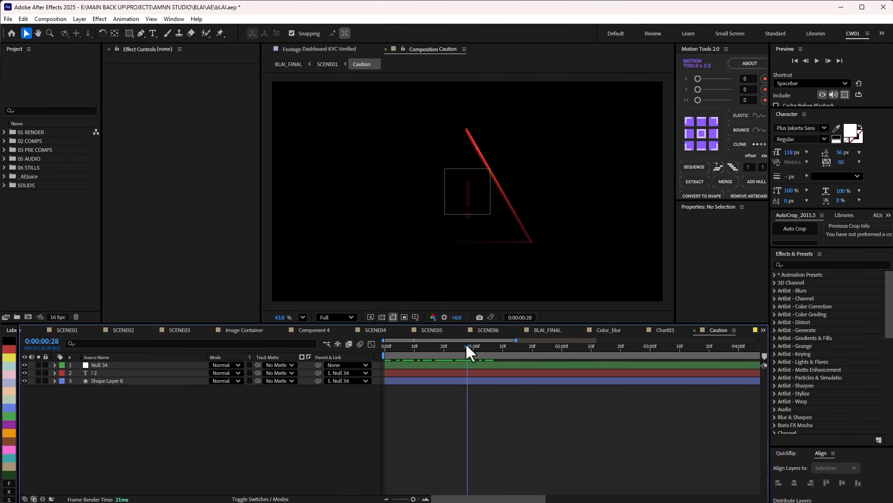
click(446, 374)
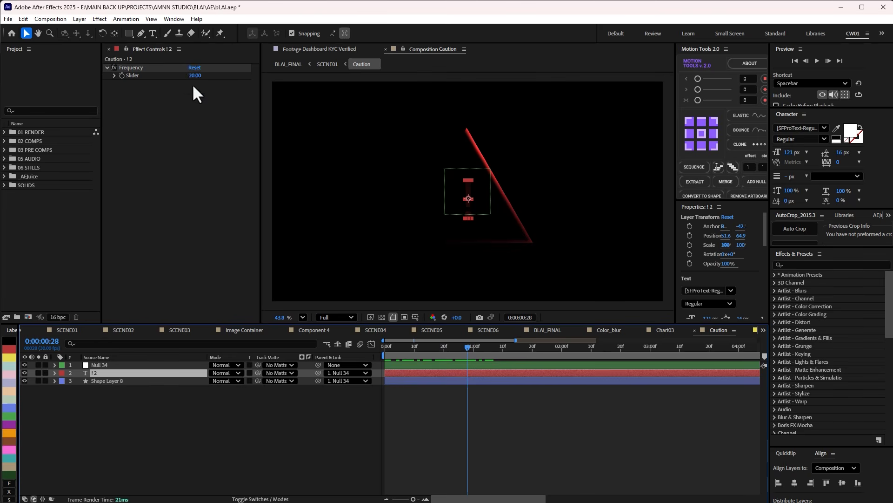
drag(192, 77, 204, 77)
mouse_move(467, 348)
mouse_down()
mouse_move(448, 348)
mouse_move(486, 355)
mouse_move(450, 354)
mouse_move(478, 357)
mouse_up()
click(518, 426)
key(ctrl+z)
Return to the SCENE01 composition and view the scams shot at 0:00:01:20.
key(Tab)
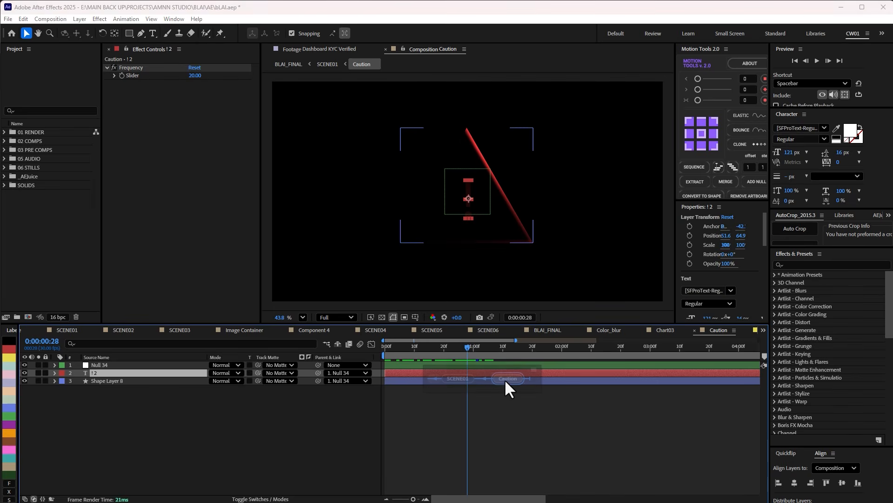
click(450, 378)
click(553, 347)
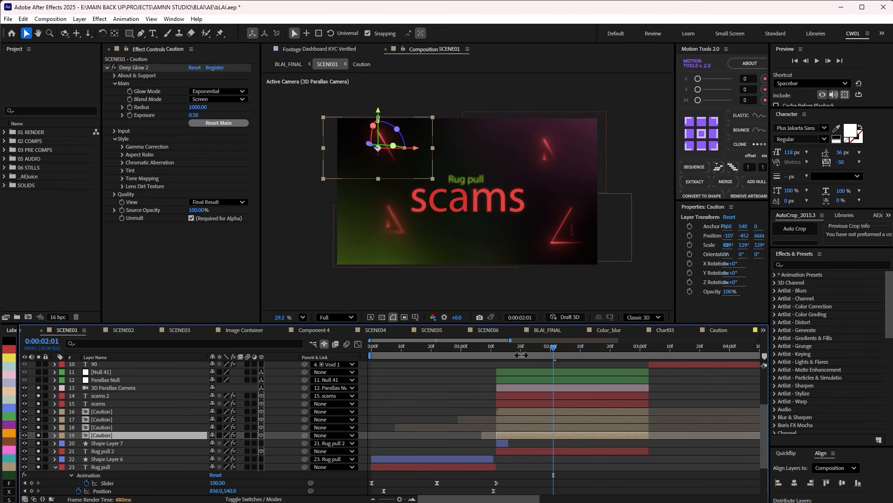
click(519, 349)
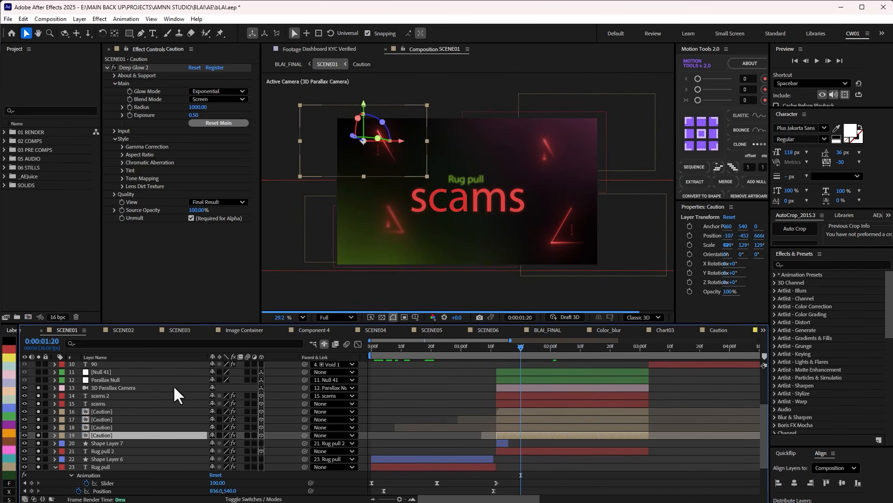
Select the Parallax Null layer, set the preview resolution to Quarter, and scrub the camera move to 0:00:01:27.
click(108, 381)
drag(502, 350, 531, 348)
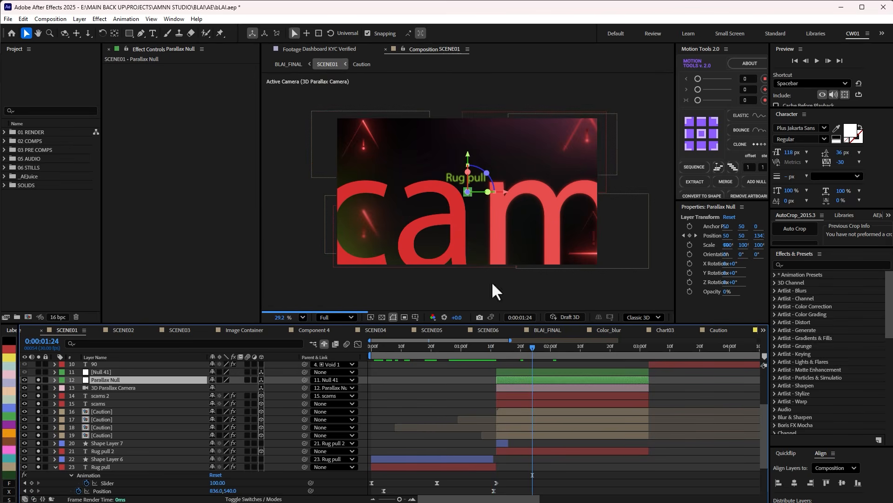
click(344, 317)
click(336, 379)
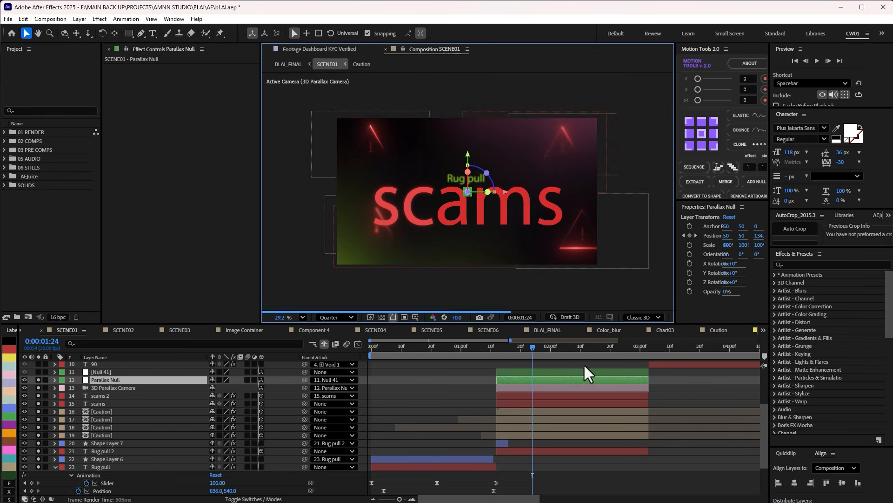
drag(509, 348, 541, 345)
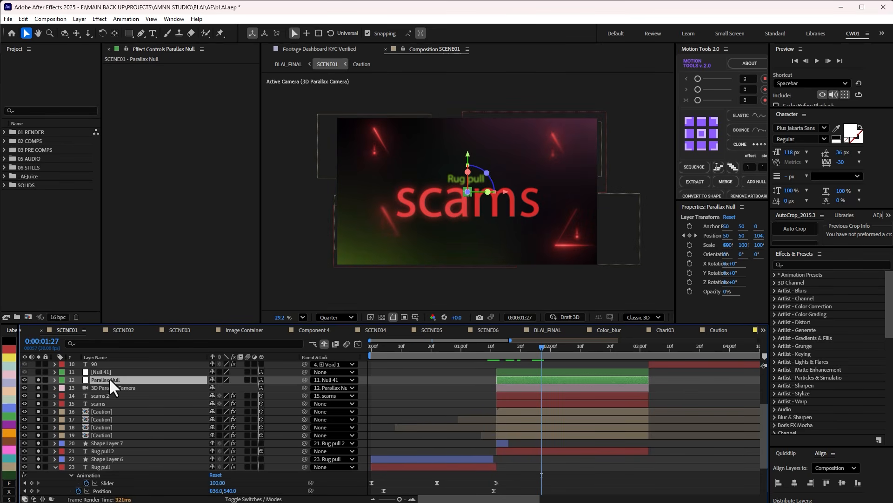
Reveal the Parallax Null's Position keyframes, scrub to 0:00:02:09, and check the scams text layers.
key(p)
drag(539, 355, 577, 354)
click(531, 404)
click(532, 411)
click(525, 449)
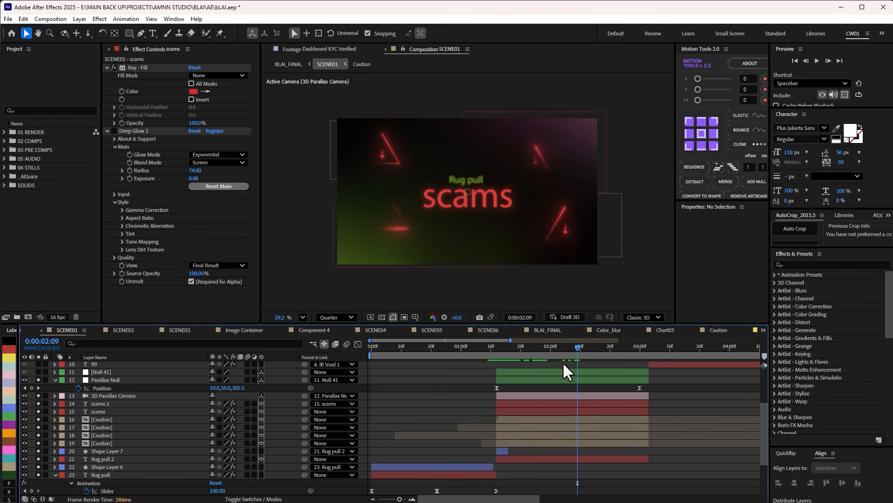
Widen the composition viewer and split it into two views, with the Top view zoomed out to show the layers' depth.
click(681, 291)
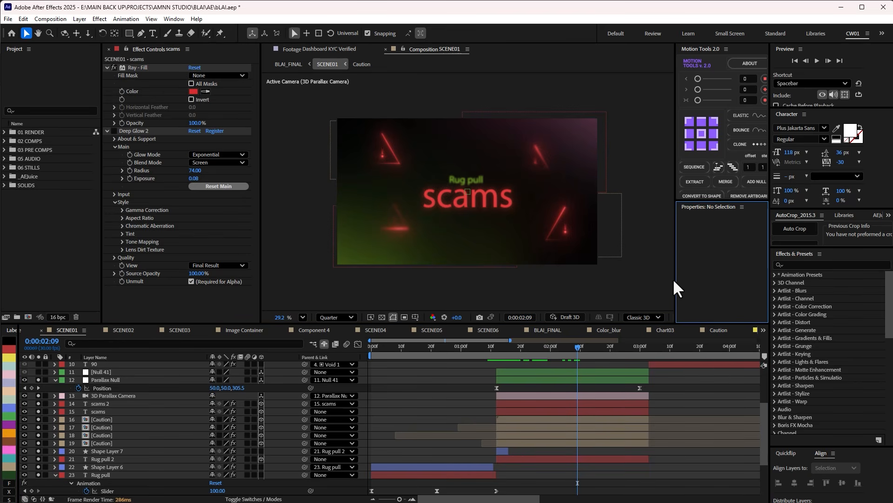
drag(677, 278, 746, 278)
click(738, 317)
click(745, 351)
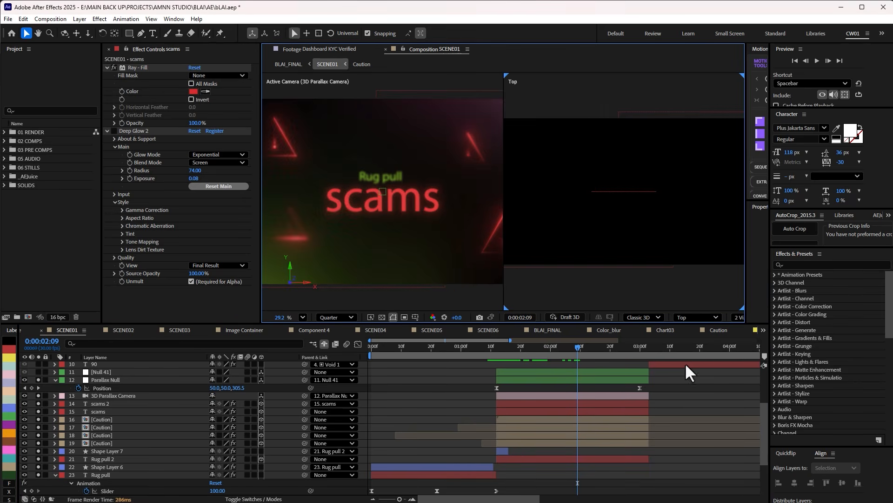
scroll(638, 236, down, 8)
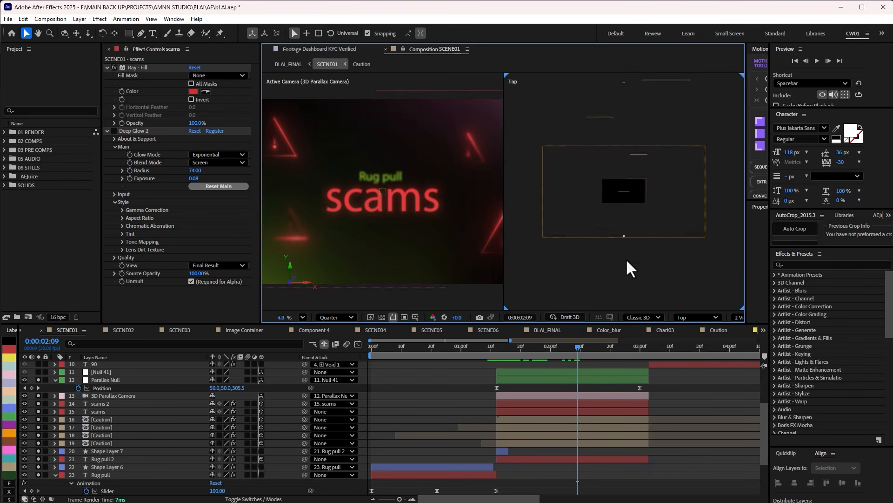
Examine how the Caution and Rug pull 2 layers are spaced in depth from above, scrubbing the parallax move to 0:00:02:17.
click(559, 411)
click(559, 419)
click(558, 432)
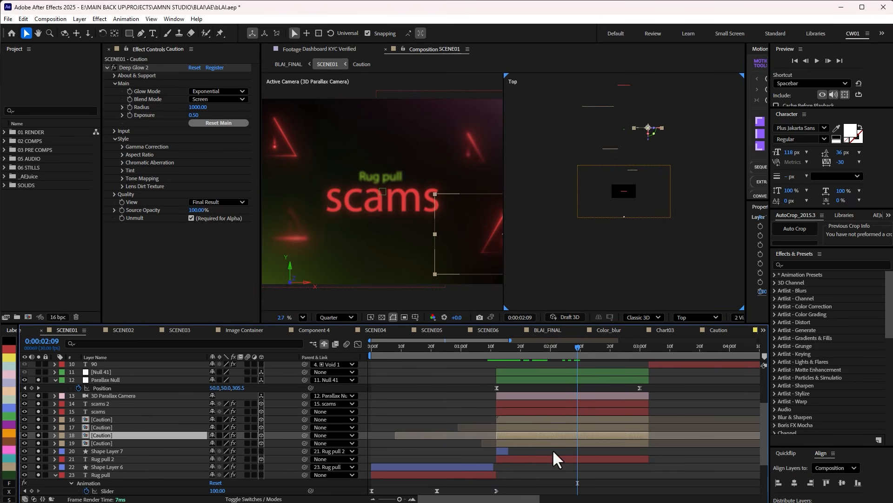
click(619, 163)
scroll(619, 163, down, 1)
drag(569, 99, 671, 178)
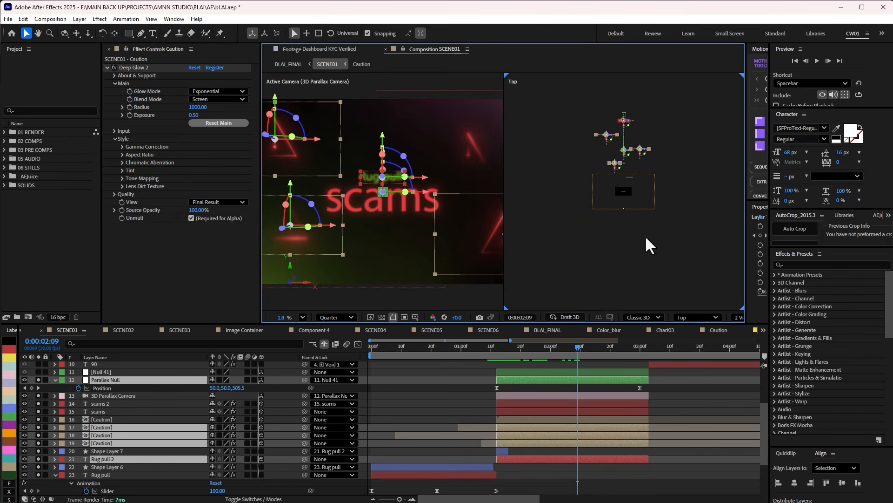
drag(580, 347, 602, 348)
scroll(644, 185, up, 2)
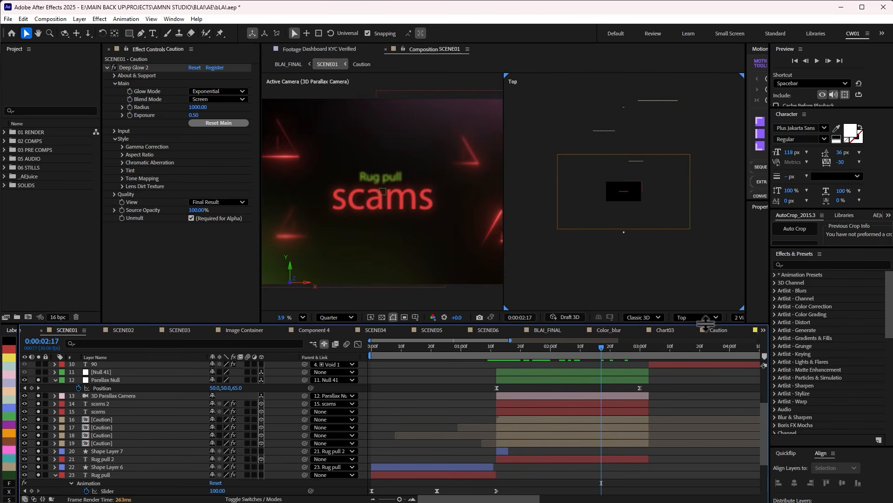
Return the viewer to a single active camera view, fit the frame to it, and move to 0:00:02:28.
click(734, 317)
click(747, 333)
scroll(497, 238, up, 3)
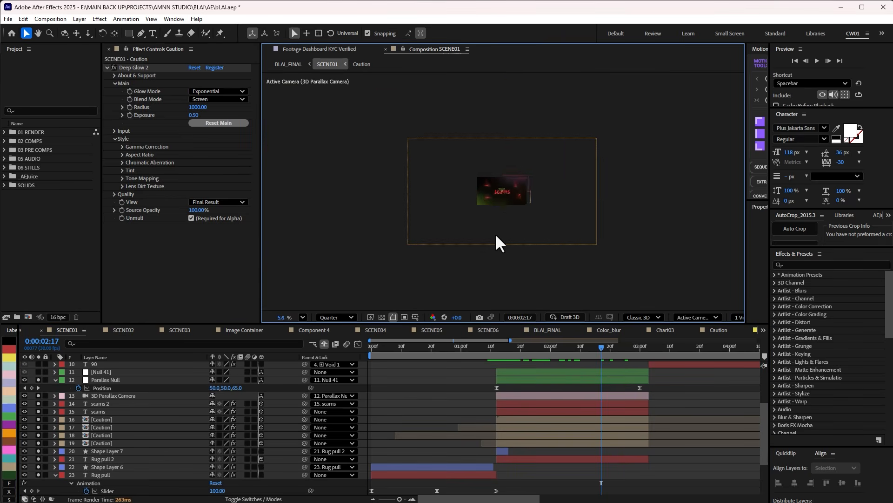
drag(682, 383, 597, 451)
drag(540, 348, 550, 348)
click(304, 318)
click(312, 343)
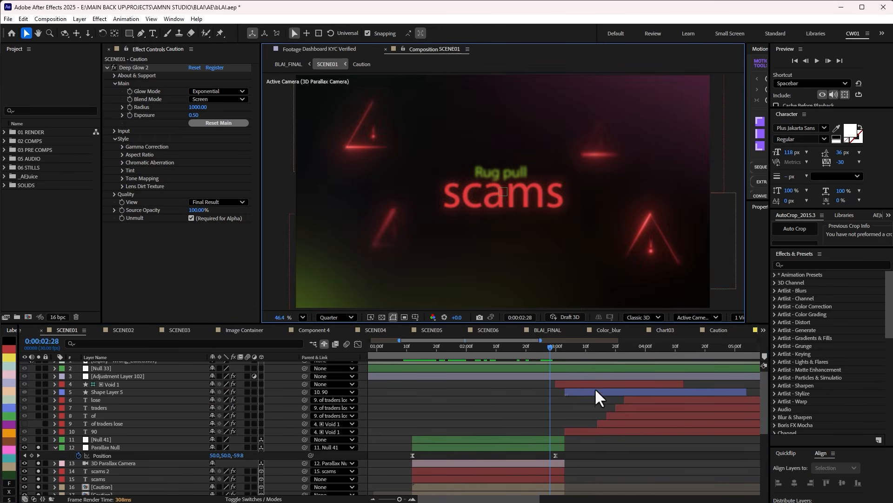
Reveal Null 41's Position keyframes and scrub its movement around 0:00:03:01.
click(550, 438)
key(p)
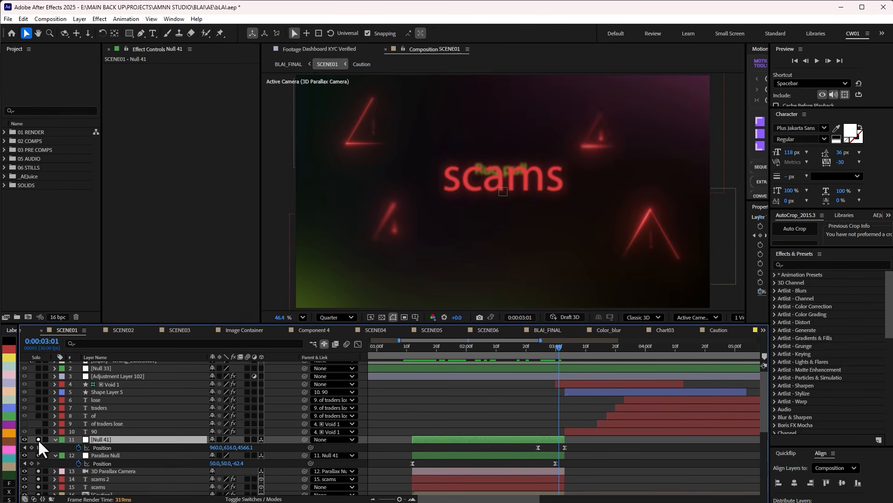
mouse_move(556, 350)
mouse_down()
mouse_move(539, 363)
mouse_move(557, 362)
mouse_up()
scroll(538, 412, down, 2)
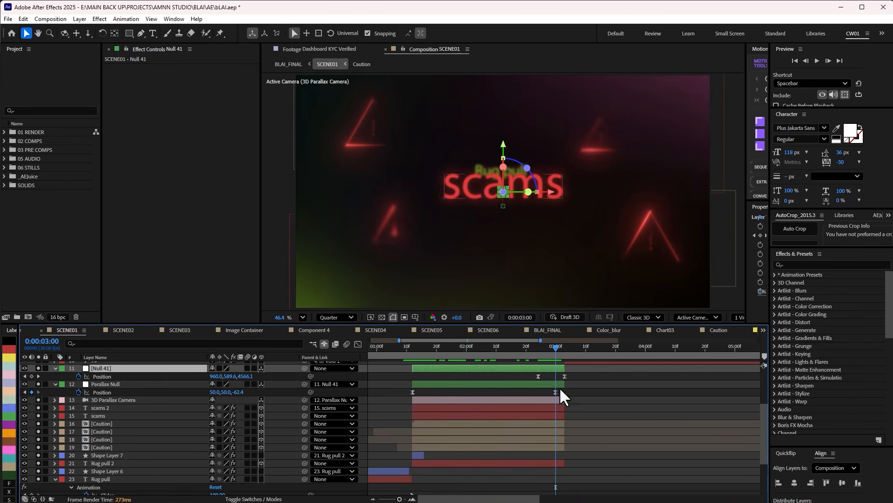
click(559, 348)
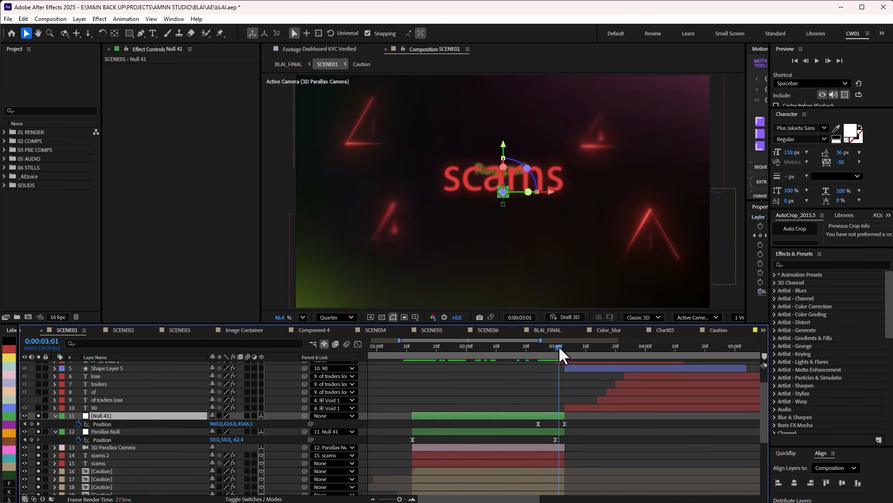
Inspect the speed graph of Null 41's Position keyframes and return to the layer bars.
click(561, 425)
drag(562, 426, 563, 424)
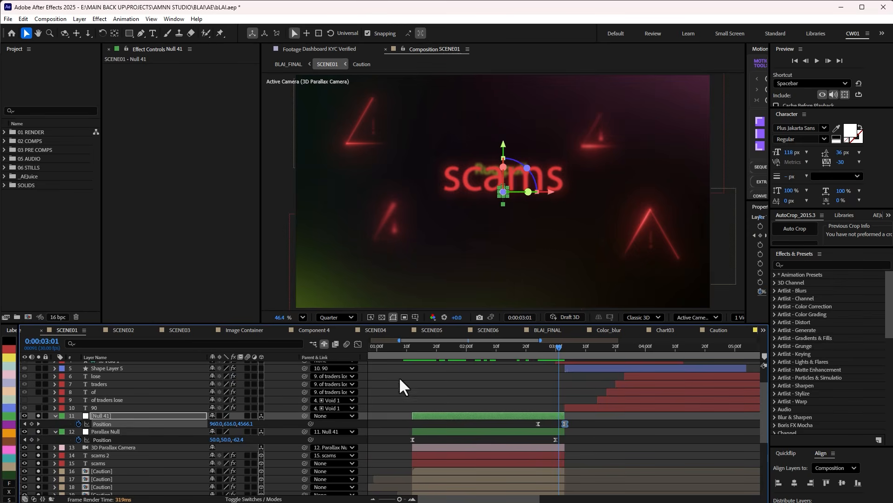
click(358, 344)
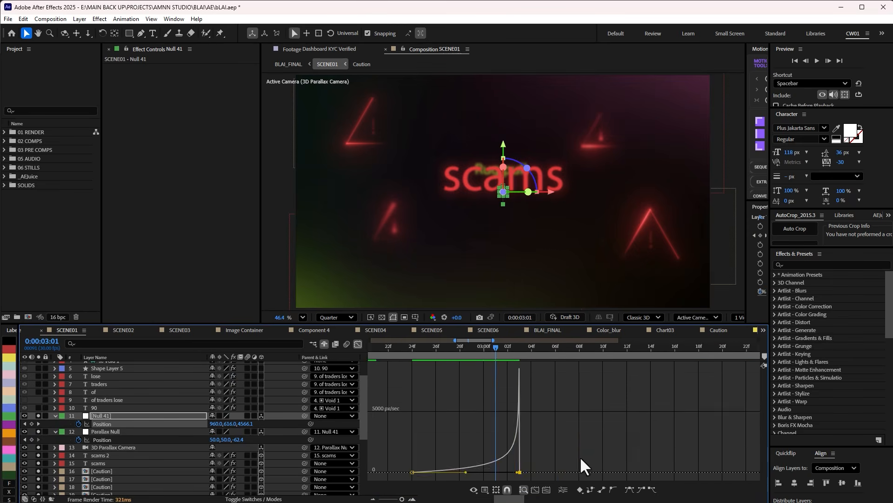
click(358, 344)
Solo the layers from Adjustment Layer 102 down to the 90 text and view the percentage counter at 0:00:03:13.
click(562, 347)
drag(562, 347, 598, 348)
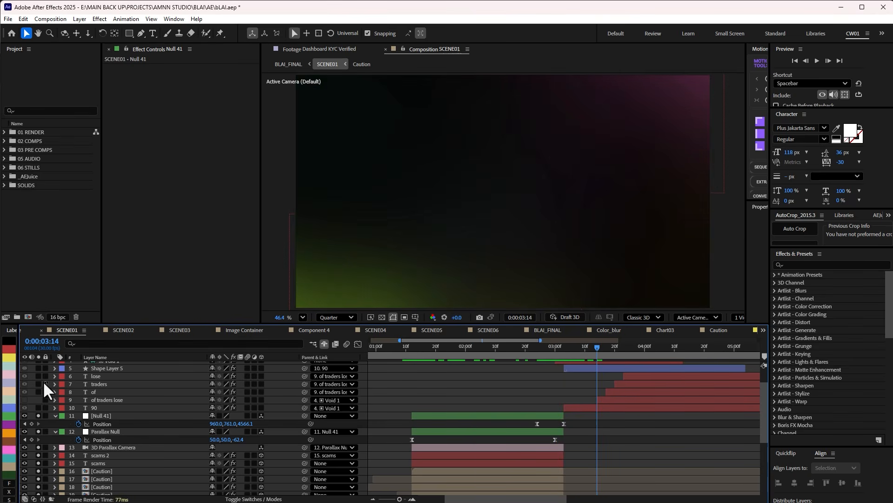
scroll(44, 381, up, 3)
drag(39, 380, 39, 436)
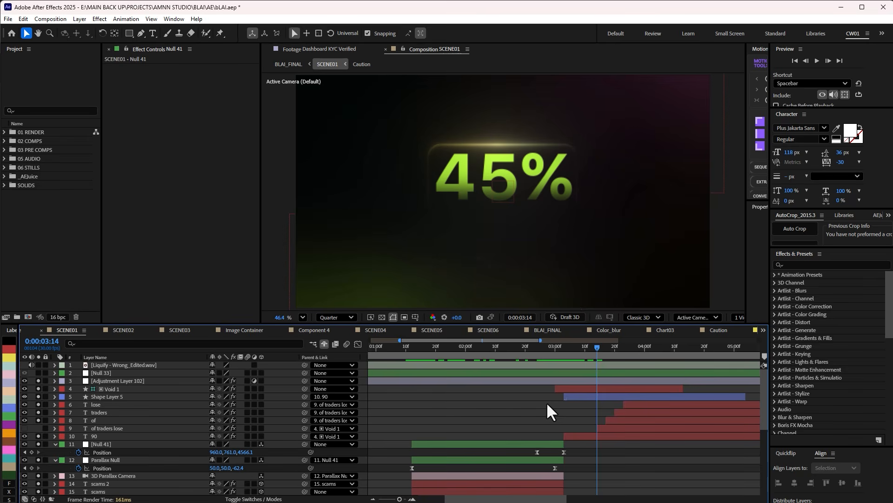
key(Page_Up)
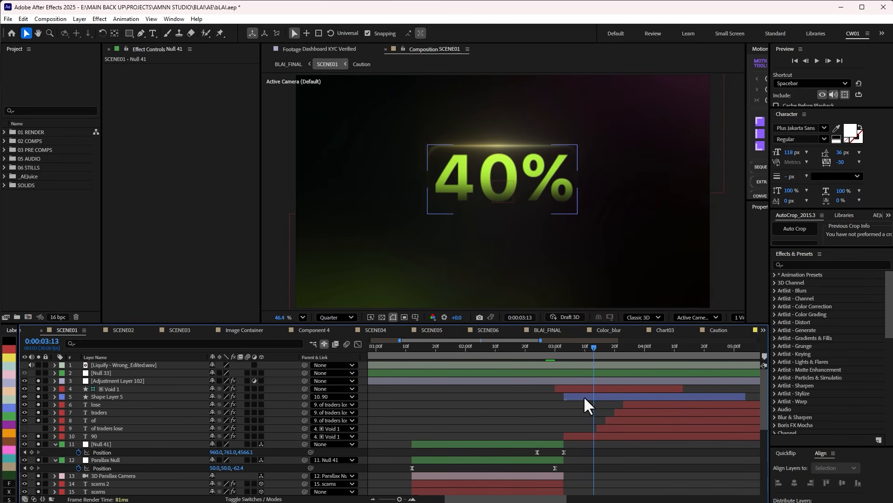
Select Shape Layer 5 and collapse its CC Light Sweep, 4-Color Gradient and Deep Glow 2 settings to list its effects.
click(585, 396)
mouse_move(584, 344)
mouse_down()
mouse_move(562, 345)
mouse_move(590, 342)
mouse_up()
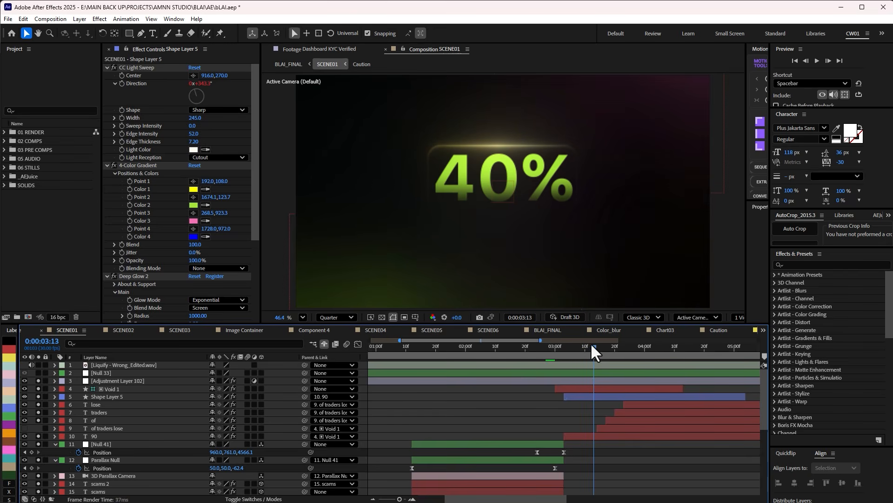
click(576, 396)
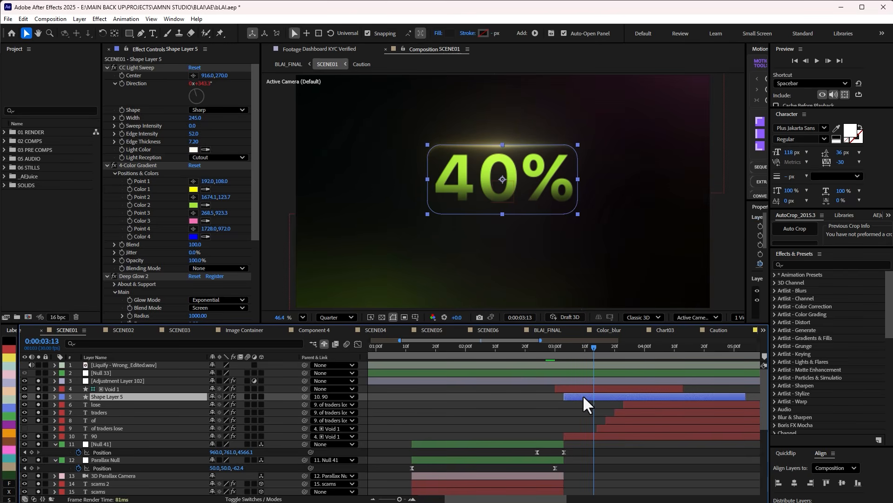
click(107, 166)
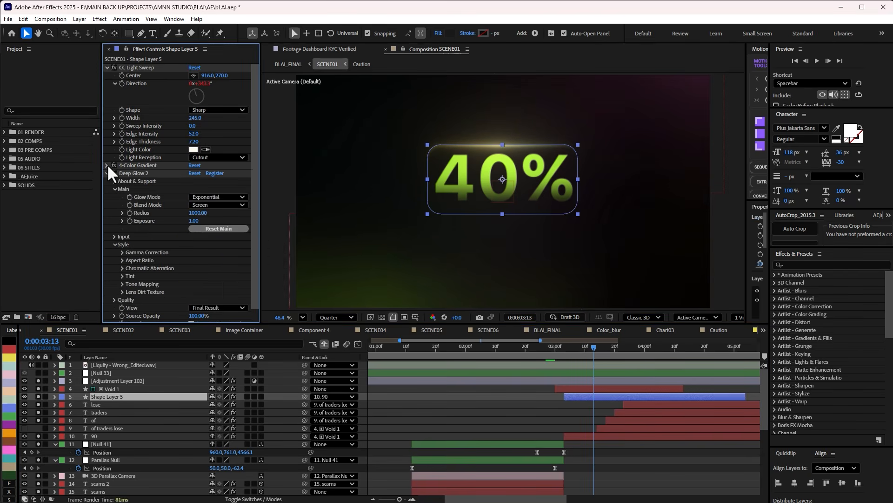
click(107, 173)
click(107, 67)
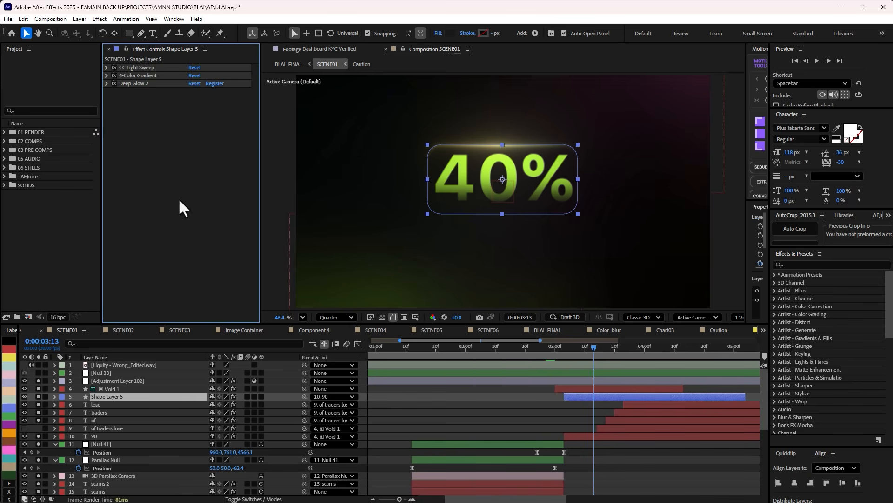
Clear the solo on all layers, solo only Shape Layer 5 and scrub its outline to 0:00:03:15.
click(443, 401)
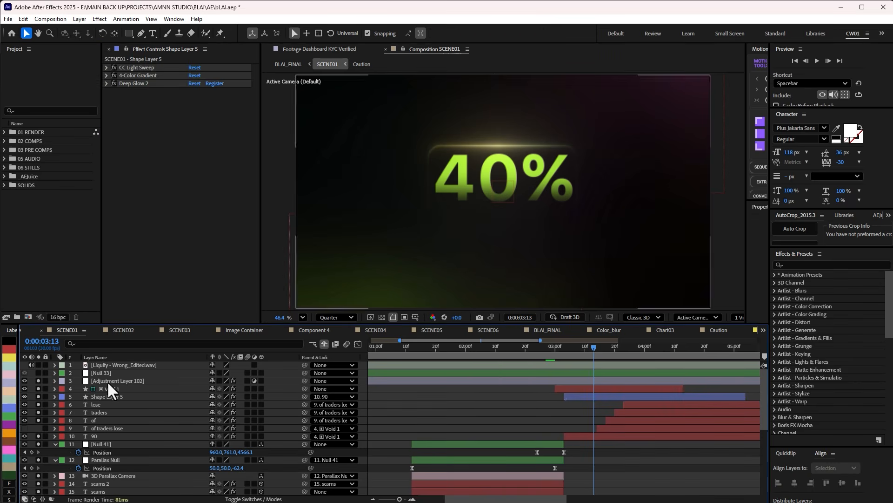
key(ctrl+a)
click(39, 388)
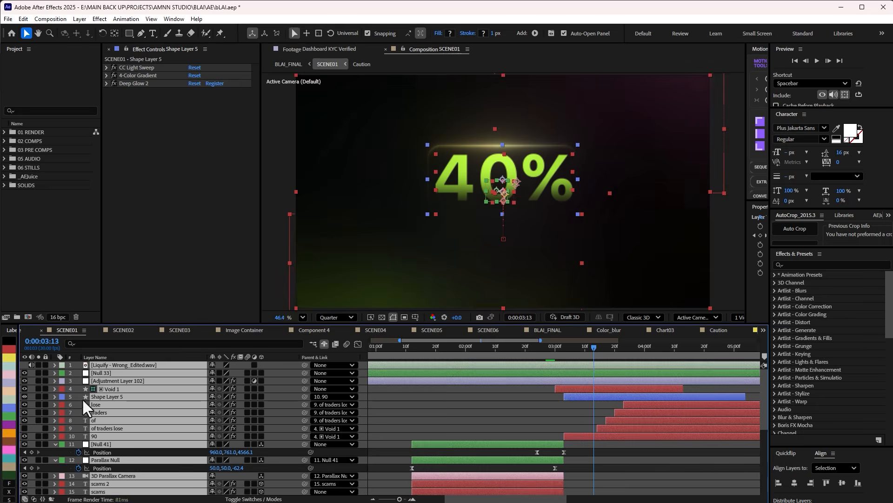
key(ctrl+shift+a)
click(38, 396)
drag(561, 347, 588, 371)
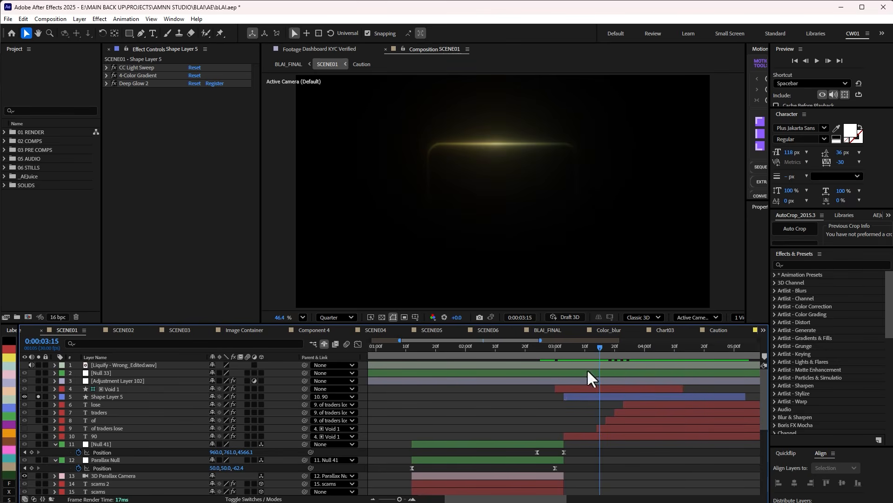
Show only the CC Light Sweep settings of Shape Layer 5 and turn off its 4-Color Gradient and Deep Glow 2 effects.
click(107, 83)
click(106, 74)
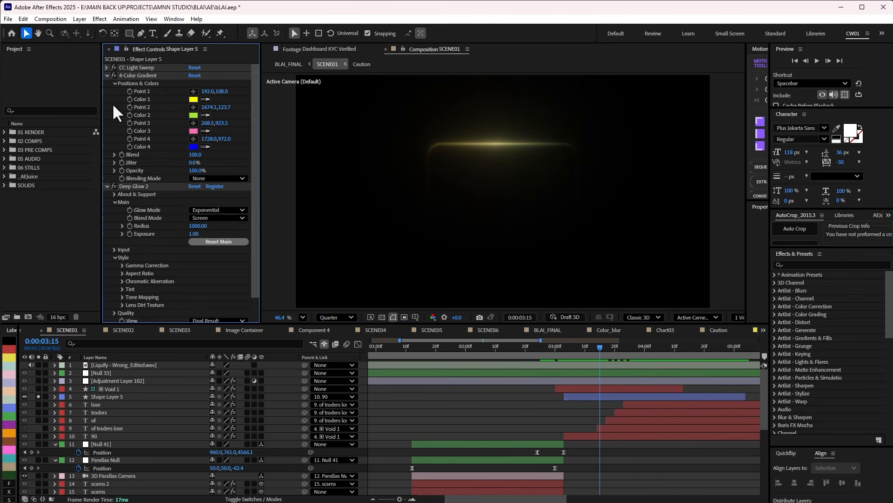
click(107, 75)
click(107, 68)
click(106, 173)
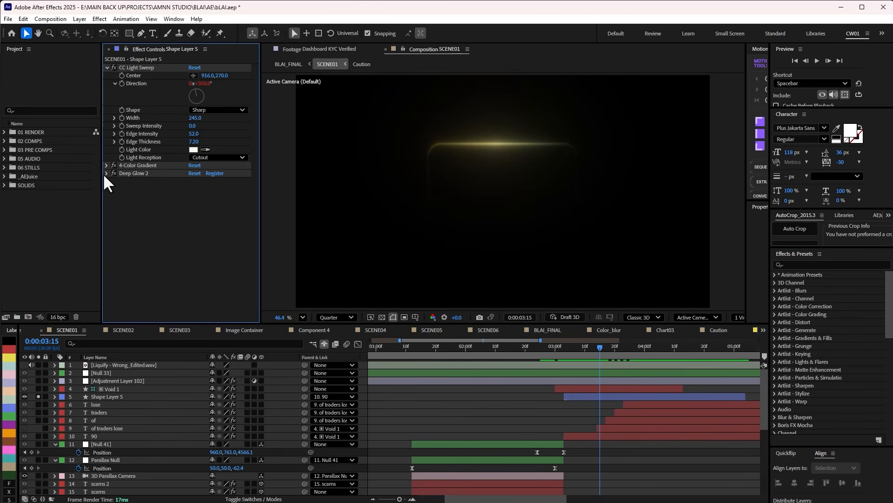
click(114, 67)
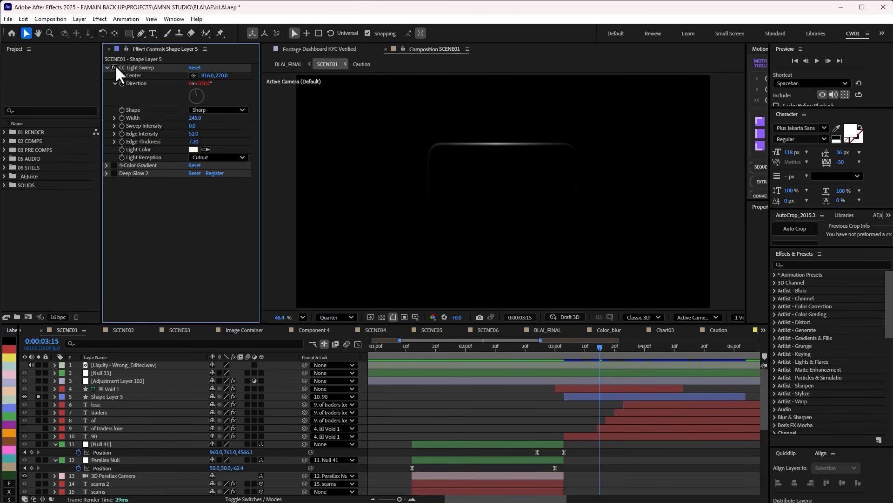
Try Add as CC Light Sweep's Light Reception, view the shape, and set it back to Cutout.
click(203, 157)
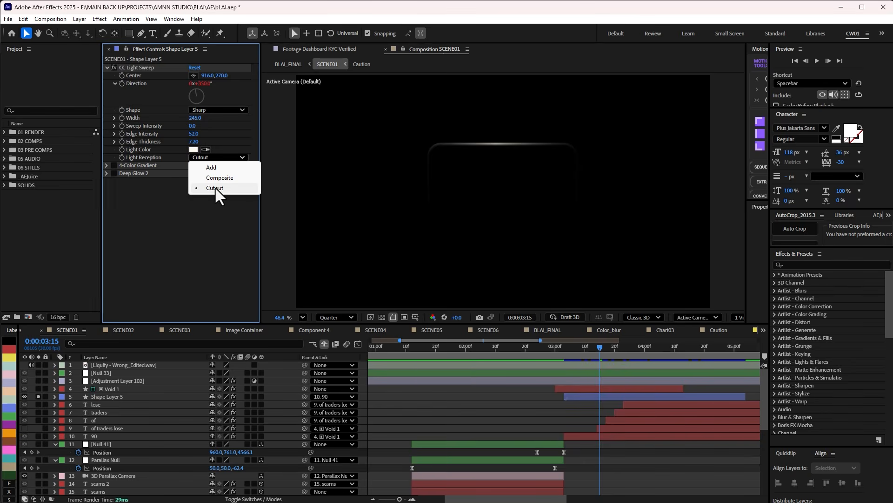
click(222, 159)
click(221, 155)
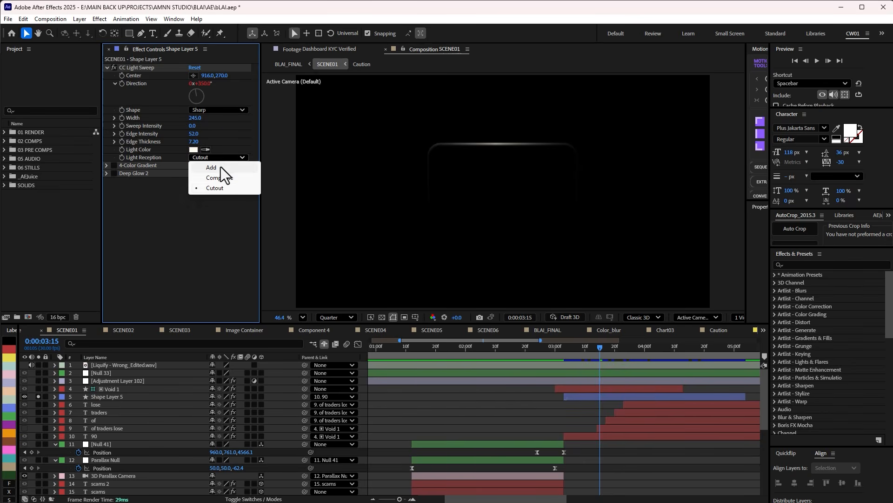
click(222, 167)
click(531, 405)
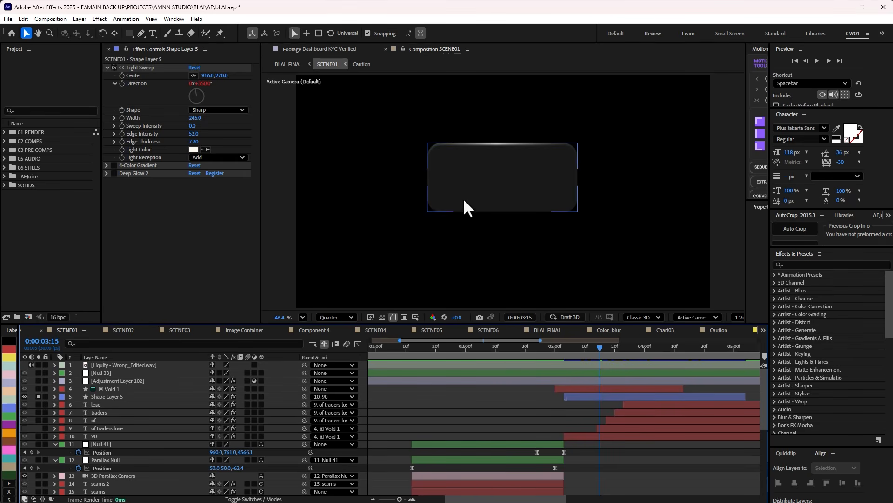
click(200, 157)
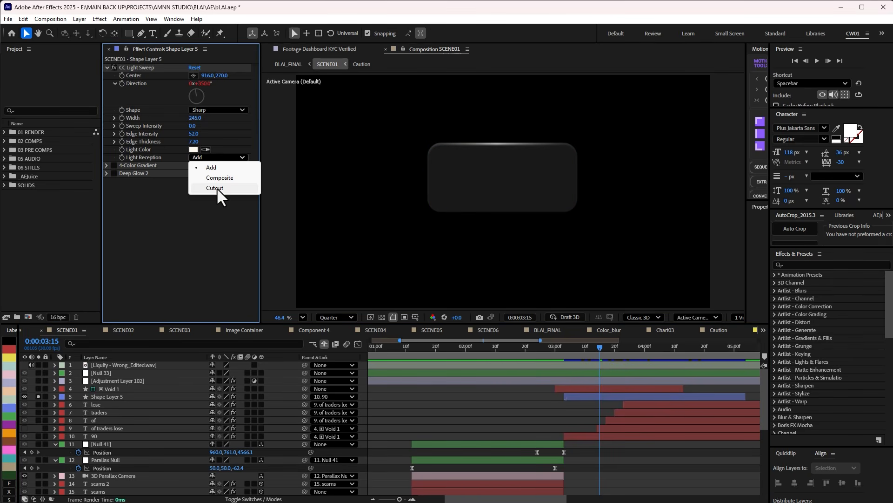
click(217, 189)
click(499, 427)
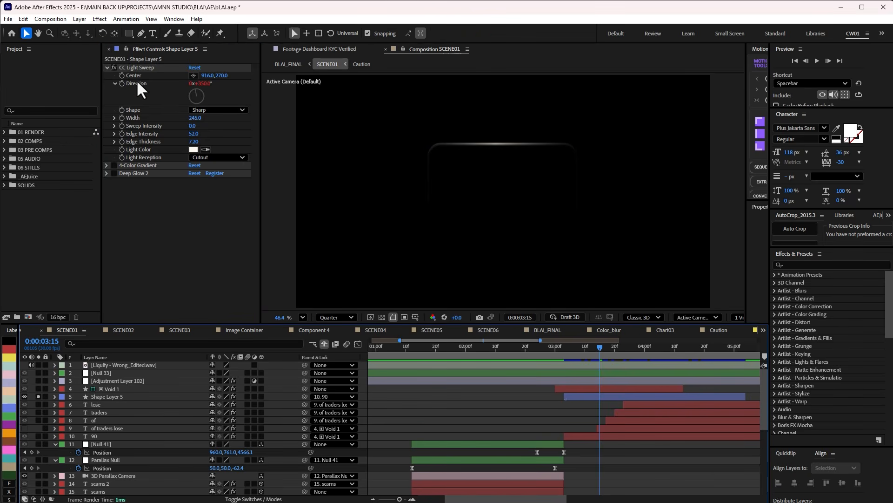
Reveal the expression on CC Light Sweep's Direction for Shape Layer 5 and scrub the sweep to 0:00:03:25.
click(298, 397)
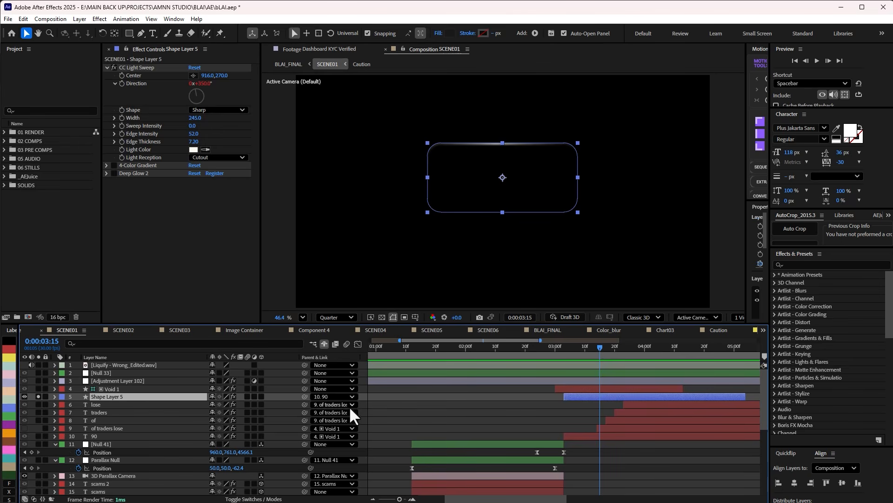
key(e)
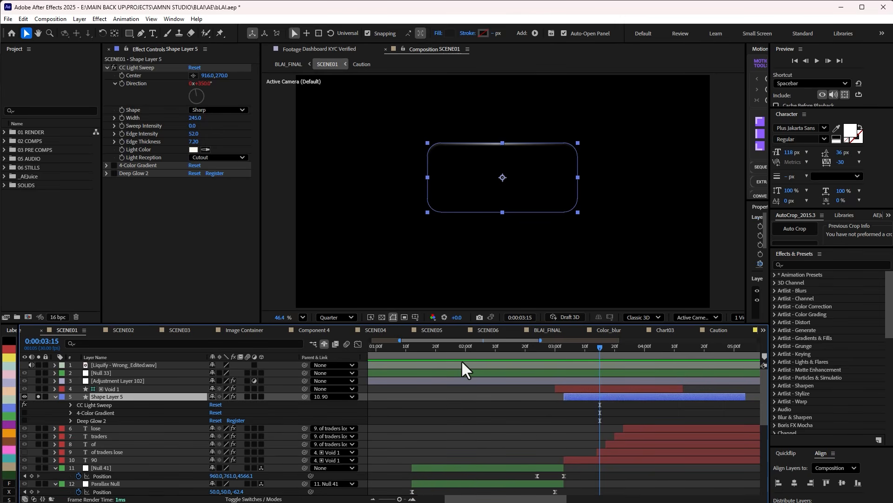
key(e)
key(e)
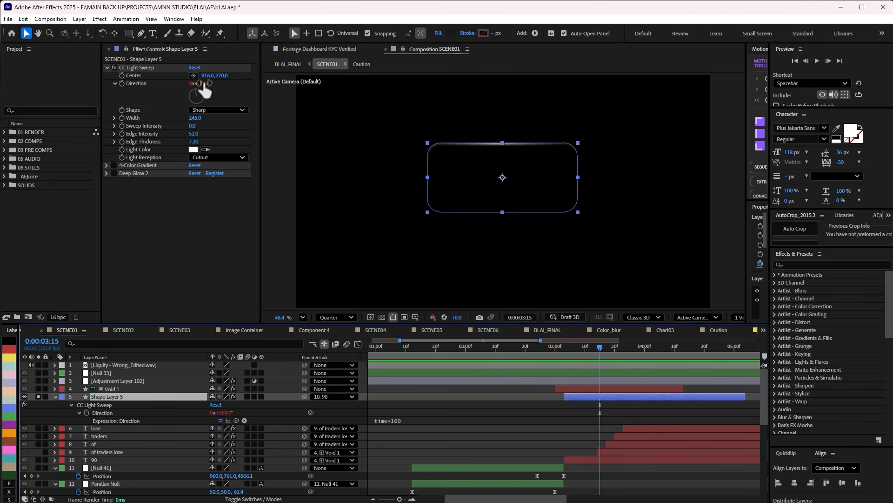
drag(600, 350, 630, 354)
click(542, 422)
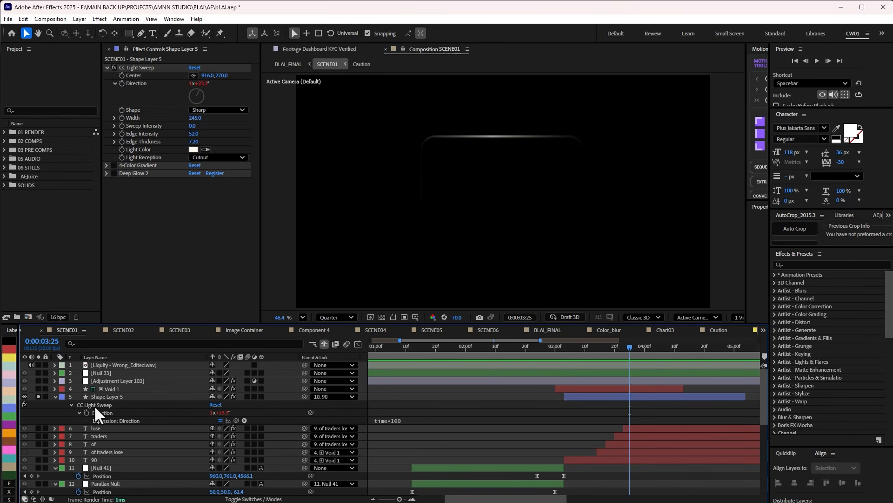
Turn the 4-Color Gradient back on and preview it with CC Light Sweep temporarily disabled at 0:00:03:26.
click(112, 165)
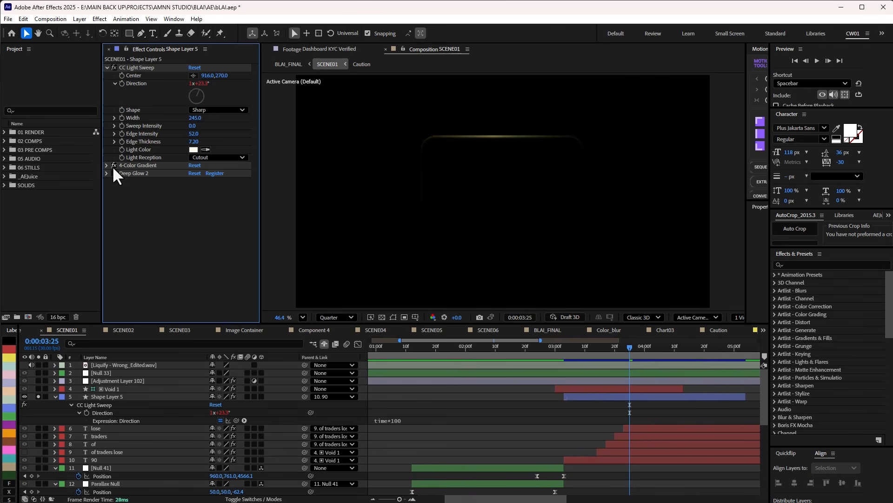
click(114, 68)
drag(618, 349, 635, 356)
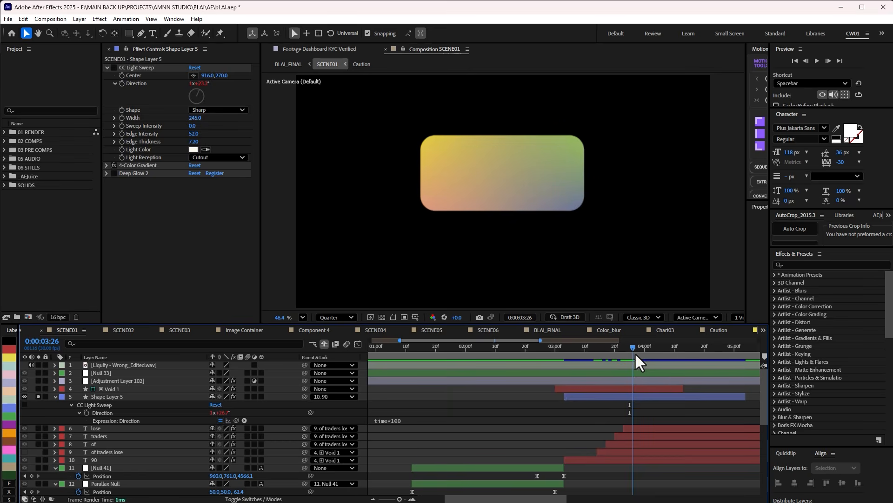
click(617, 397)
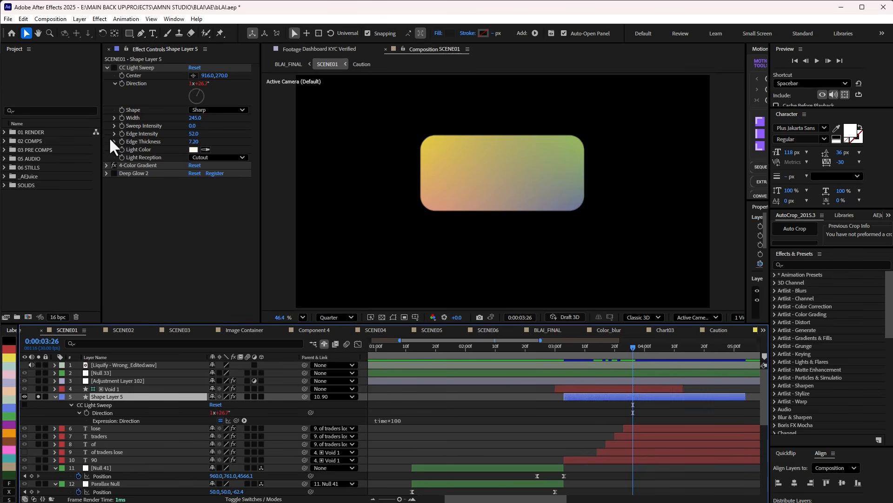
click(114, 68)
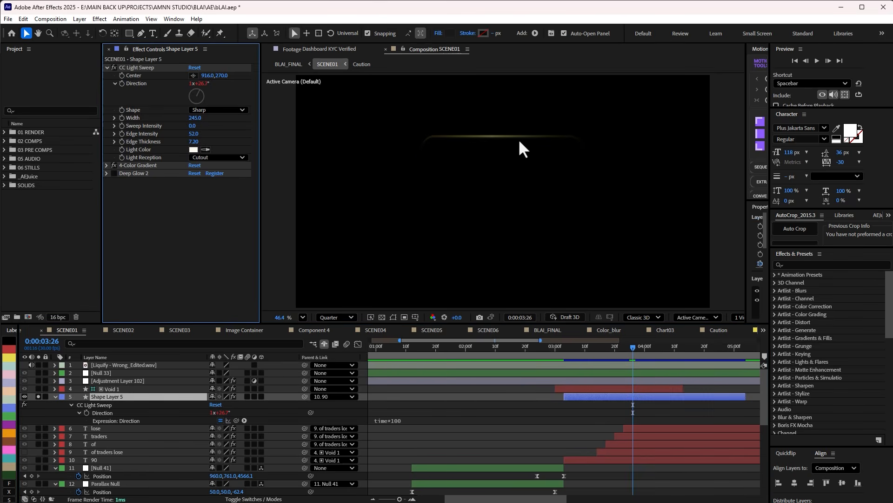
Turn Deep Glow 2 back on for Shape Layer 5 and scrub the glowing outline to 0:00:04:02.
mouse_move(633, 350)
mouse_down()
mouse_move(672, 350)
mouse_move(613, 361)
mouse_move(648, 353)
mouse_up()
click(112, 174)
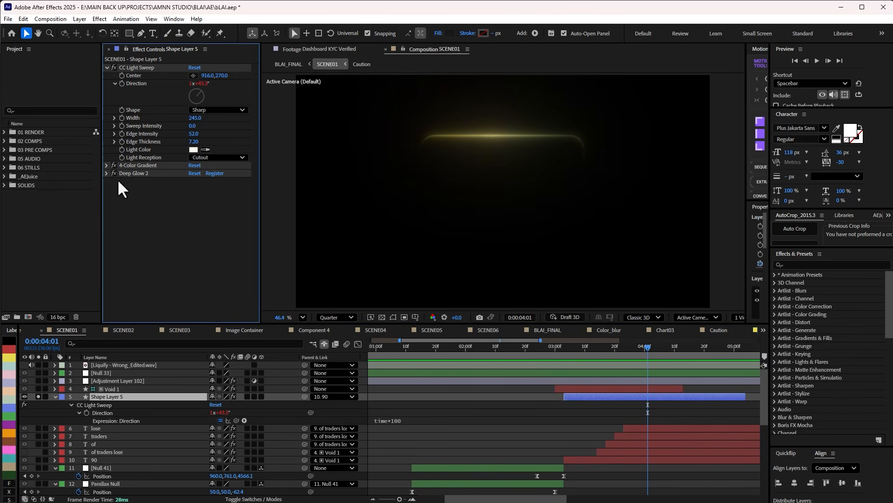
drag(607, 346, 650, 362)
Collapse and unsolo Shape Layer 5, and inspect the Void 1 layer's effect settings at 0:00:03:13.
click(55, 396)
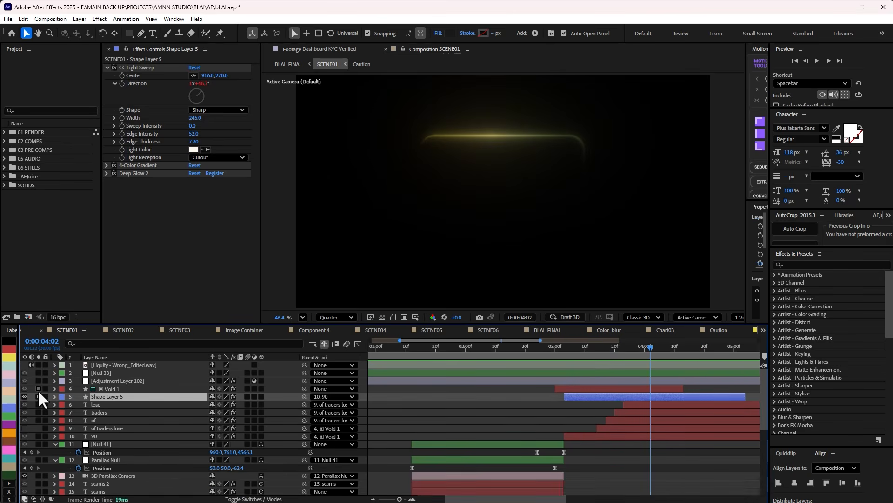
click(39, 396)
mouse_move(591, 347)
mouse_down()
mouse_move(552, 345)
mouse_move(593, 347)
mouse_up()
click(582, 389)
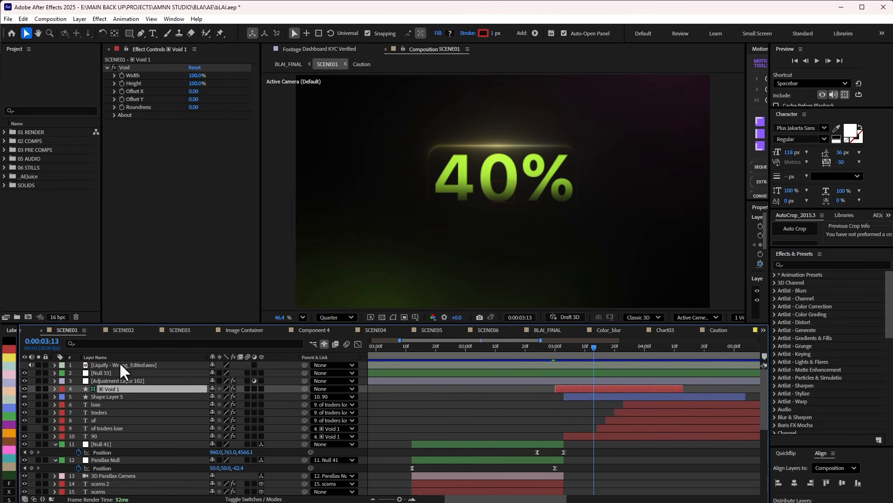
Select the 90 text layer, show its layer controls in the preview and set the preview resolution to Half.
click(102, 433)
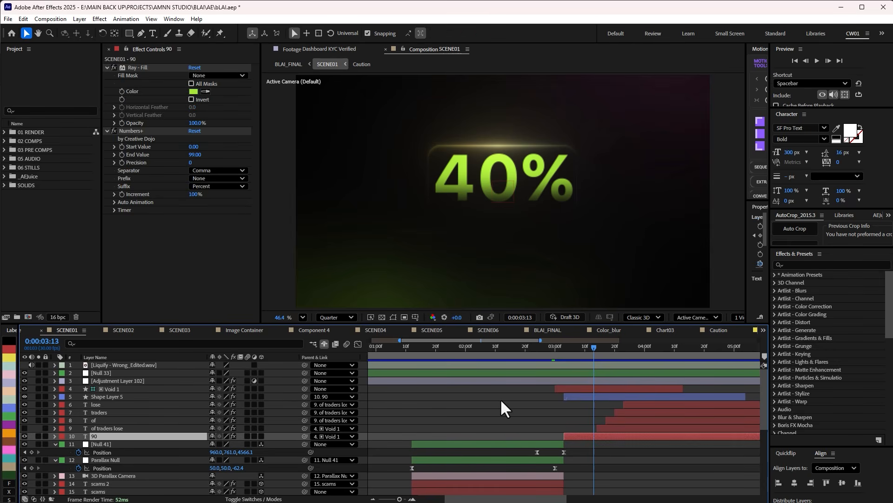
key(ctrl+shift+h)
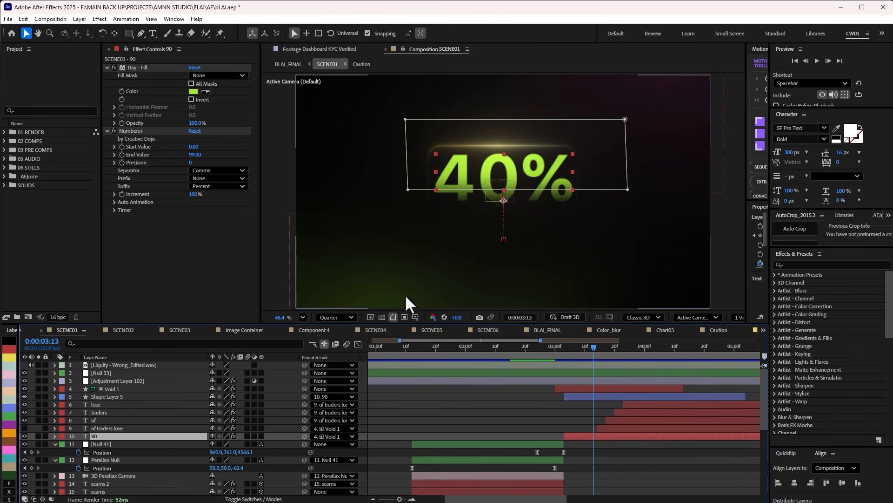
scroll(511, 199, up, 3)
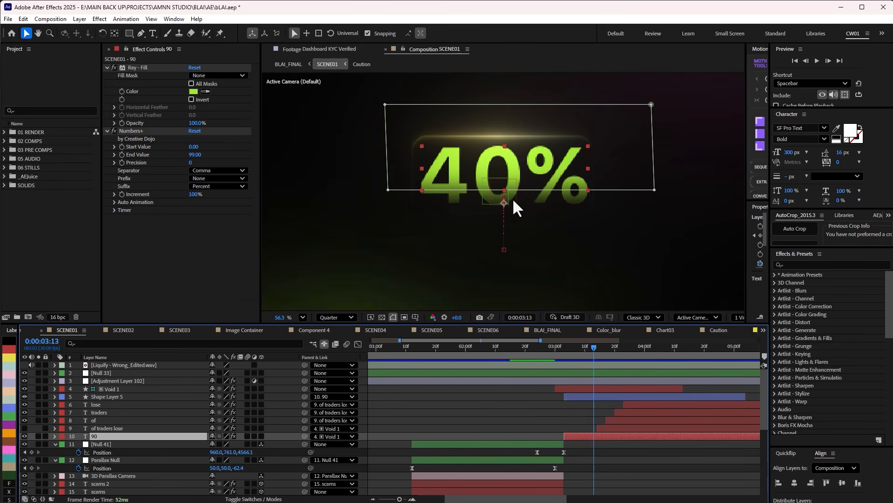
click(501, 408)
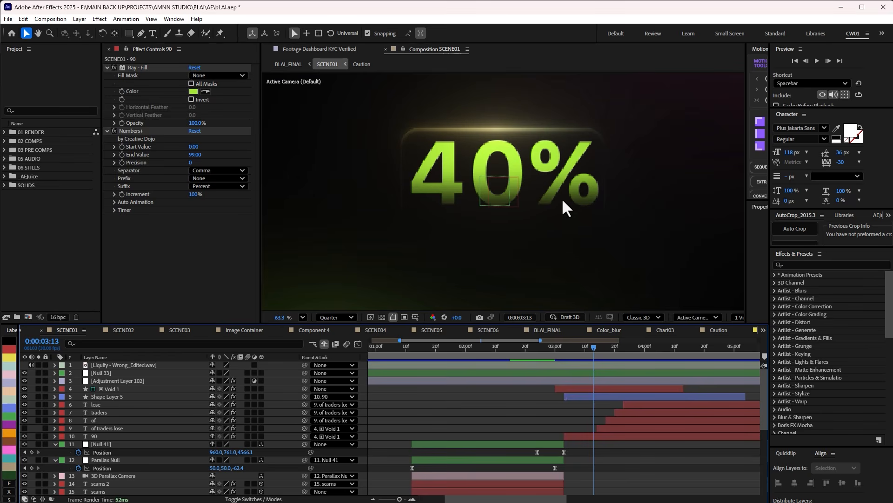
click(344, 318)
click(337, 363)
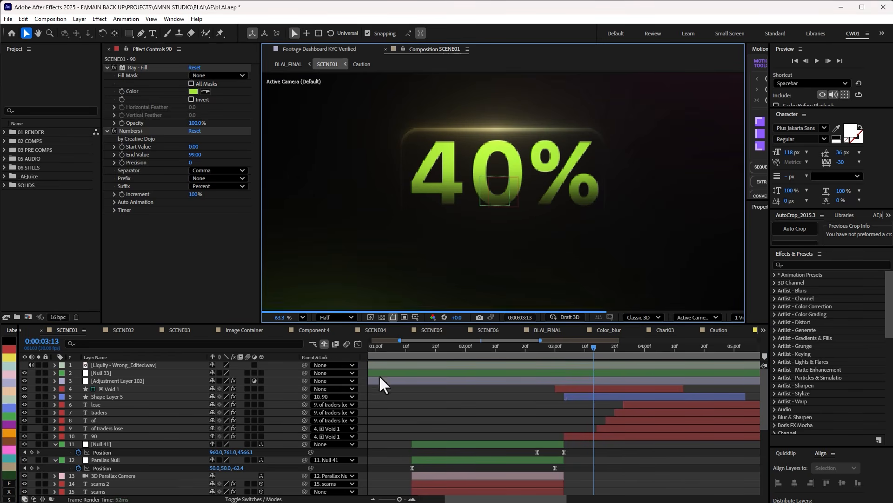
scroll(496, 205, up, 2)
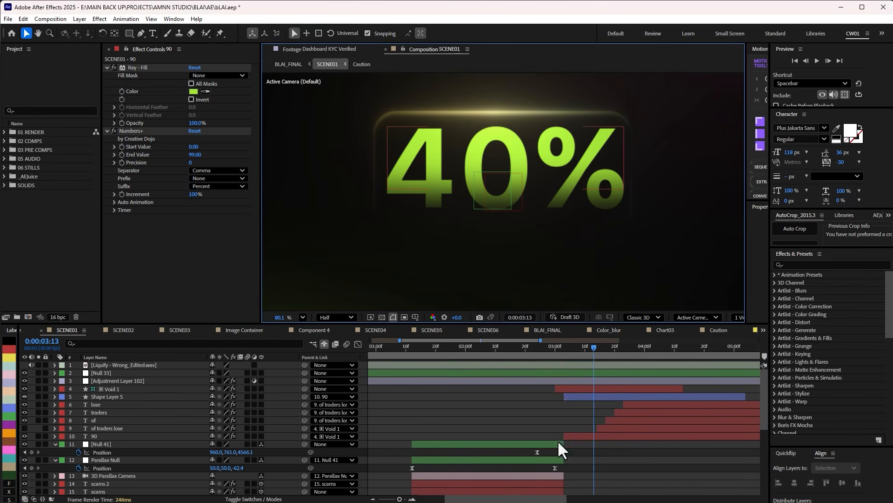
Reveal Mask 1 on the 90 text layer, switch its mode to None for comparison, and restore it to Add.
click(588, 434)
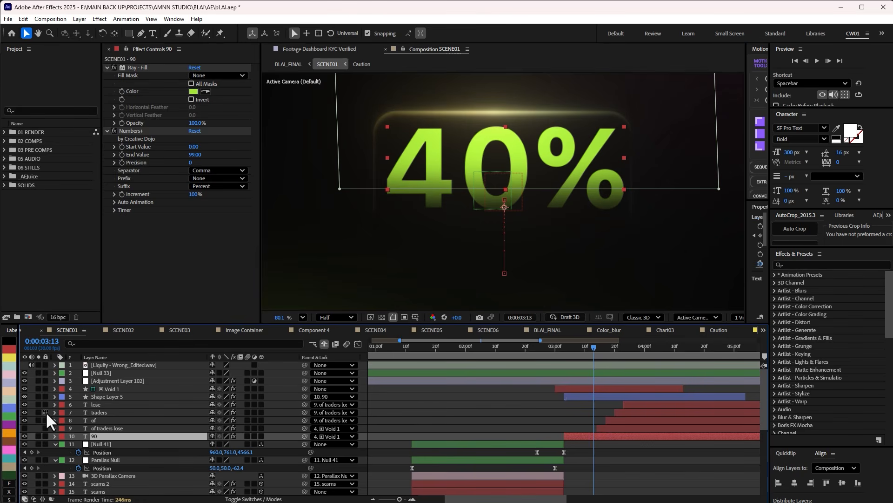
key(m)
click(235, 443)
click(235, 453)
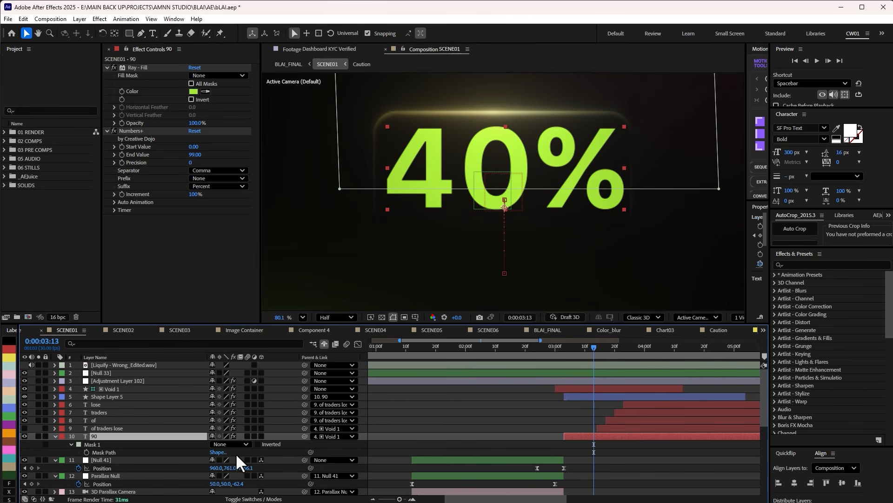
click(230, 444)
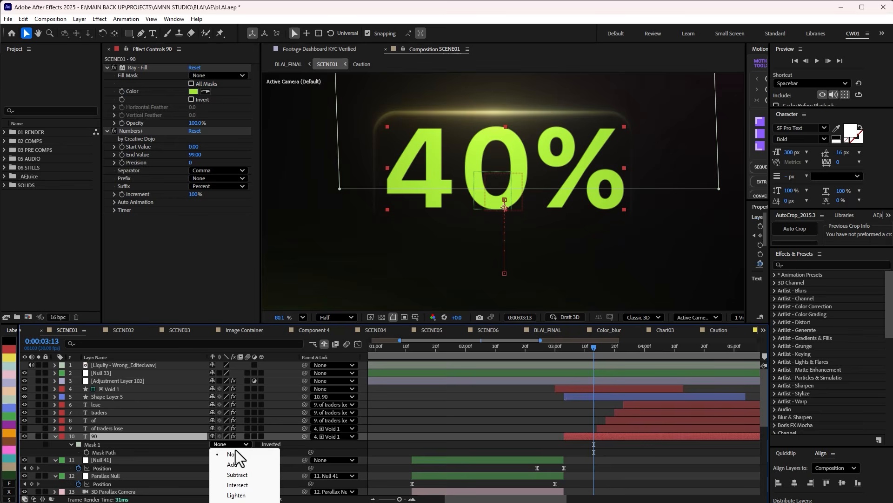
click(235, 460)
click(522, 418)
Select the Numbers+ effect on the 90 text layer and scrub the counter from 0:00:03:10 to 0:00:03:20.
mouse_move(595, 347)
mouse_down()
mouse_move(612, 347)
mouse_move(585, 347)
mouse_up()
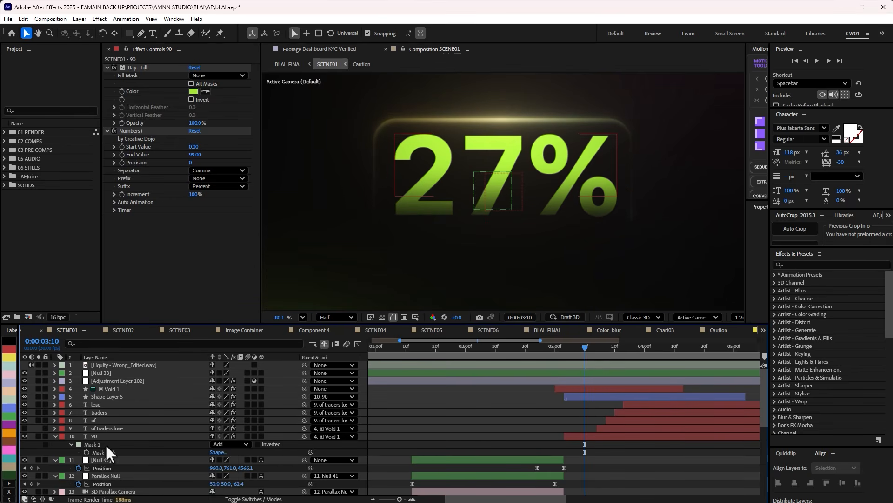
click(160, 131)
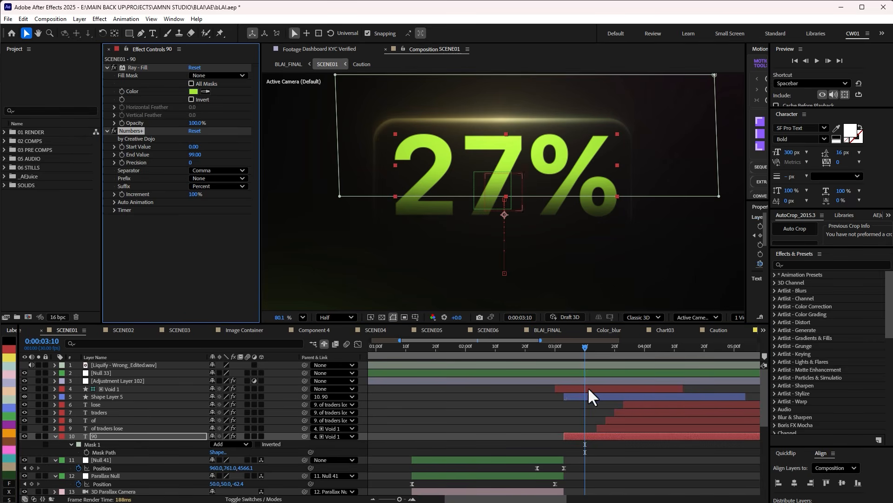
drag(587, 350, 615, 350)
click(504, 402)
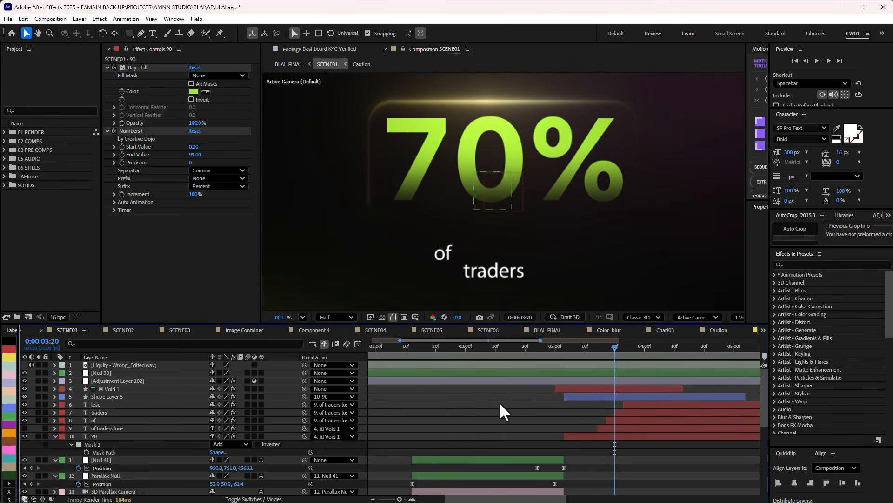
Show SCENE01's full timeline, fit the preview to the window, and scrub the 99% counter and its caption around 0:00:05:10.
double_click(495, 341)
drag(496, 346, 526, 352)
click(303, 318)
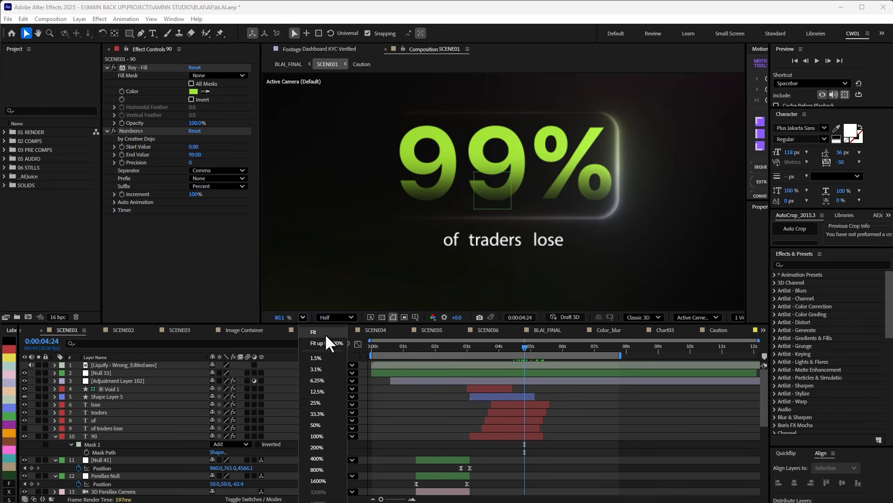
click(330, 340)
drag(523, 345, 542, 355)
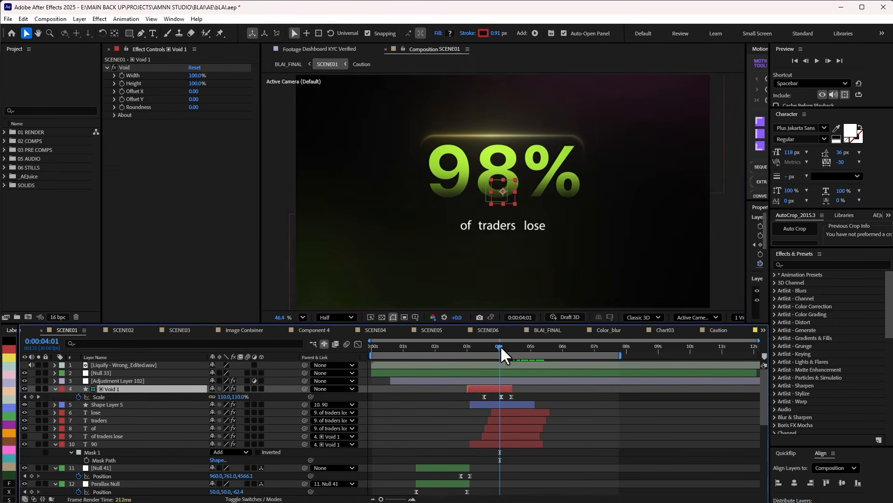
mouse_move(502, 348)
mouse_down()
mouse_move(494, 353)
mouse_move(509, 352)
mouse_move(499, 356)
mouse_move(527, 353)
mouse_move(504, 356)
mouse_move(513, 354)
mouse_up()
Switch to the SCENE02 composition, scrub its opening to 0:00:02:03, and collapse the properties of all its layers.
key(Tab)
click(479, 358)
drag(415, 345, 437, 381)
double_click(437, 379)
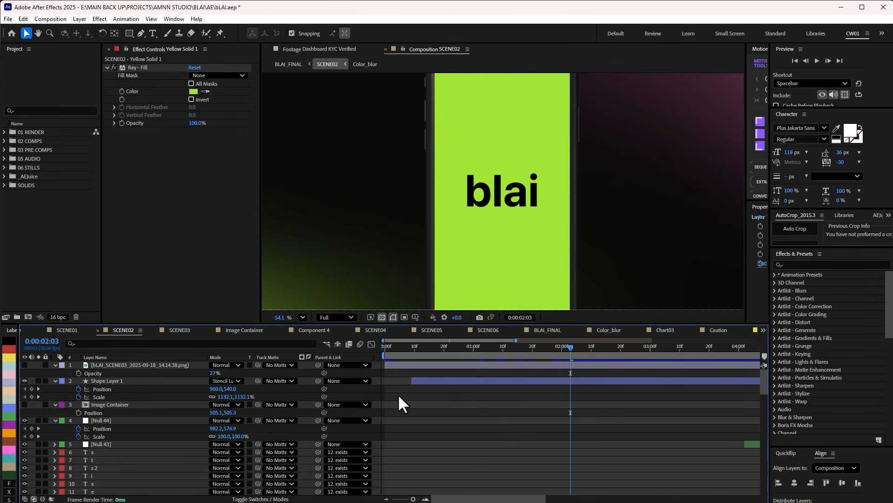
key(ctrl+a)
key(u)
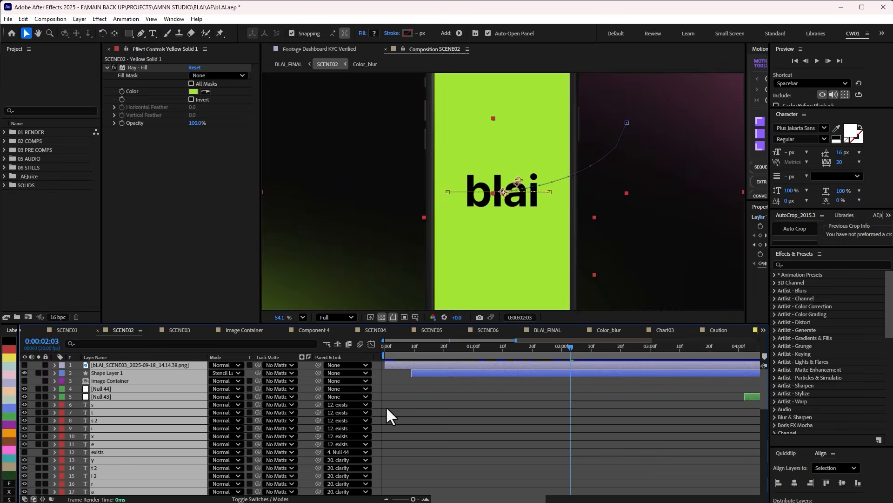
click(429, 403)
Preview the blai logo intro at 0:00:00:17, open Logo Comp 1, fit its preview to the window and scrub to 0:00:00:10.
drag(390, 346, 435, 347)
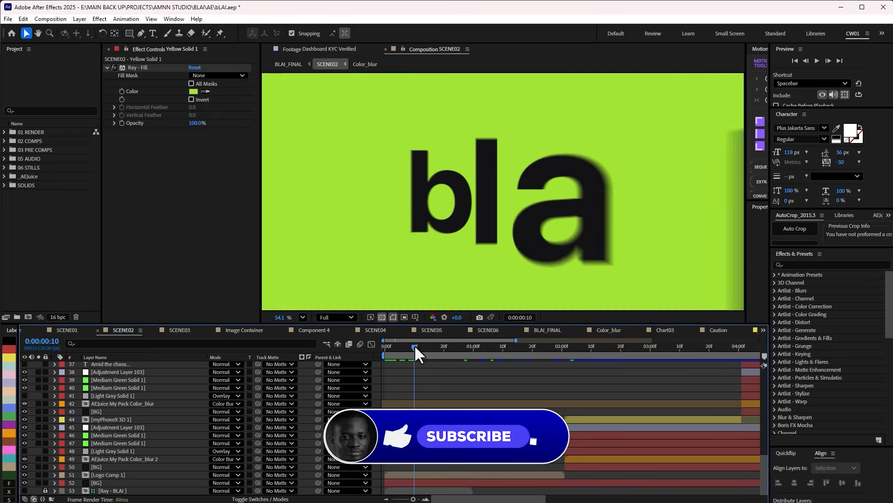
click(403, 473)
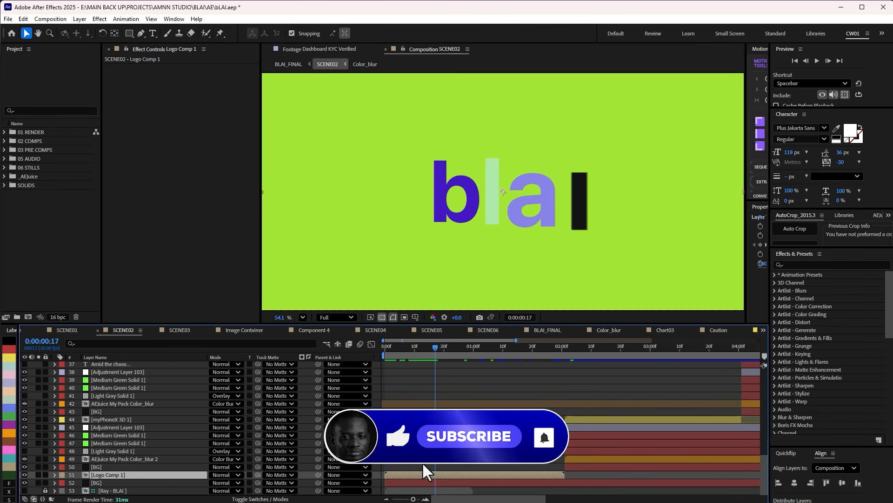
double_click(449, 475)
click(303, 318)
click(317, 333)
drag(389, 346, 462, 357)
Select the separate logo letter and dot layers one after another, and scrub the letter animation to 0:00:00:25.
click(110, 380)
click(106, 389)
click(104, 396)
click(101, 404)
click(101, 412)
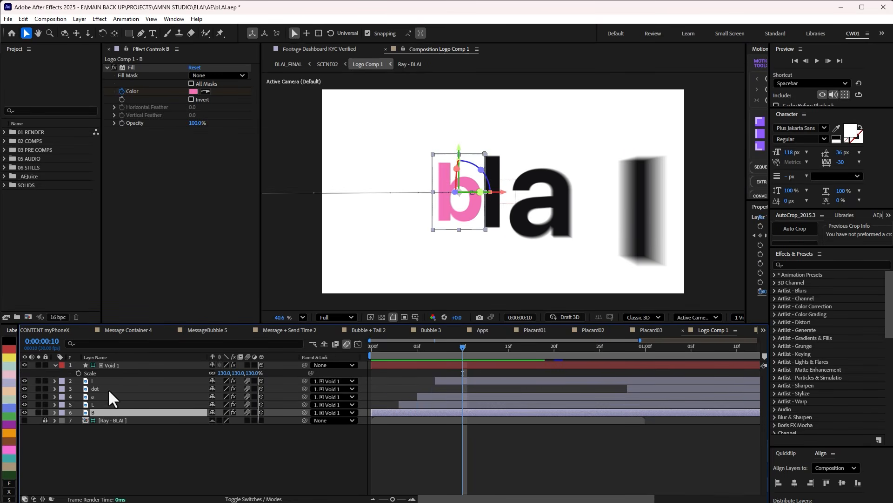
click(108, 389)
drag(388, 344, 600, 351)
Reveal the B layer's keyframes and scrub through its Fill Color changes to 0:00:00:29.
click(112, 412)
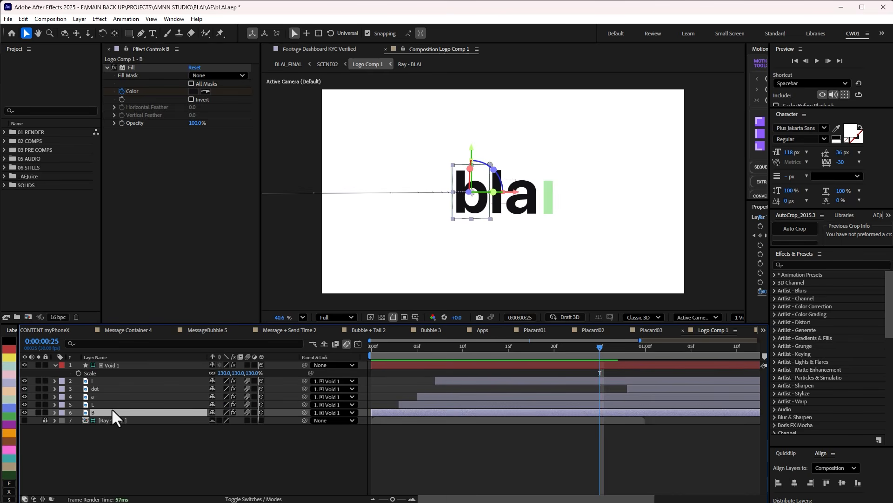
key(u)
key(u)
mouse_move(457, 347)
mouse_down()
mouse_move(436, 348)
mouse_move(585, 362)
mouse_move(442, 353)
mouse_up()
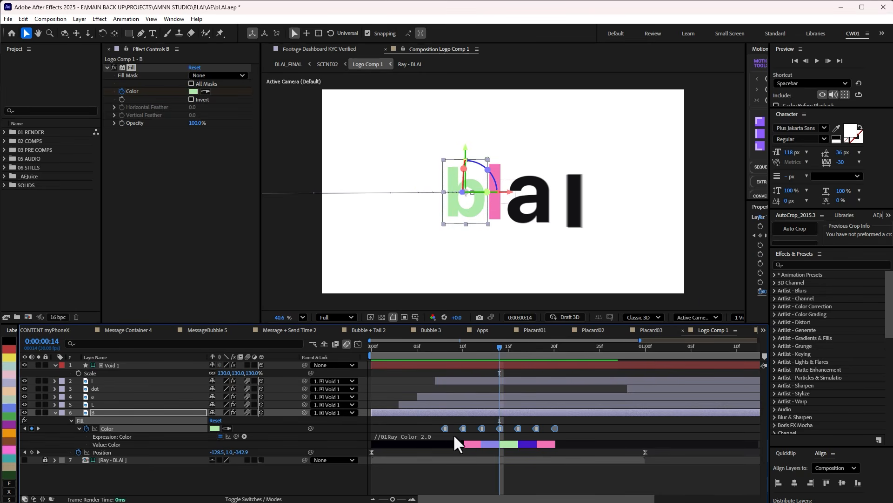
drag(504, 351, 638, 359)
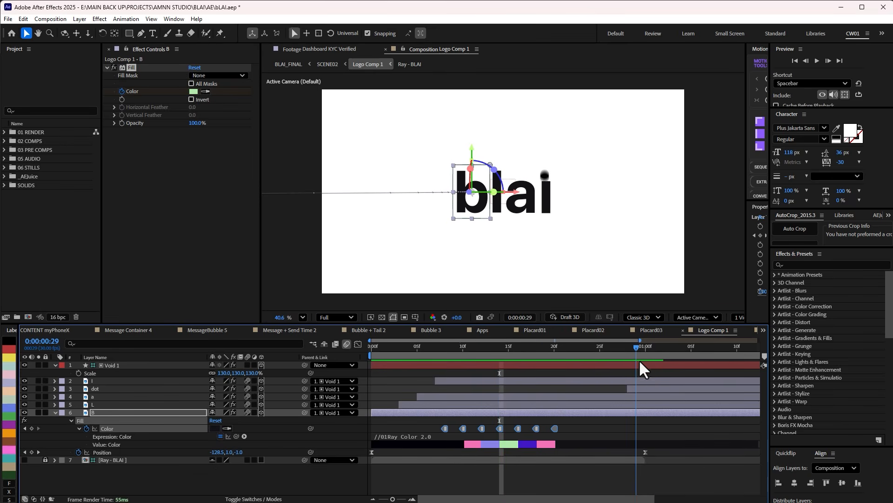
Reveal the dot layer's keyframes, select its Y Position keyframes, and examine their curve in the Graph Editor before returning to the layer view.
click(637, 388)
key(u)
key(minus)
drag(566, 348, 643, 353)
drag(671, 426, 535, 434)
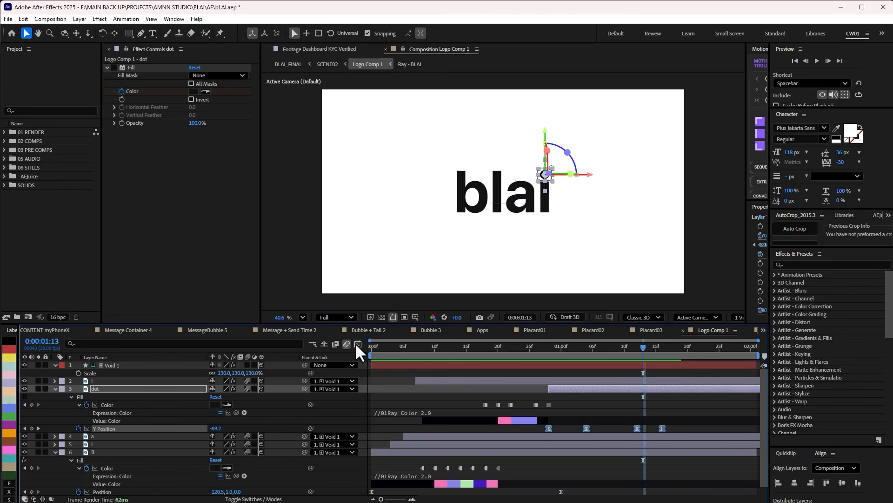
click(358, 344)
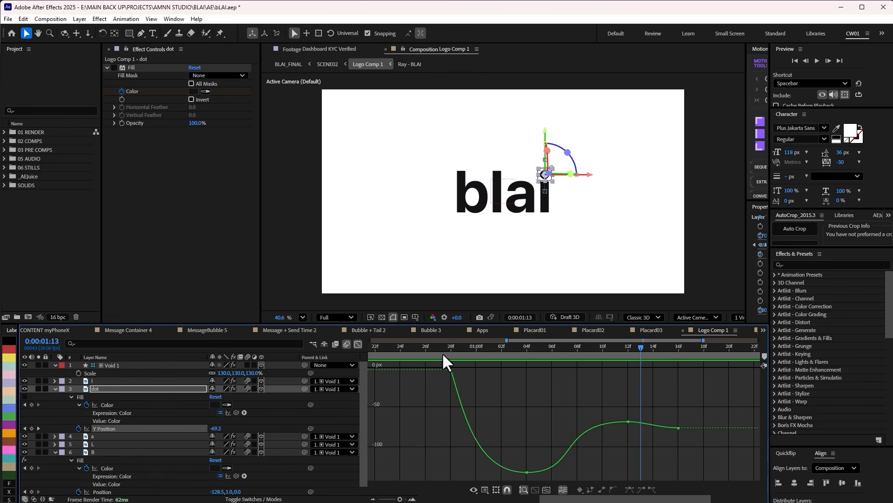
click(358, 344)
Return to the SCENE02 composition and scrub from the full-screen logo to the phone reveal at 0:00:02:08.
key(Tab)
click(468, 403)
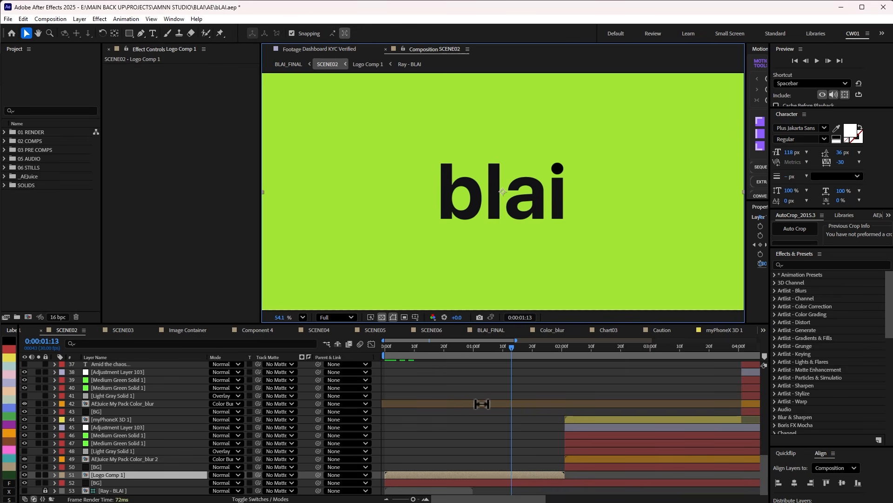
click(533, 353)
drag(533, 353, 583, 365)
click(624, 386)
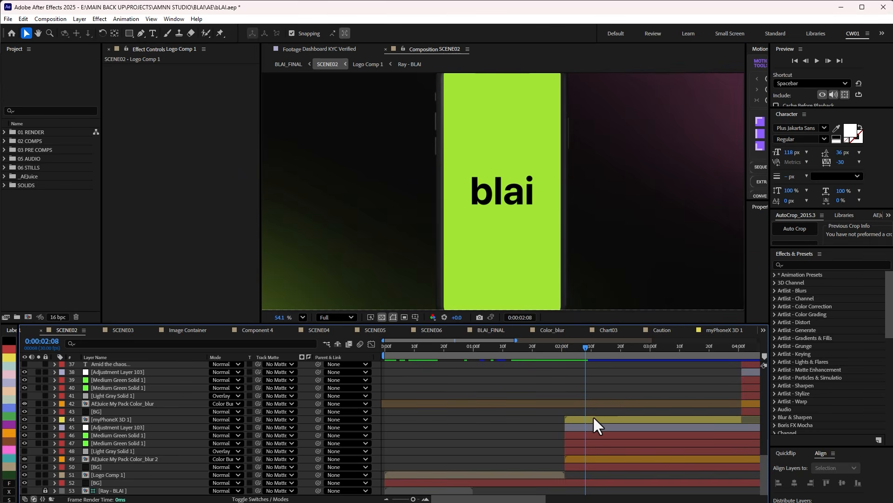
Select the myPhoneX 3D 1 layer, collapse its DEVICE CONTROL effect settings and fit the whole phone in the preview.
click(594, 421)
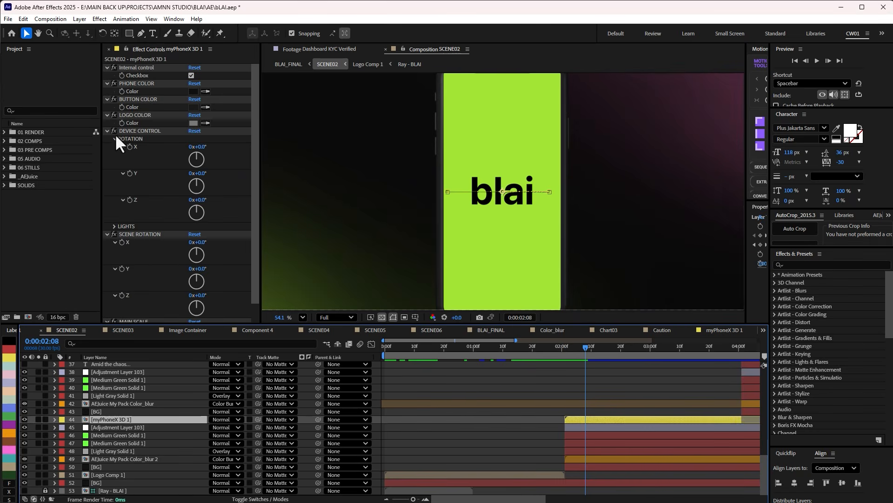
click(108, 131)
click(303, 317)
click(325, 330)
click(510, 395)
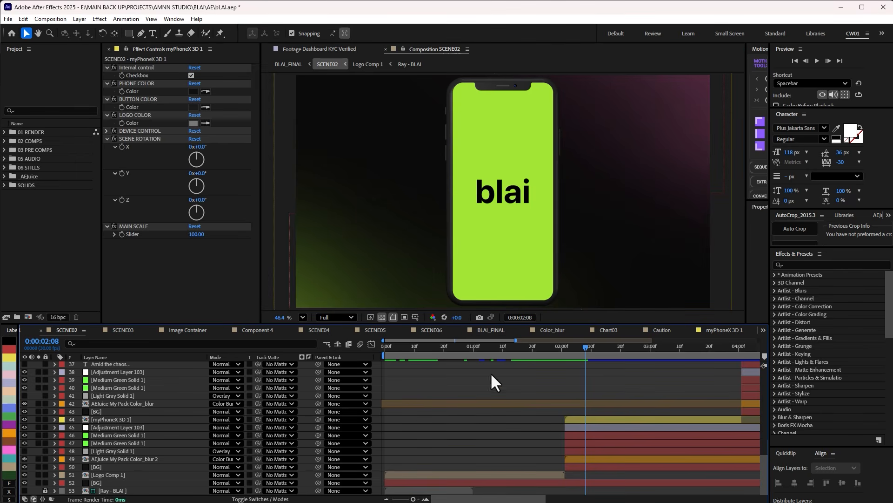
Open the Motion Bro extension, show its 12. Devices category and enlarge the extension window.
click(174, 19)
mouse_move(331, 61)
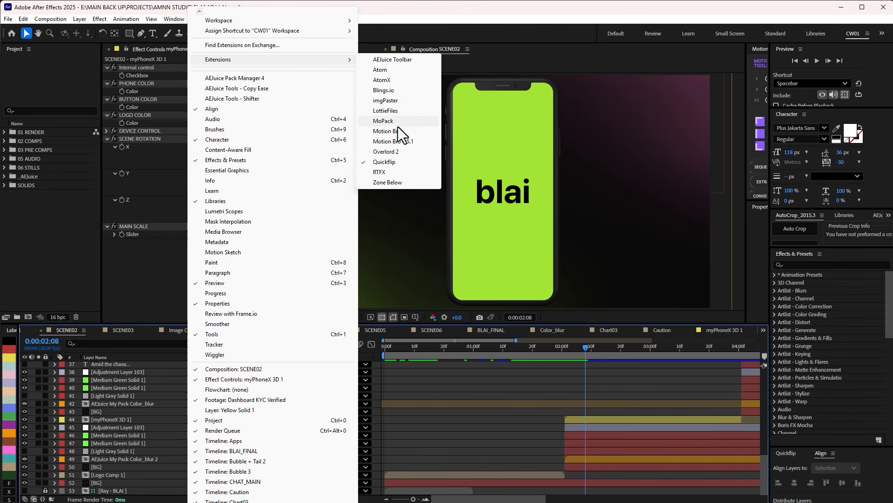
click(396, 141)
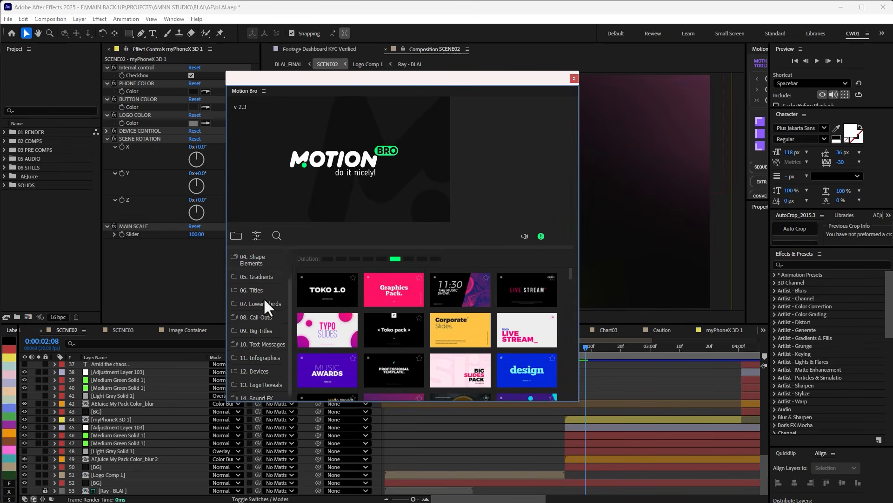
scroll(270, 319, down, 1)
click(266, 368)
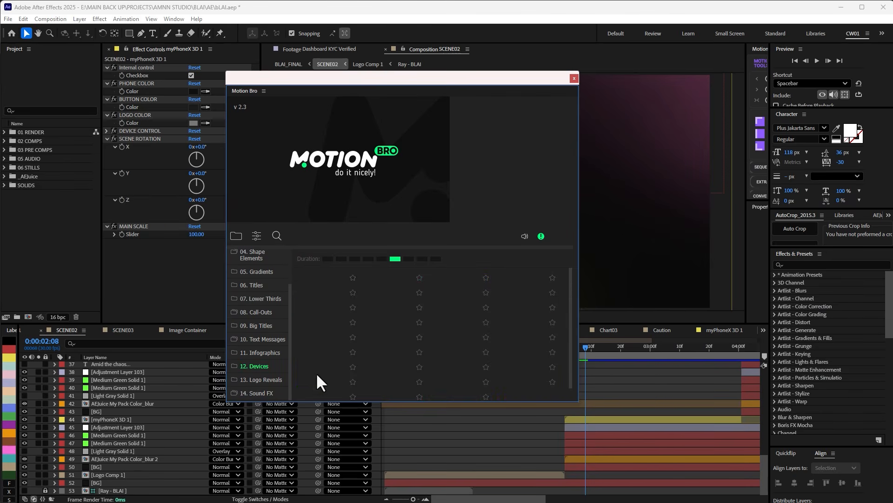
drag(579, 403, 647, 452)
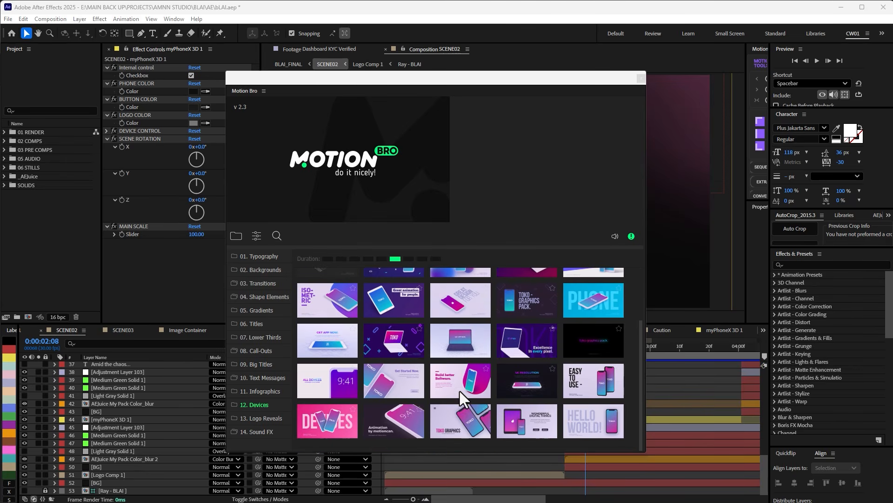
Browse the device mockup presets and preview several of their animations.
mouse_move(442, 392)
scroll(548, 337, up, 2)
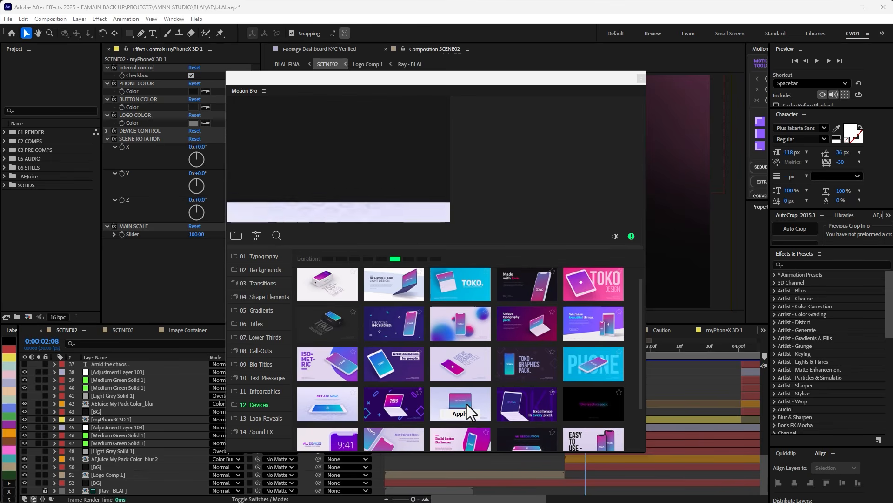
mouse_move(521, 403)
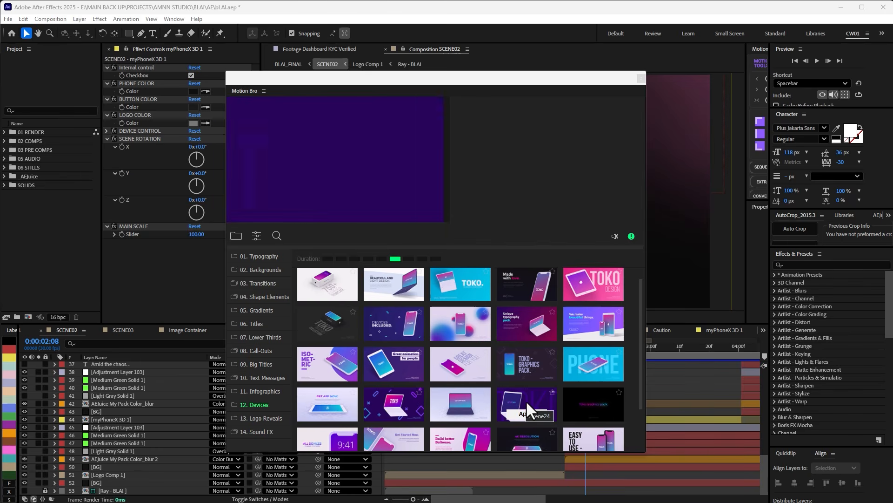
scroll(392, 349, down, 2)
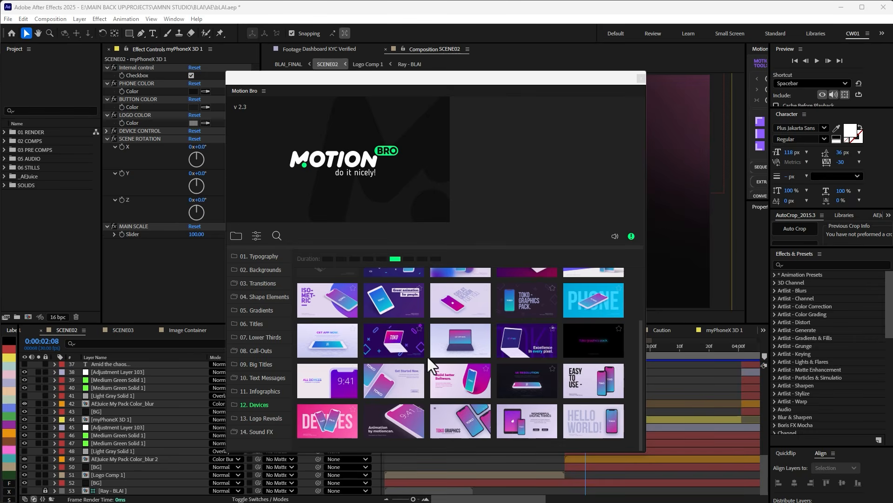
Switch Motion Bro to the +3600 elements pack and open the Rigged Models category under Devices.
click(236, 235)
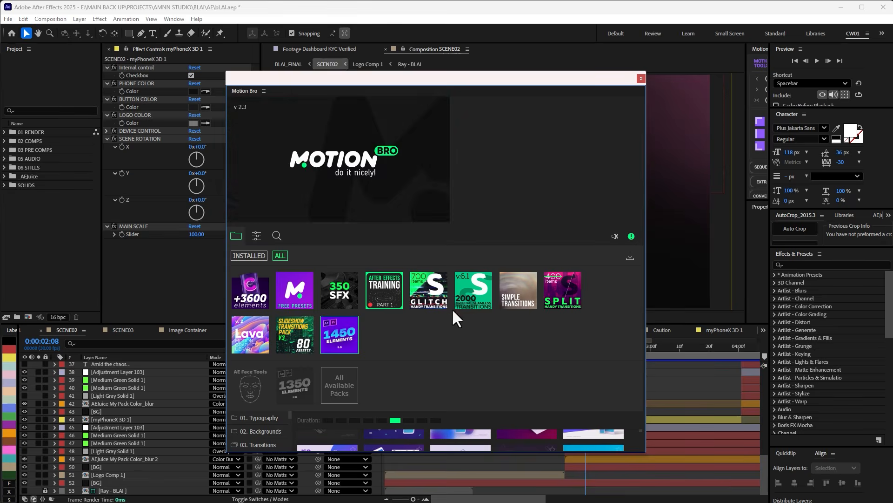
mouse_move(337, 323)
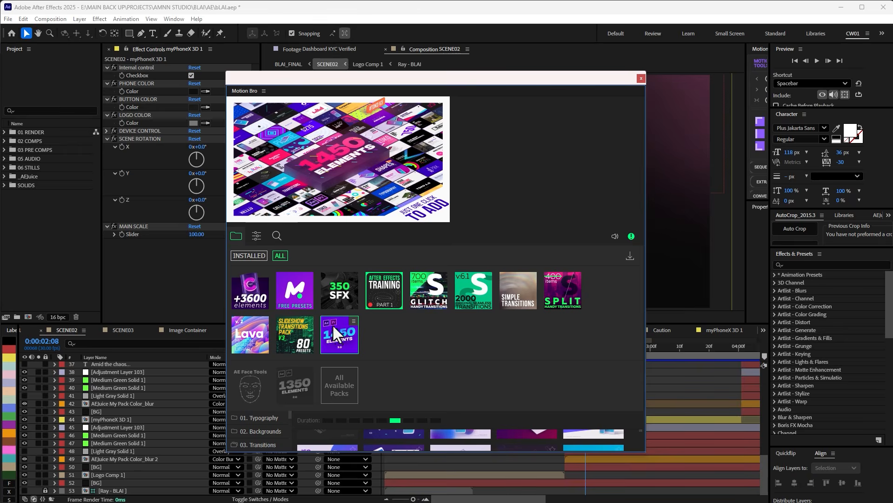
click(233, 235)
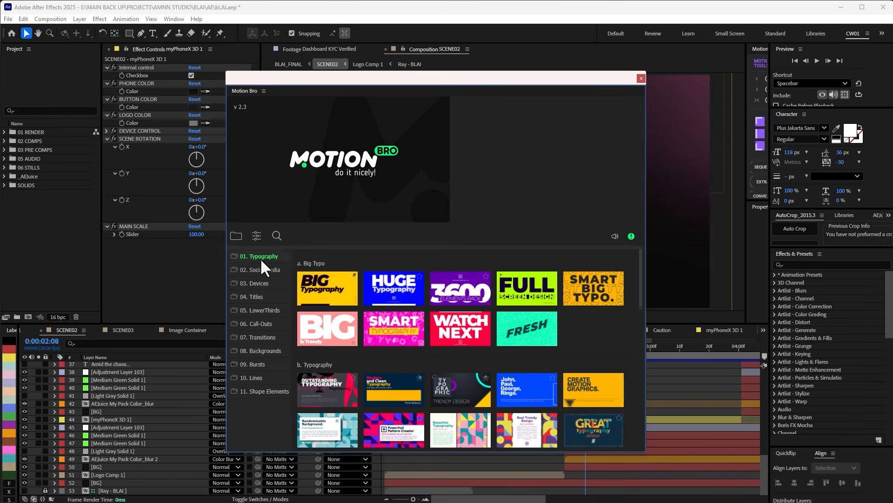
click(255, 283)
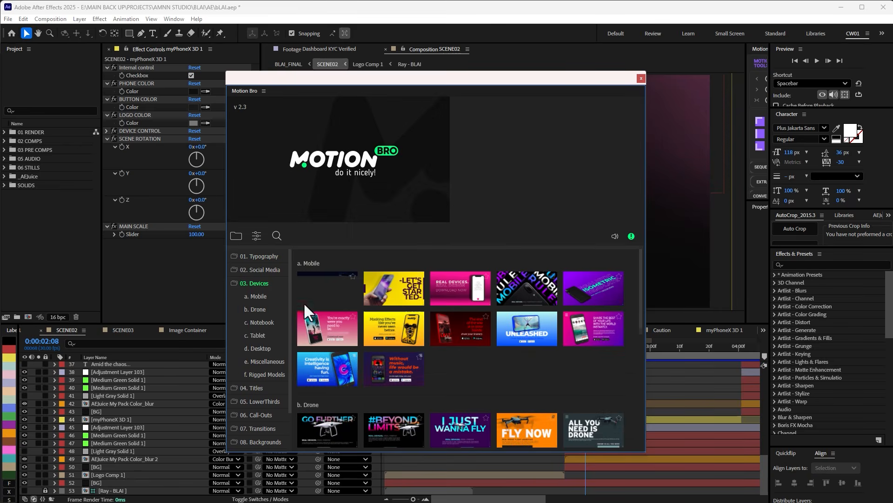
click(268, 361)
scroll(368, 364, down, 3)
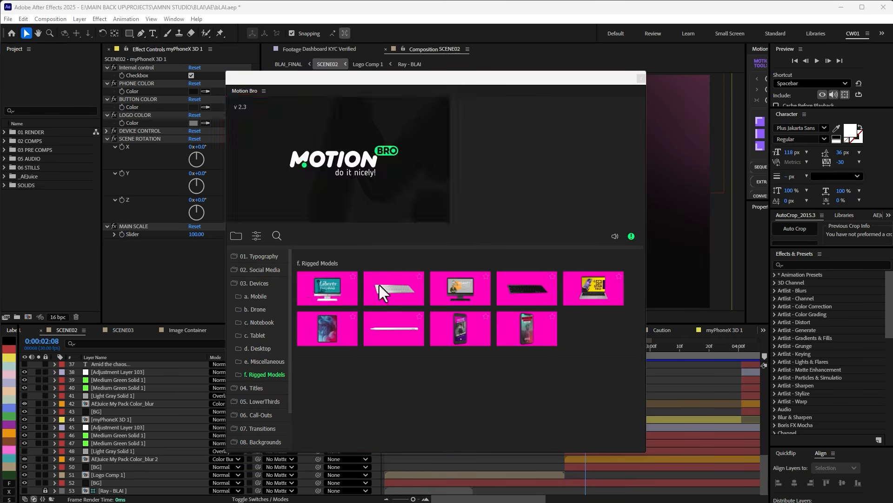
Preview the rigged computer, myBookPro 3D and phone models, and close the Motion Bro window.
mouse_move(440, 285)
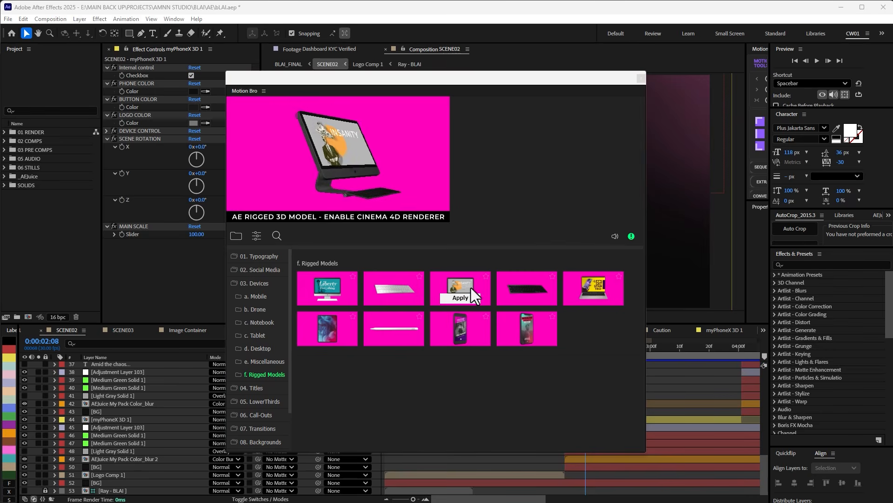
mouse_move(589, 292)
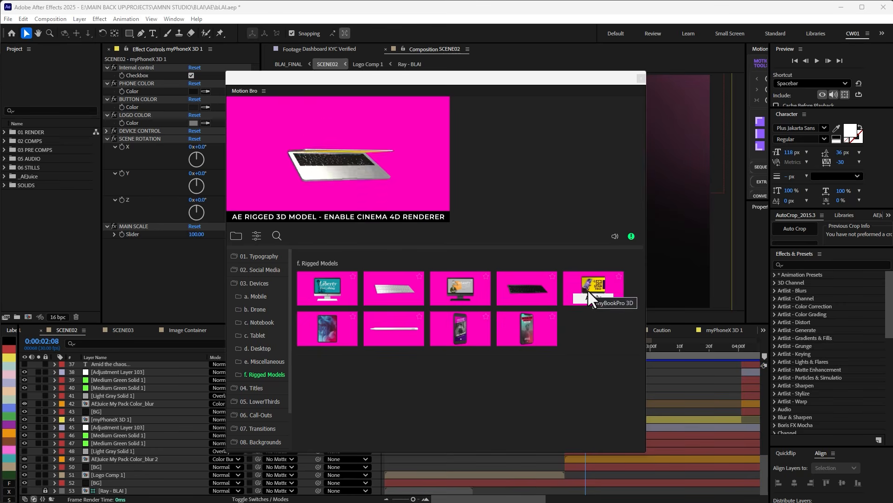
mouse_move(461, 327)
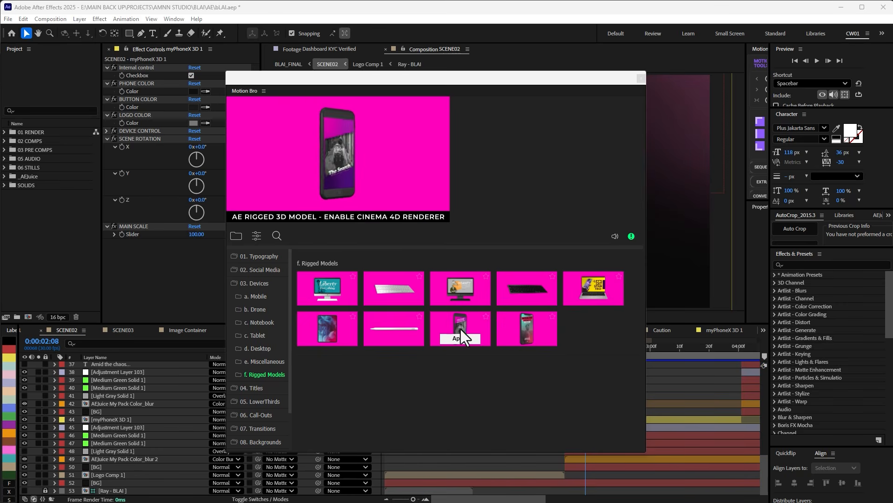
mouse_move(503, 328)
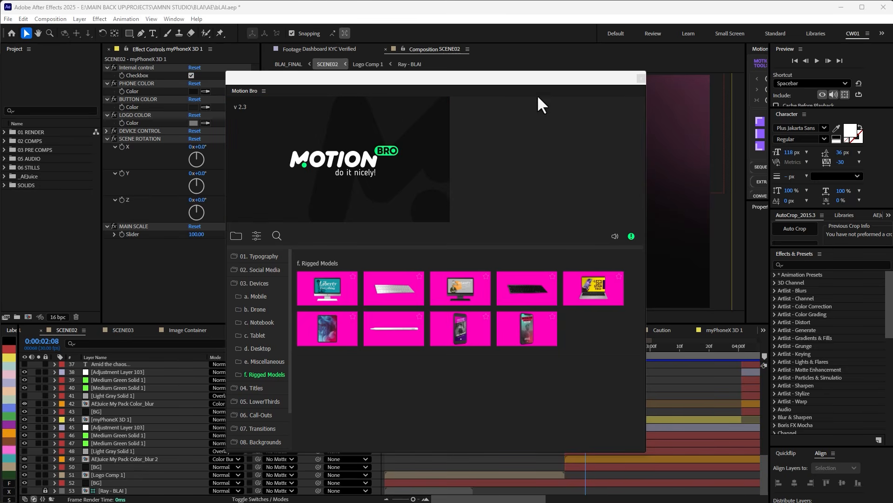
click(640, 78)
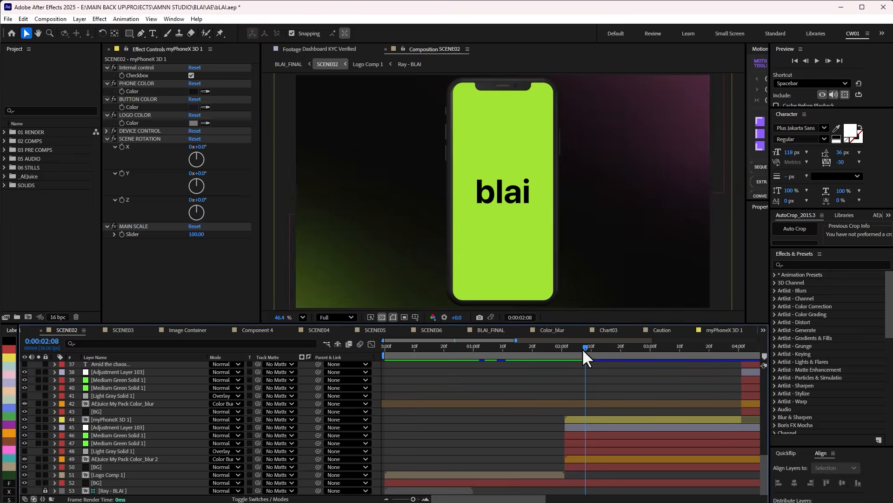
Show SCENE02's full timeline and scrub past the phone section to the Amid text at 0:00:04:25.
drag(582, 348, 700, 343)
drag(511, 501, 559, 501)
drag(541, 347, 664, 367)
scroll(647, 418, down, 4)
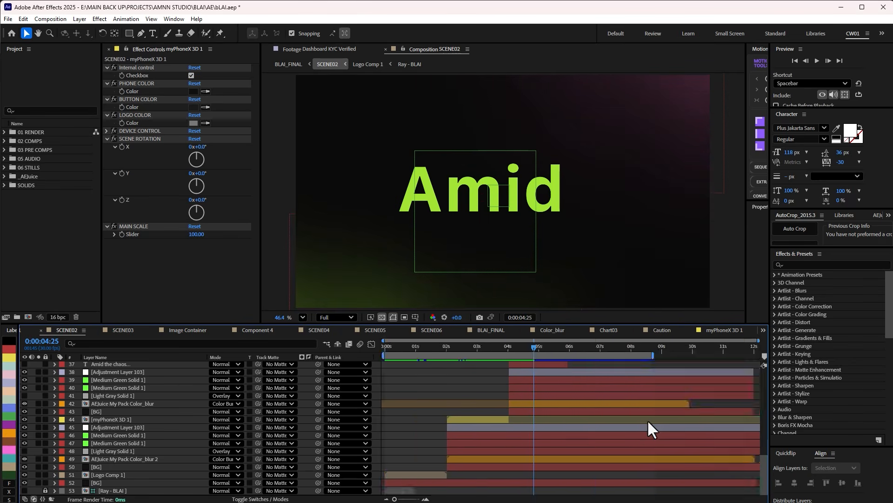
Scrub SCENE02 to the scattered chaos text at 0:00:06:02, select the first chaos... layer, and solo the layer named the.
scroll(540, 354, up, 4)
drag(536, 346, 572, 349)
click(108, 418)
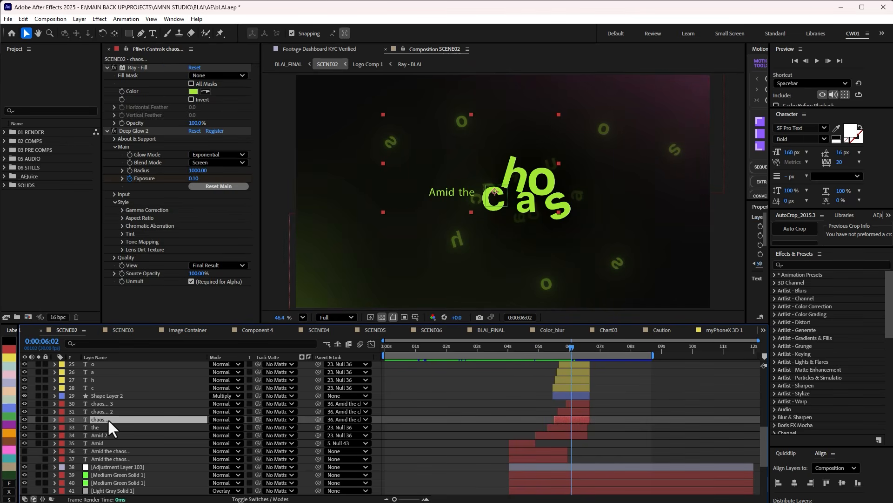
click(38, 427)
scroll(69, 439, up, 2)
scroll(93, 432, down, 1)
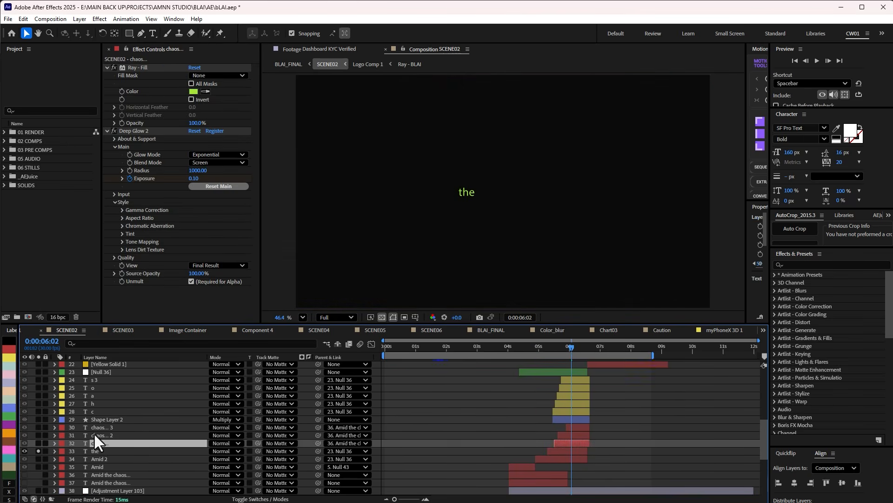
Solo the separate c, h, a, o and s 3 letter layers and scrub through their animation to 0:00:06:01.
drag(38, 412, 38, 380)
click(542, 347)
drag(542, 348, 571, 356)
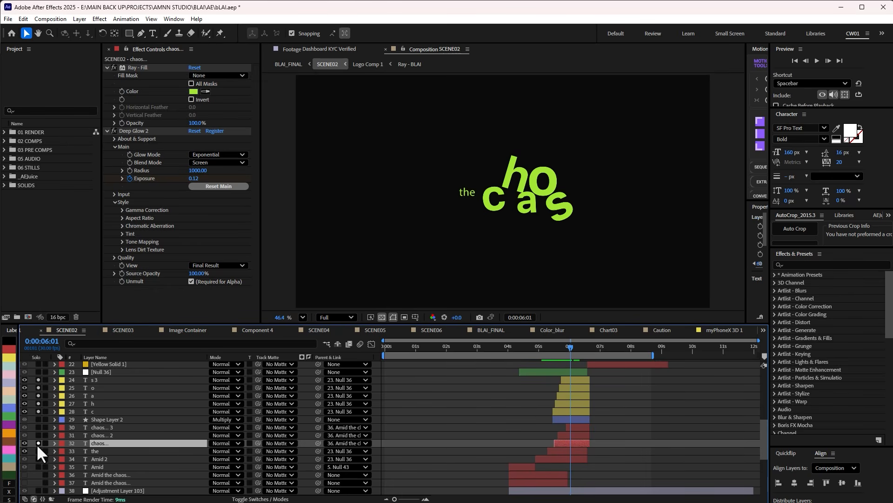
Solo the chaos..., chaos... 2 and chaos... 3 layers as well and scrub their scattered letters, stopping at 0:00:06:00.
click(37, 443)
click(39, 434)
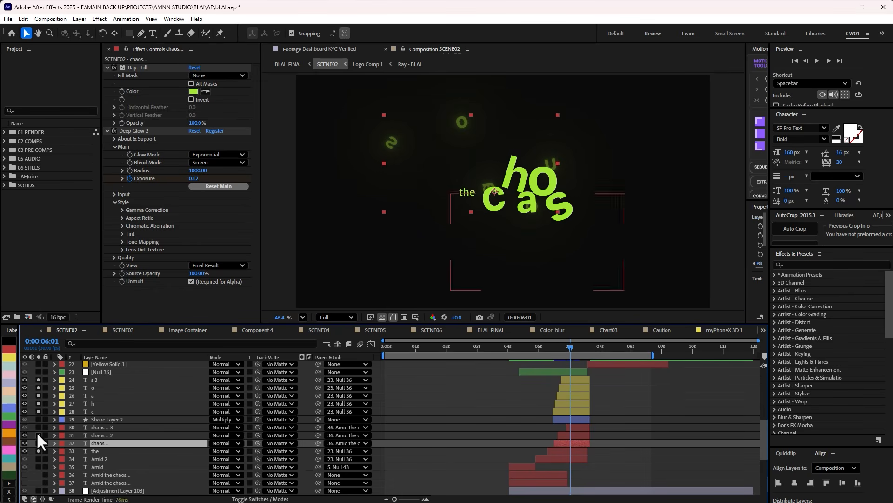
click(38, 427)
click(38, 411)
click(40, 418)
mouse_move(571, 346)
mouse_down()
mouse_move(533, 354)
mouse_move(589, 358)
mouse_move(571, 356)
mouse_up()
click(609, 392)
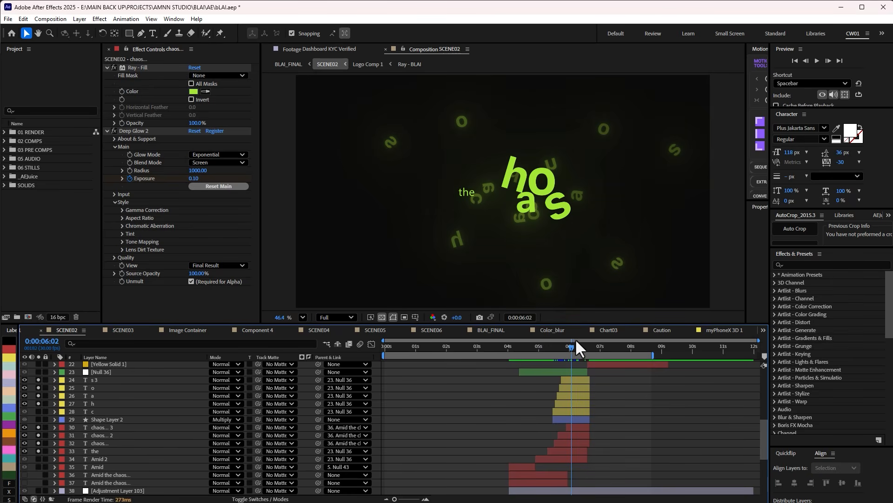
click(568, 348)
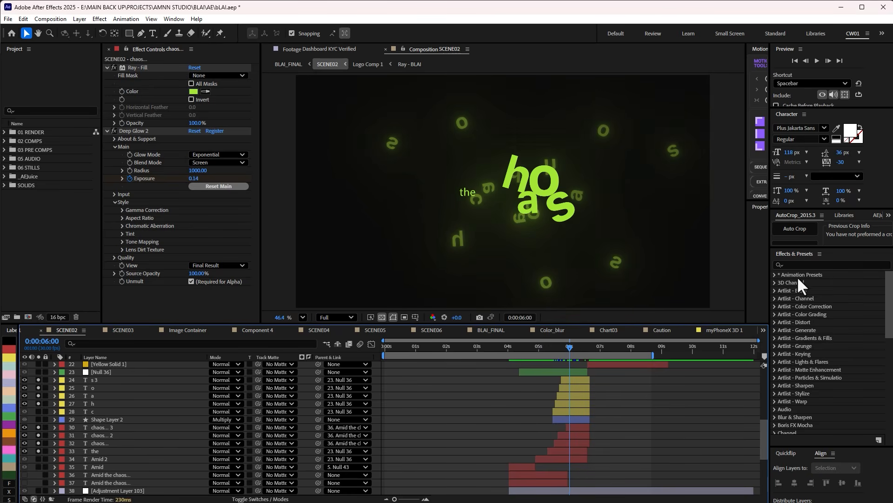
Browse the text animation presets to the Miscellaneous folder and highlight the Explode Out preset.
click(775, 274)
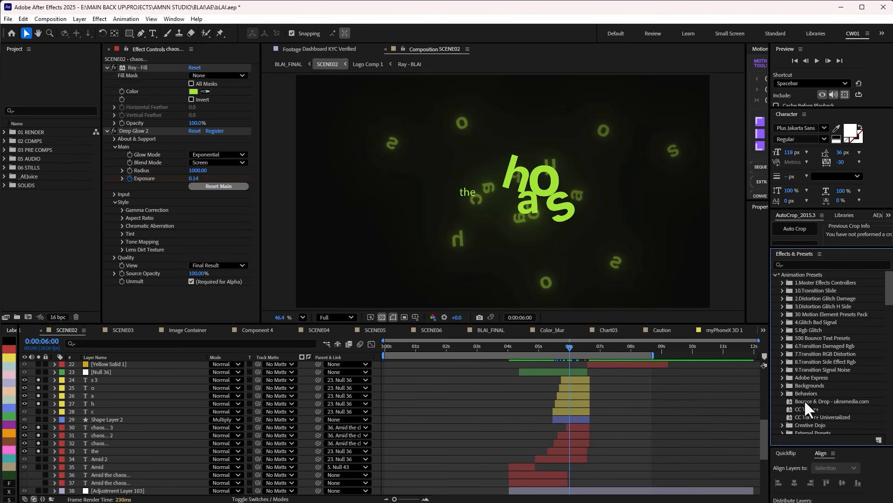
scroll(792, 407, down, 5)
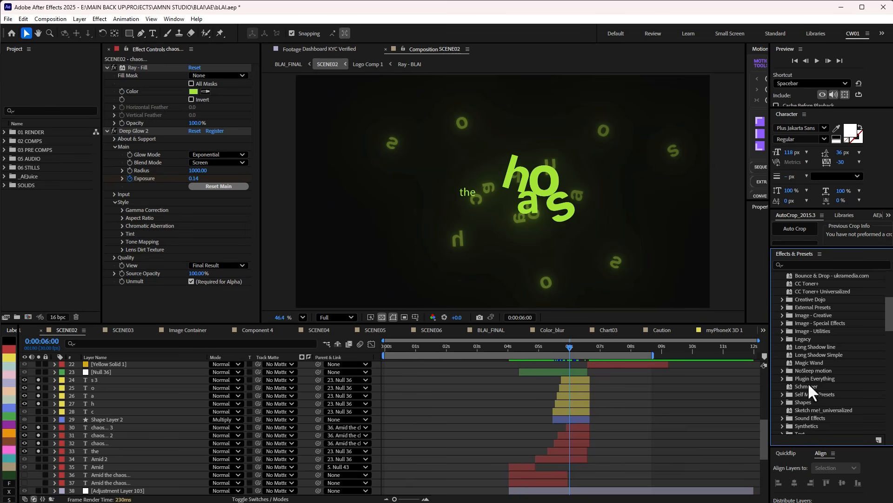
scroll(807, 381, down, 6)
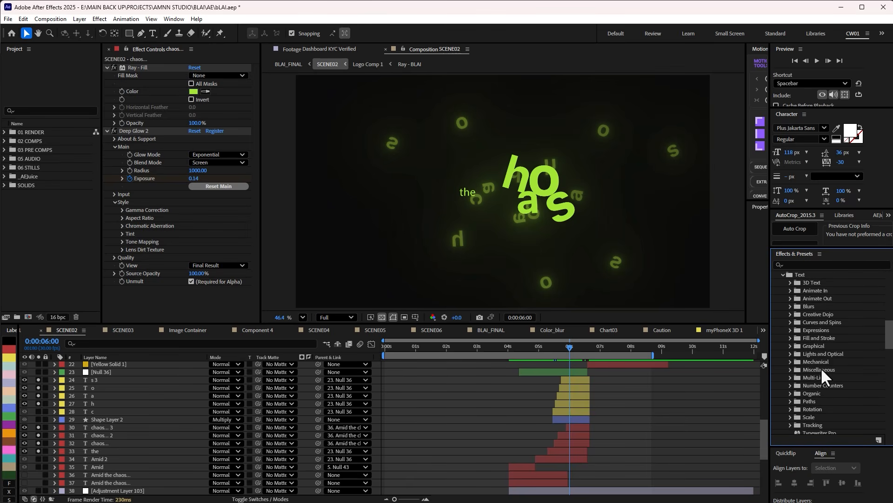
scroll(787, 360, down, 3)
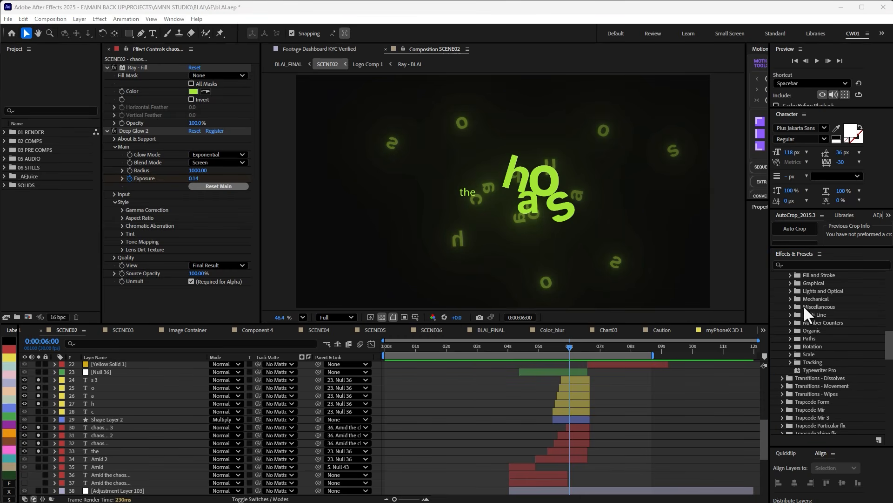
click(791, 307)
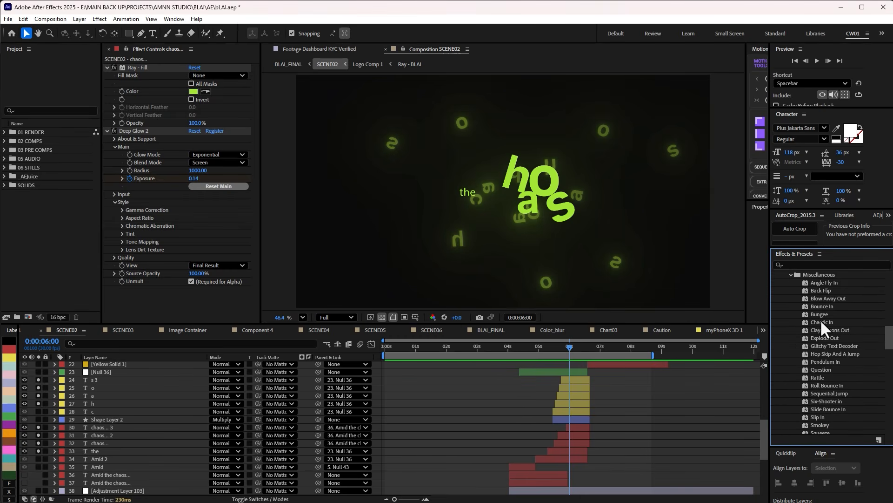
click(825, 336)
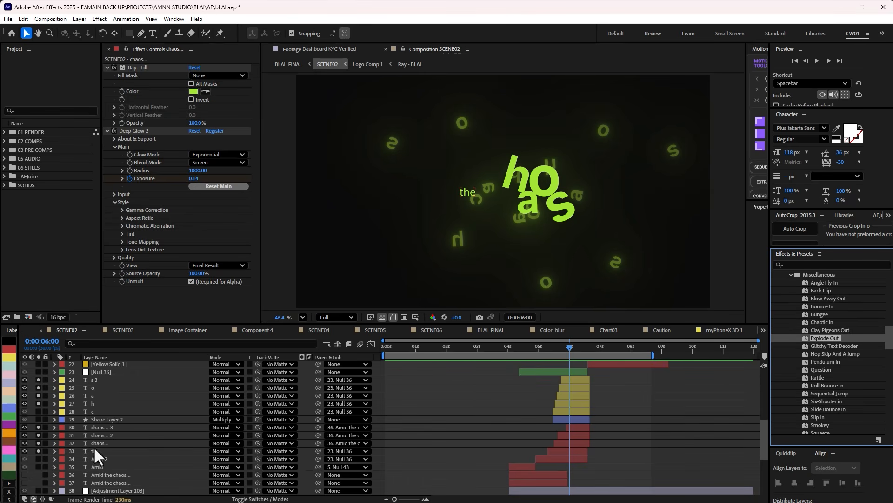
Unsolo the single-letter layers, then inspect the three chaos layers and the animated Deep Glow 2 effect by scrubbing around 0:00:05:28.
drag(39, 379, 39, 412)
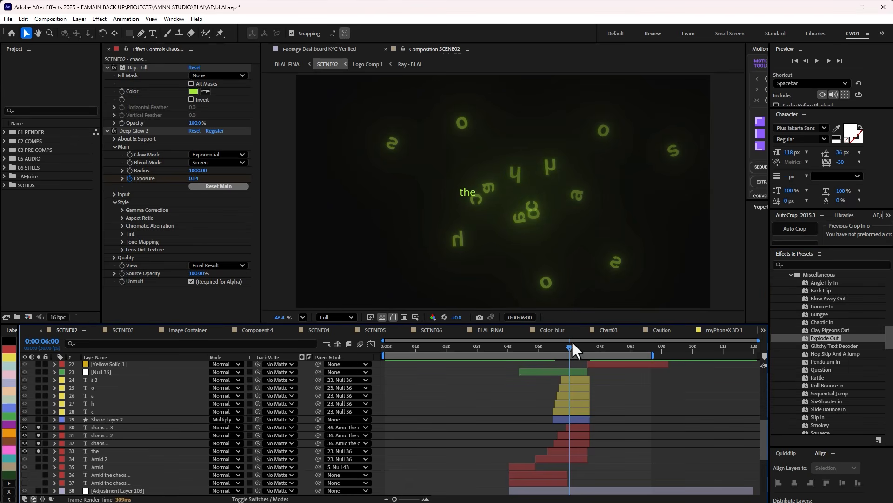
mouse_move(563, 345)
mouse_down()
mouse_move(537, 350)
mouse_move(581, 348)
mouse_move(534, 356)
mouse_move(581, 356)
mouse_move(567, 358)
mouse_up()
click(97, 443)
click(101, 435)
click(104, 427)
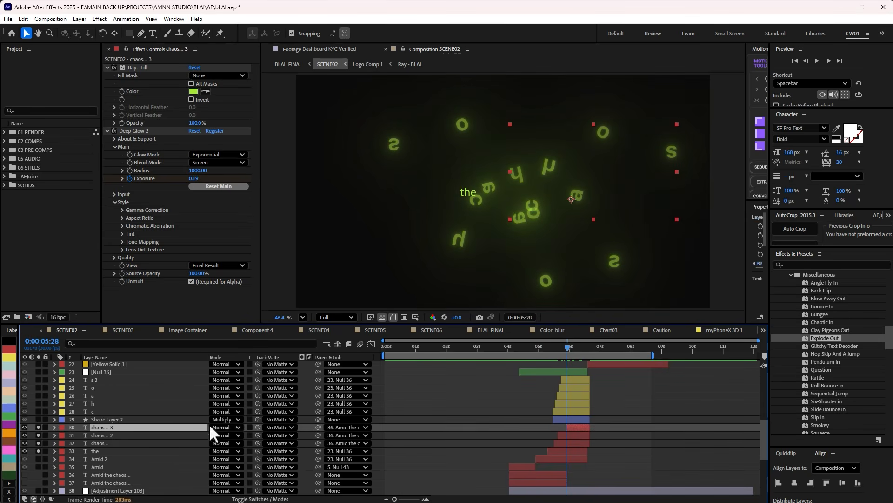
mouse_move(566, 350)
mouse_down()
mouse_move(552, 346)
mouse_move(575, 348)
mouse_up()
click(144, 131)
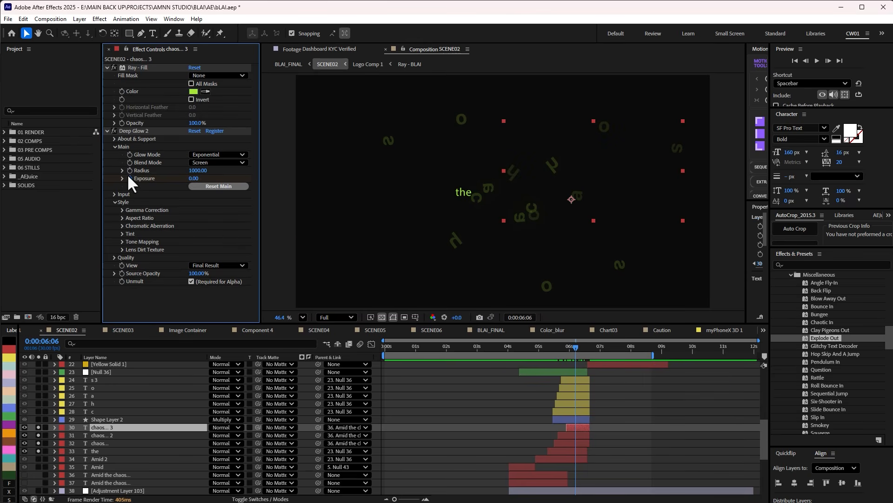
mouse_move(581, 347)
mouse_down()
mouse_move(531, 354)
mouse_move(567, 351)
mouse_up()
Solo the layers from Amid 2 up to s 3 and play the text animation from 0:00:04:06.
click(37, 426)
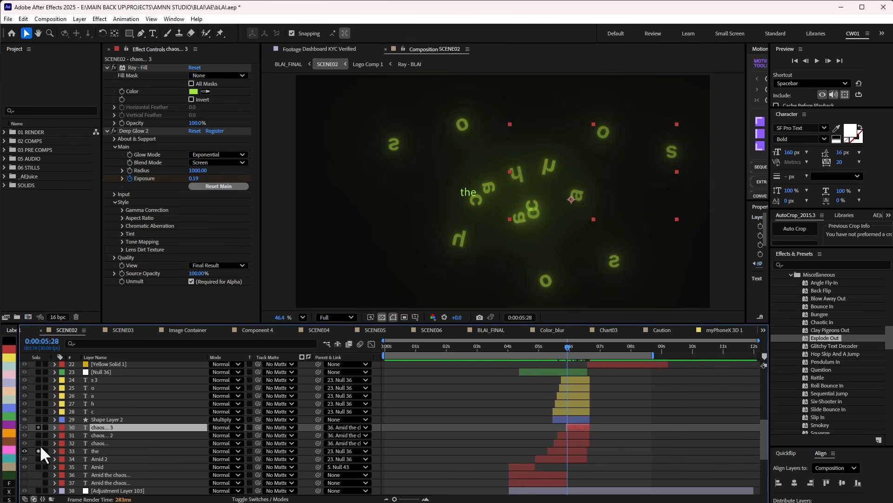
click(38, 451)
drag(37, 460, 36, 435)
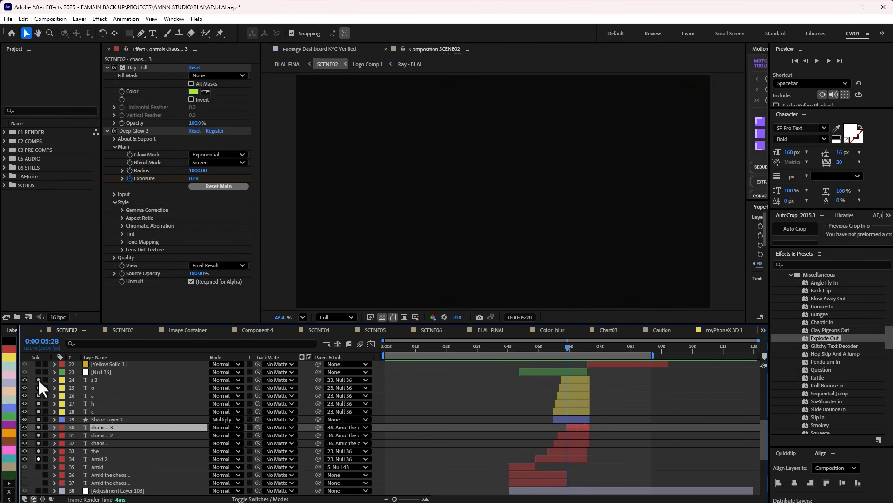
drag(530, 347, 513, 352)
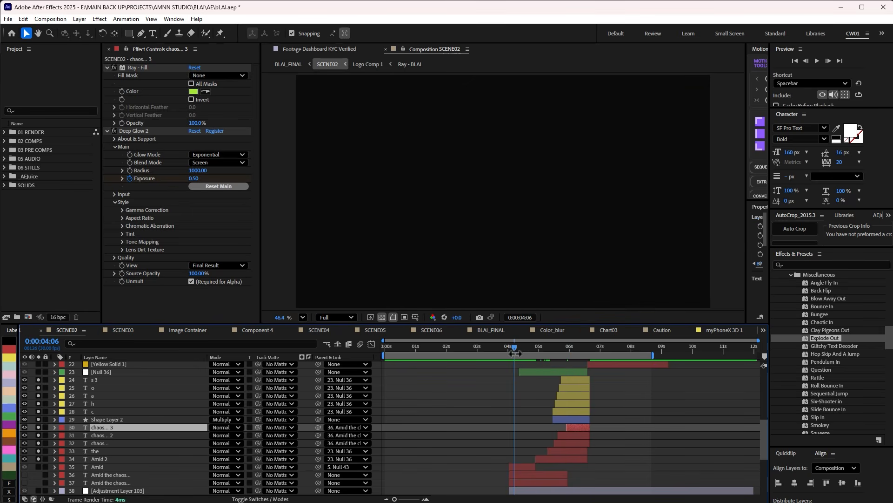
key(space)
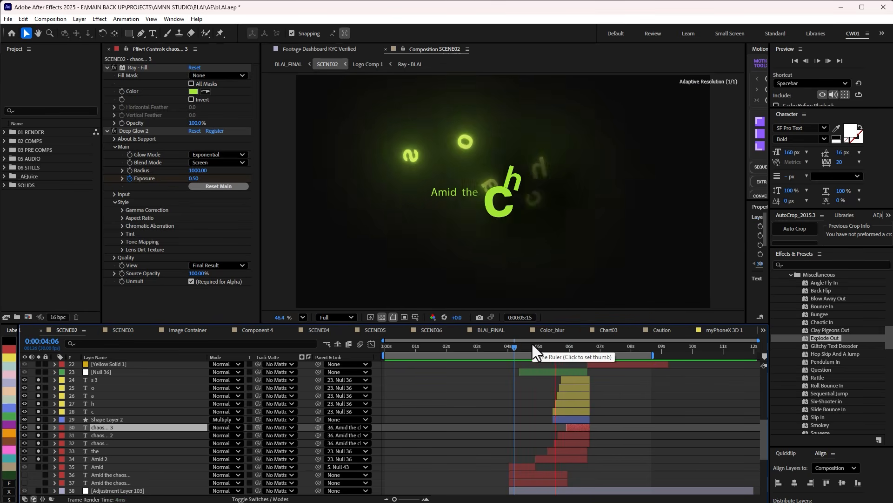
key(space)
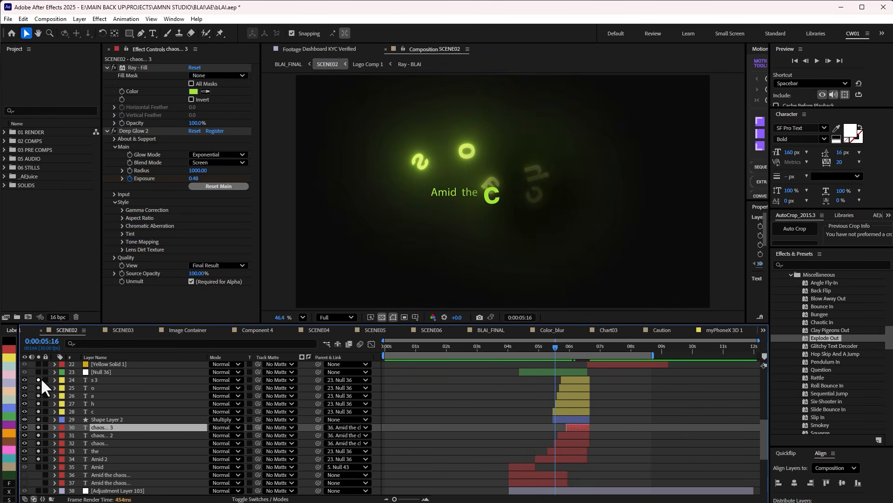
Turn off all layer solos, select Null 36, and move on to the clarity exists section at 0:00:07:19.
drag(38, 380, 49, 450)
drag(557, 347, 619, 359)
click(571, 370)
scroll(572, 370, up, 2)
scroll(613, 411, up, 6)
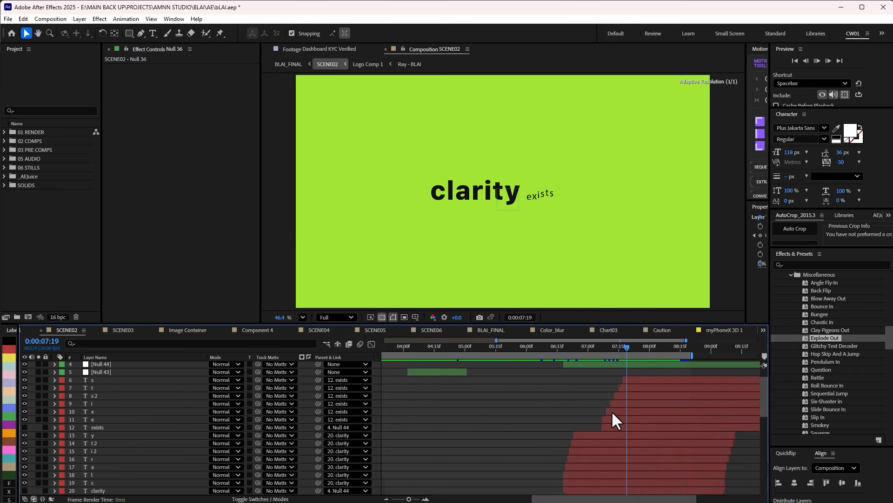
scroll(611, 410, up, 2)
Examine the staggered clarity and exists letter layers by scrubbing between 0:00:06:21 and 0:00:07:11.
scroll(539, 398, down, 2)
click(532, 349)
drag(532, 349, 528, 350)
scroll(111, 446, down, 3)
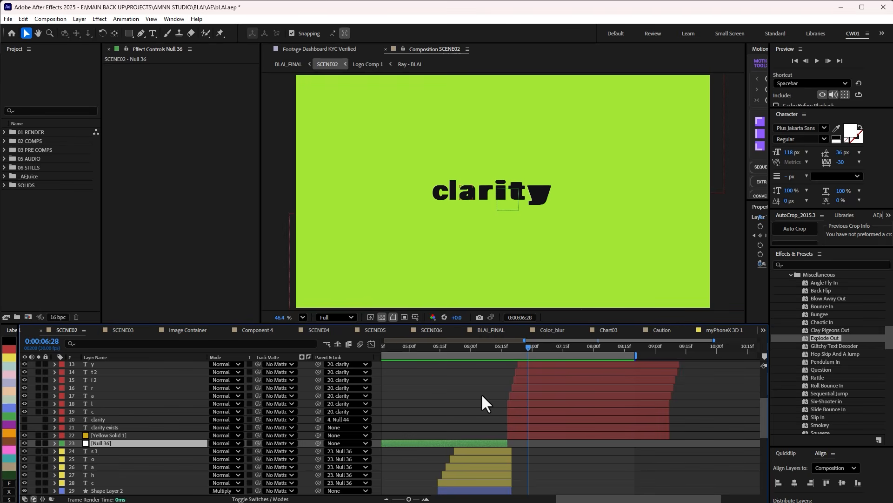
mouse_move(517, 349)
mouse_down()
mouse_move(510, 356)
mouse_move(537, 353)
mouse_move(514, 350)
mouse_up()
scroll(527, 367, up, 2)
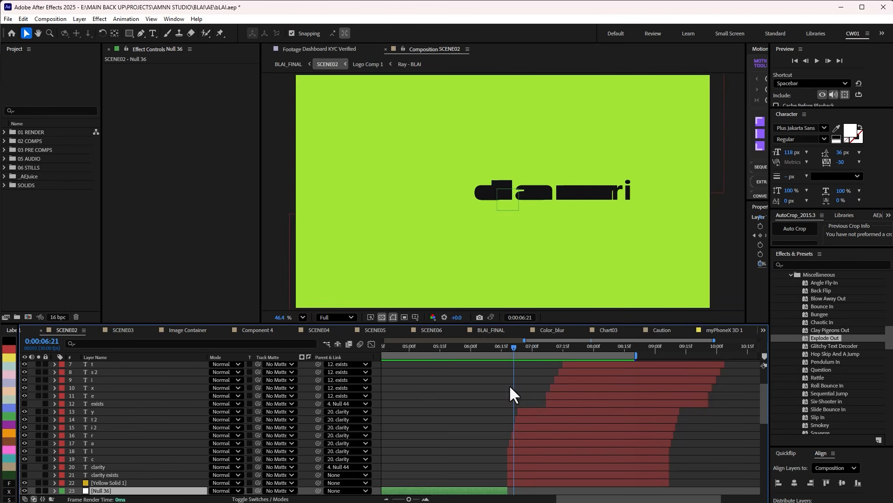
drag(511, 347, 555, 349)
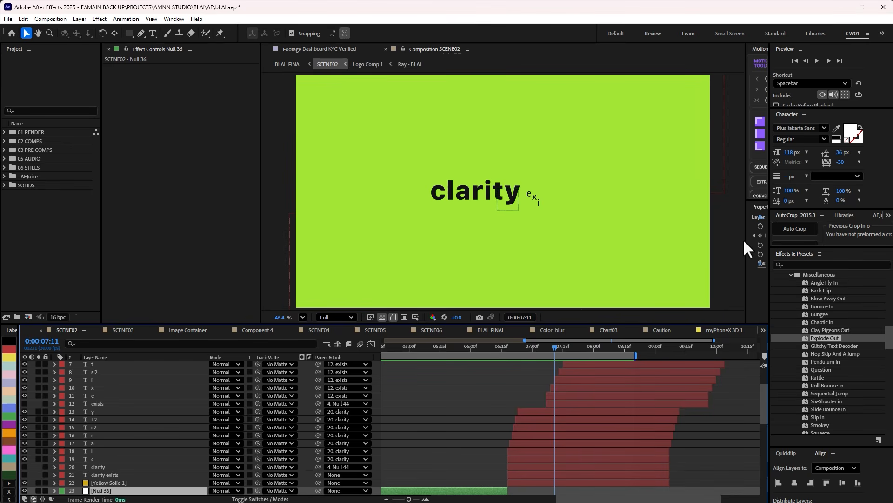
Widen the Motion Tools area, open TextExploder to view its Split into options with Characters selected, and close it.
drag(747, 240, 677, 241)
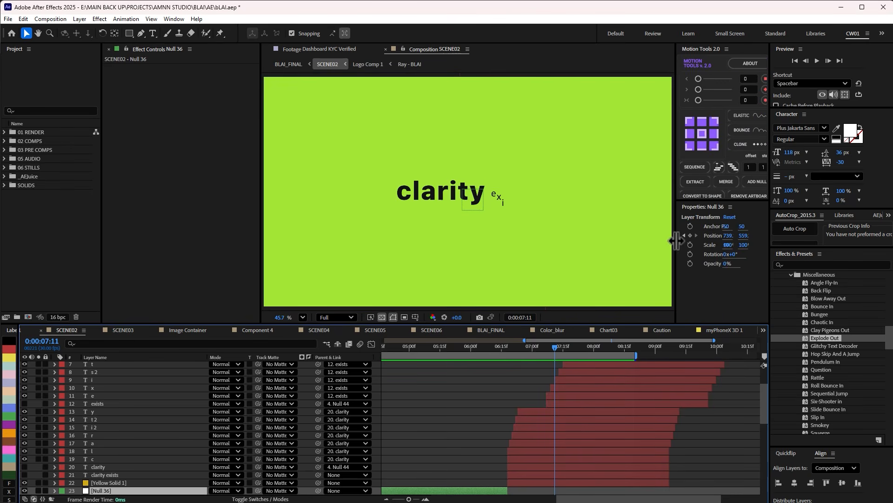
drag(256, 181, 177, 181)
click(174, 19)
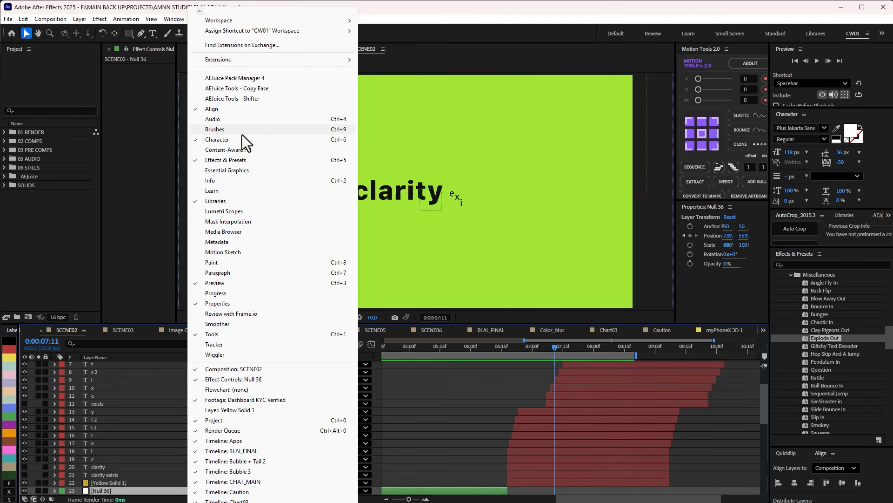
key(t)
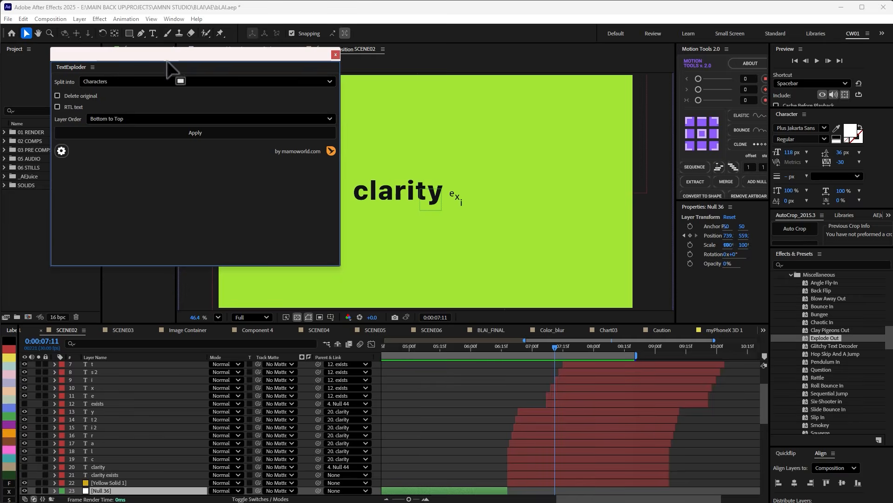
drag(174, 54, 371, 180)
drag(536, 227, 471, 227)
click(301, 206)
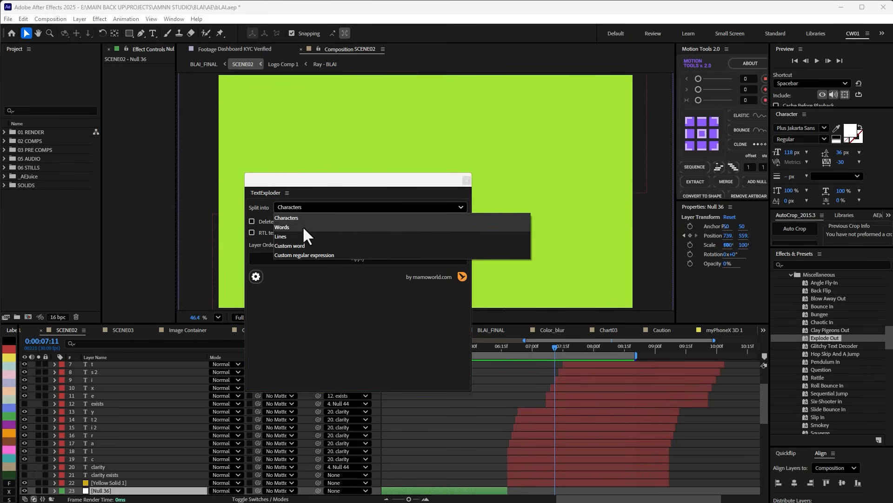
click(330, 180)
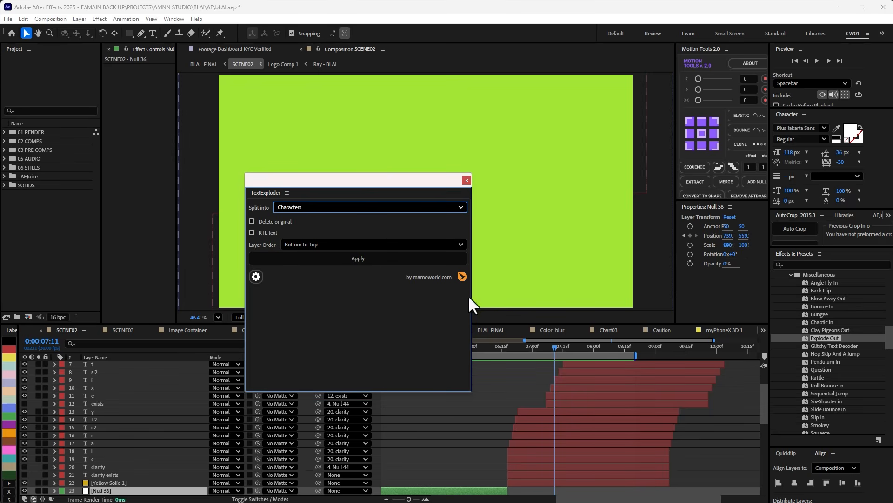
mouse_move(364, 181)
mouse_down()
mouse_move(454, 149)
mouse_move(375, 190)
mouse_up()
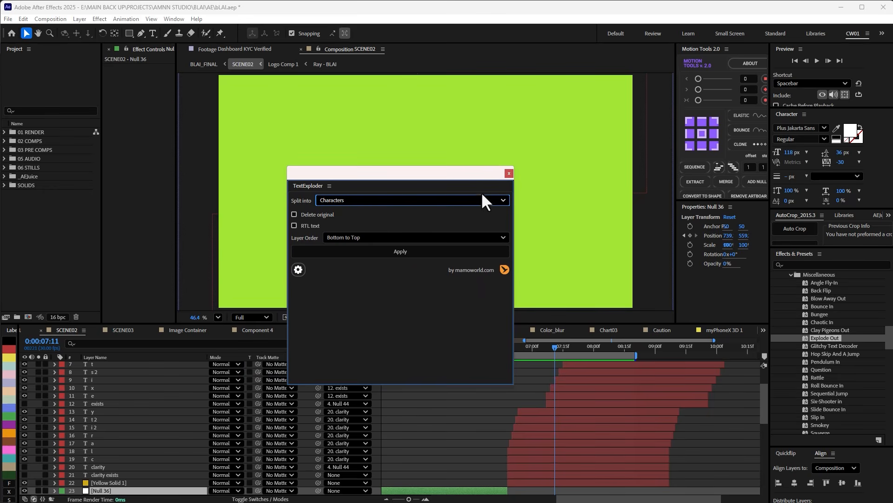
click(508, 173)
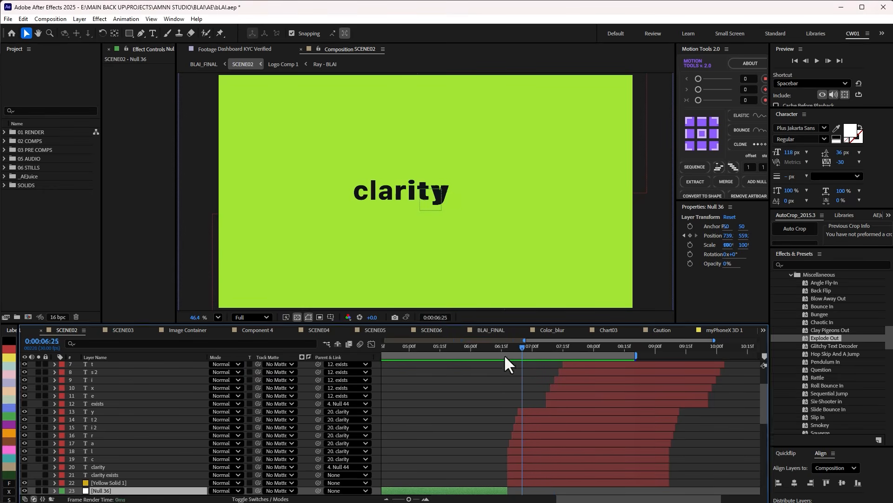
Scrub the clarity exists letter animation, stop at 0:00:06:22, and select the Yellow Solid 1 background layer.
click(505, 354)
drag(509, 358, 569, 354)
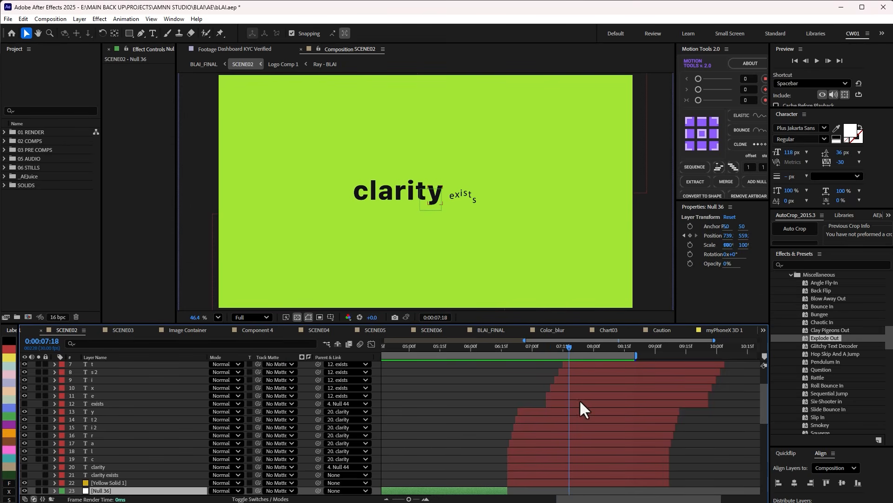
scroll(539, 440, down, 3)
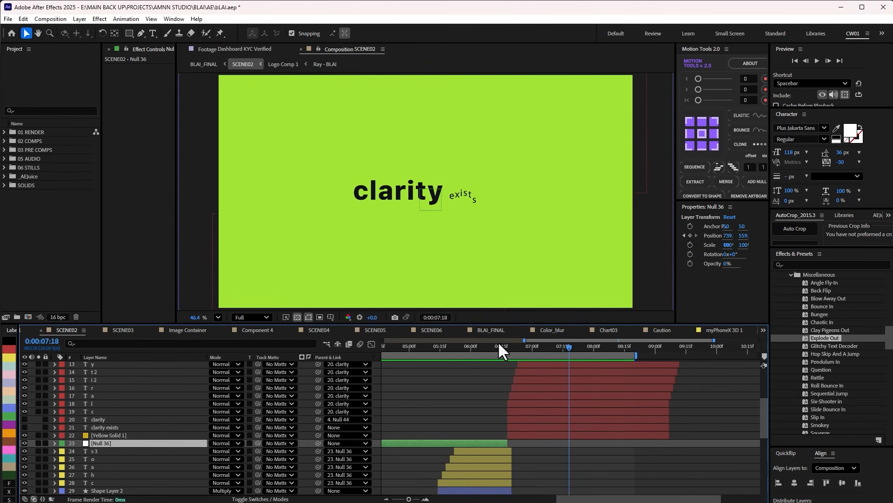
click(506, 347)
mouse_move(510, 346)
mouse_down()
mouse_move(548, 345)
mouse_move(515, 358)
mouse_up()
click(524, 435)
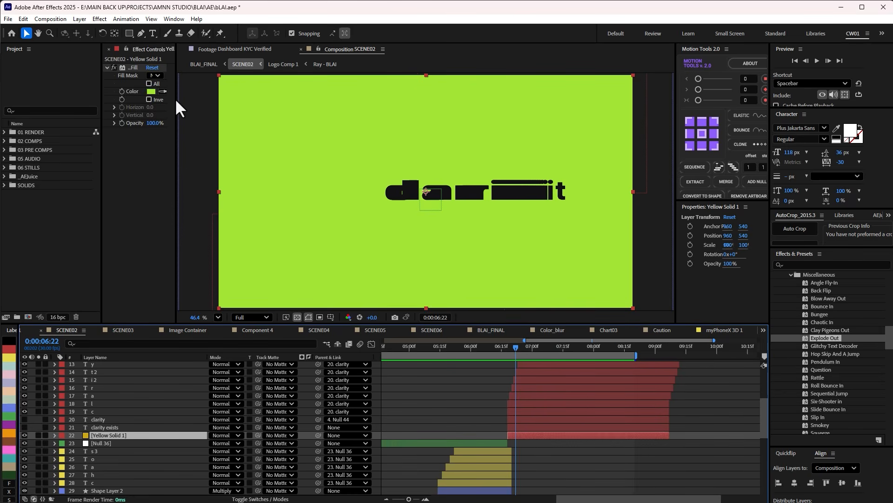
Widen the effect settings area and inspect the Cartoon Moblur effect on the c letter layer of clarity.
drag(177, 111, 277, 112)
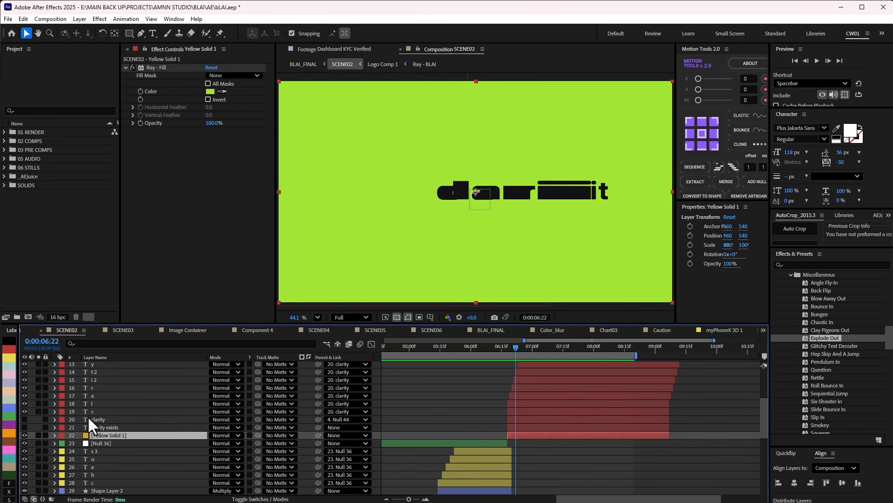
click(93, 412)
click(172, 133)
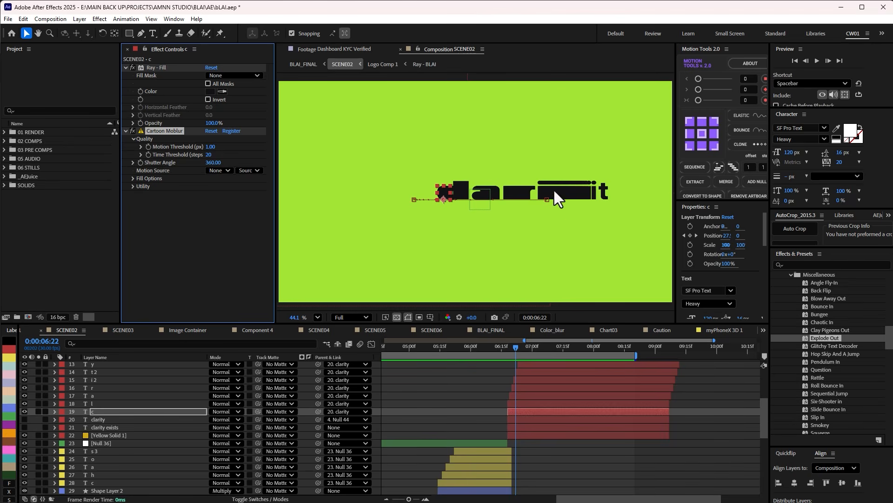
Reveal the Position keyframes of the final s letter in exists and scrub its elastic motion to 0:00:07:20.
drag(515, 348, 599, 348)
scroll(590, 362, up, 4)
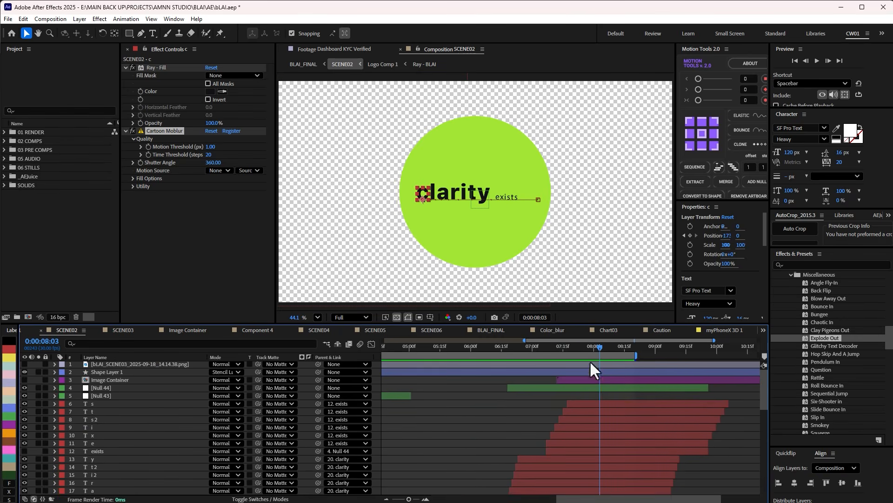
click(577, 404)
key(p)
drag(567, 347, 574, 346)
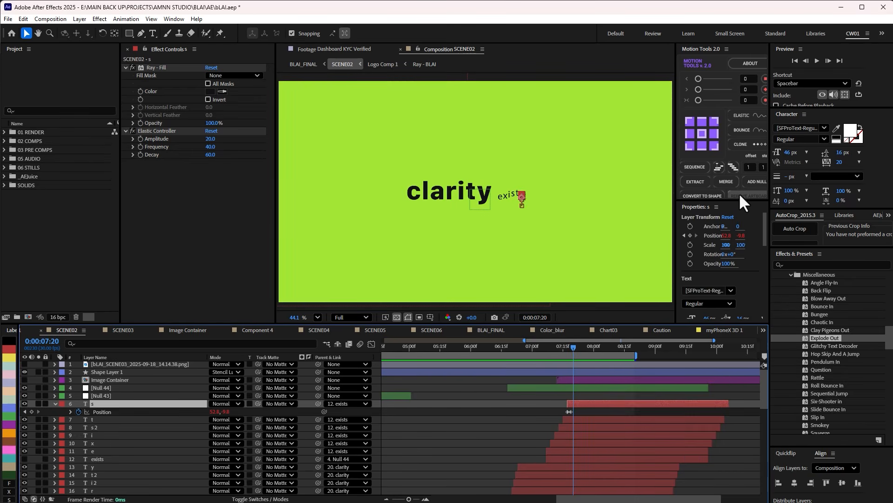
Widen the Motion Tools area to show the full Elastic option and scrub the final s letter's motion, stopping at 0:00:07:18.
drag(675, 200, 627, 205)
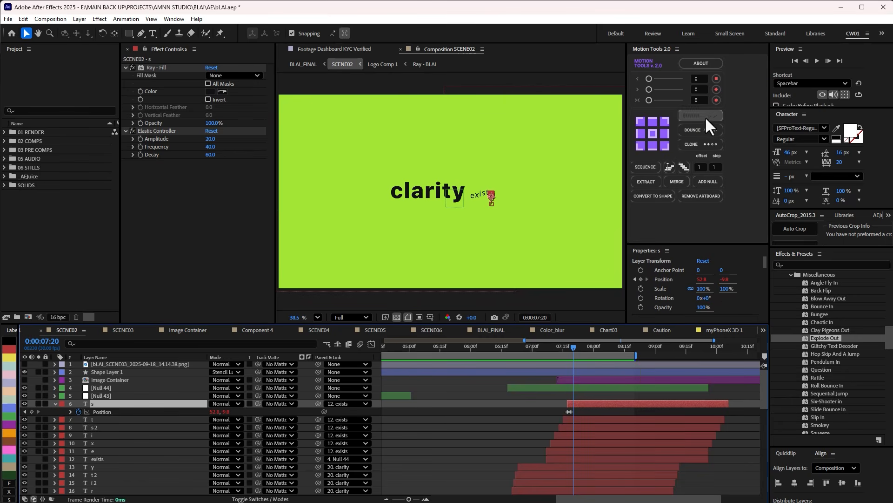
scroll(572, 409, up, 4)
click(610, 347)
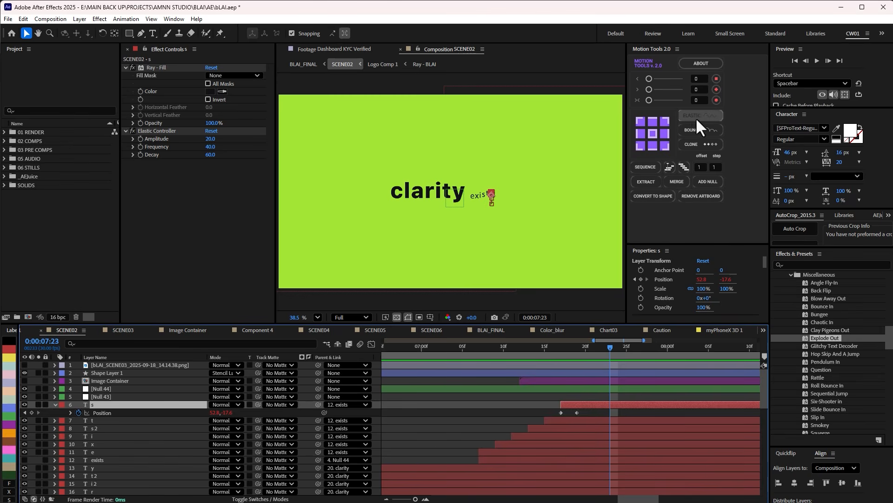
drag(573, 347, 602, 347)
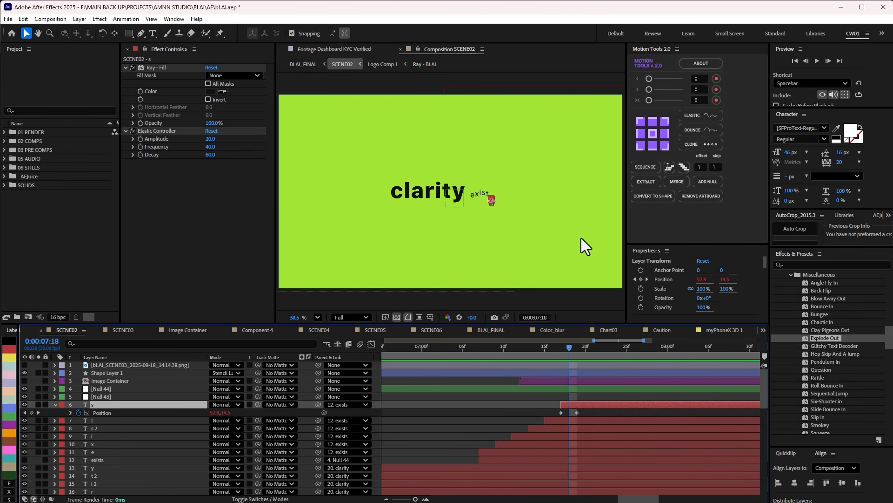
Move to 0:00:07:28 and look through the SCENE02 layers below the letters down to the Medium Green Solid 1 backgrounds.
scroll(495, 411, down, 5)
drag(557, 345, 568, 413)
scroll(569, 412, down, 5)
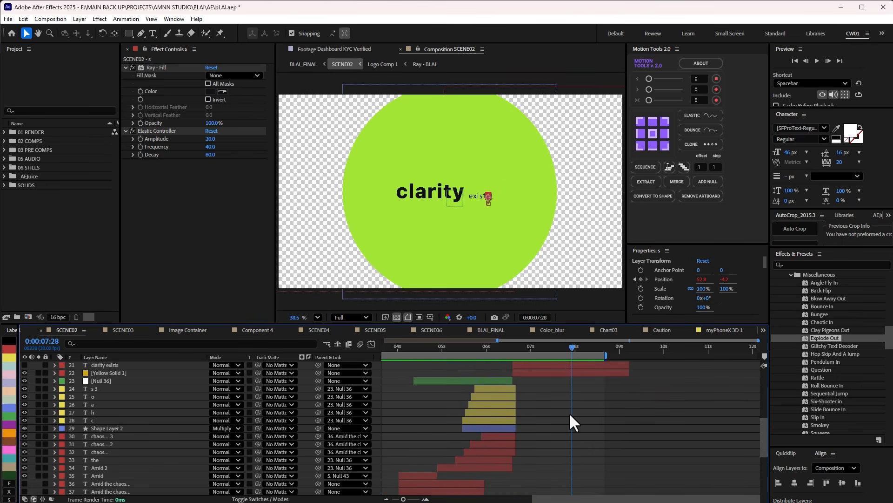
scroll(568, 418, down, 5)
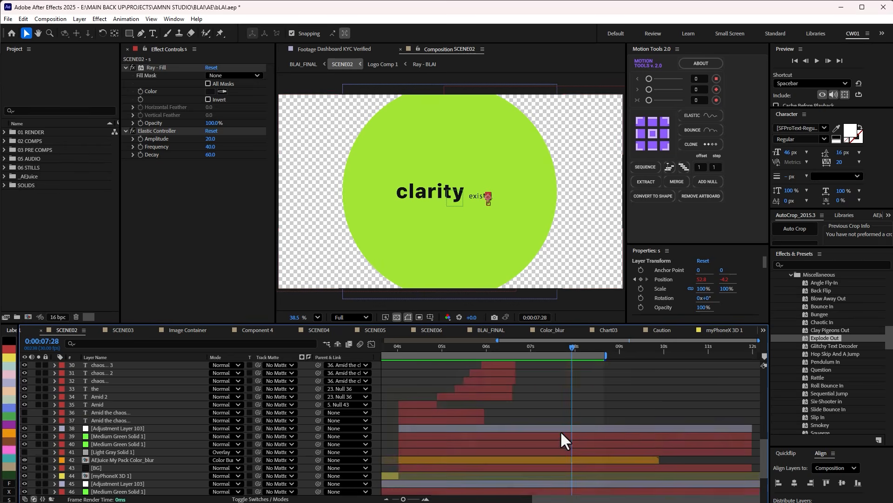
Select the circle's Shape Layer 1, move to 0:00:07:27, and adjust the layer columns so its Stencil Luma mode is readable.
click(519, 138)
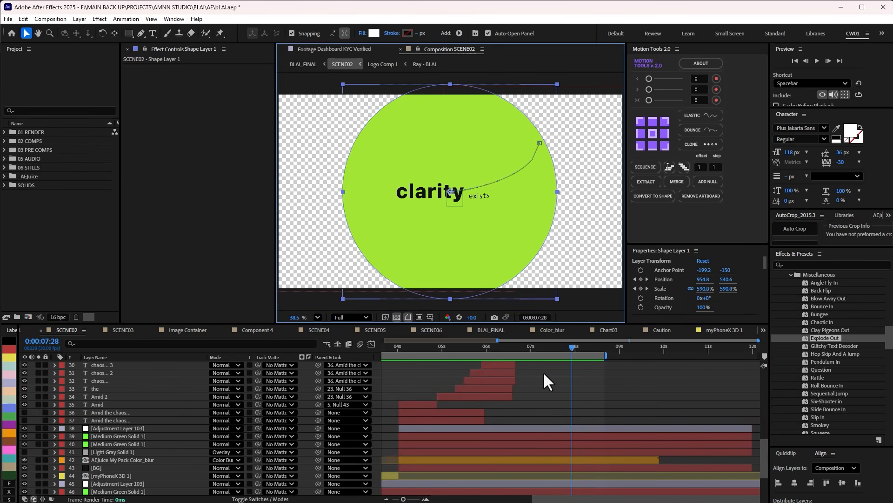
scroll(536, 403, up, 10)
drag(570, 349, 568, 351)
drag(205, 356, 153, 356)
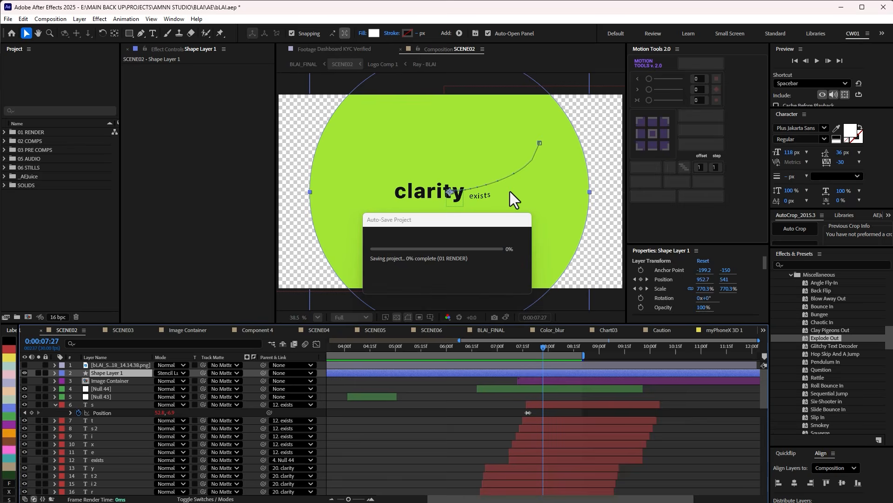
drag(259, 356, 303, 357)
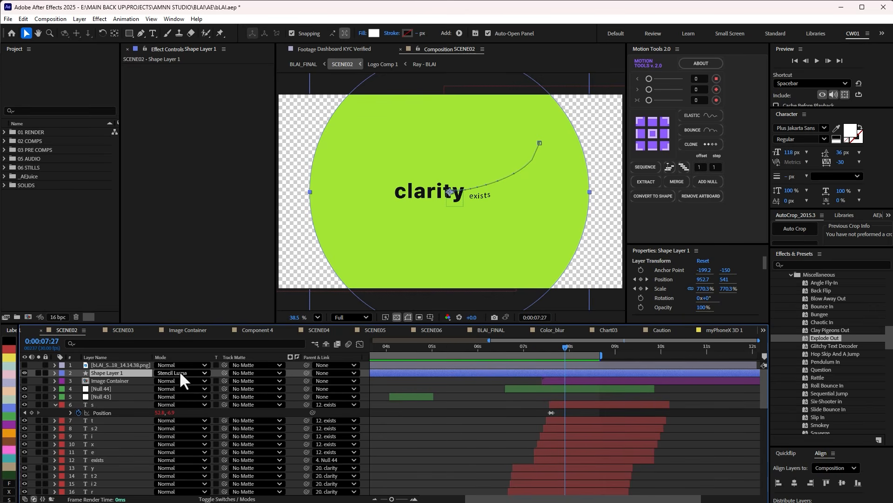
Scrub the shrinking circle to 0:00:08:19, reveal Shape Layer 1's keyframes, and select its Position keyframes to examine the curved motion path.
drag(563, 348, 574, 348)
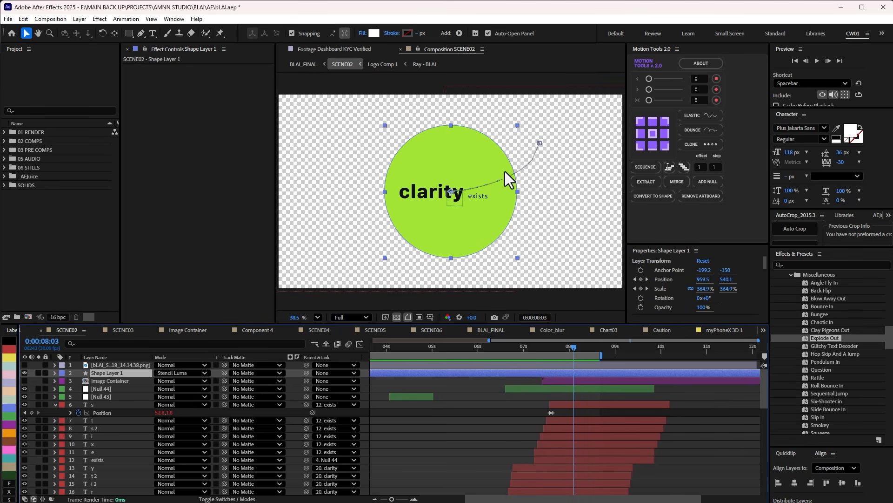
drag(573, 347, 599, 346)
key(u)
click(626, 381)
drag(612, 382, 529, 378)
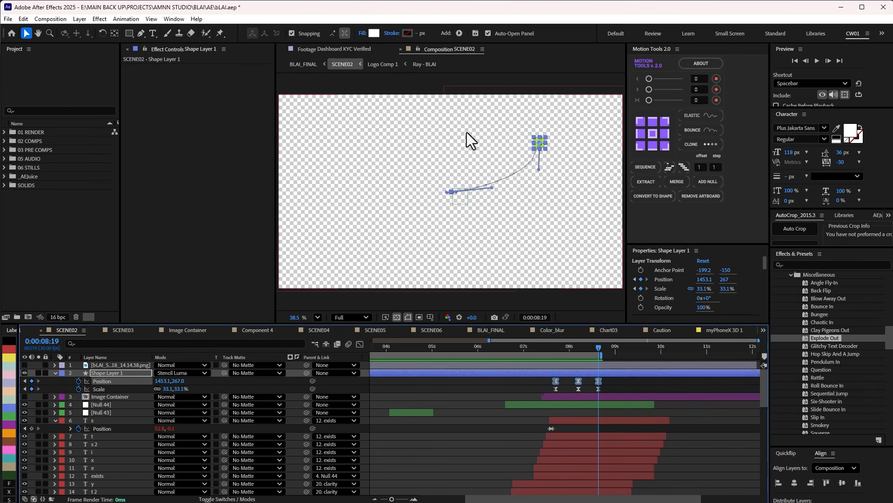
scroll(490, 163, up, 2)
scroll(521, 186, up, 1)
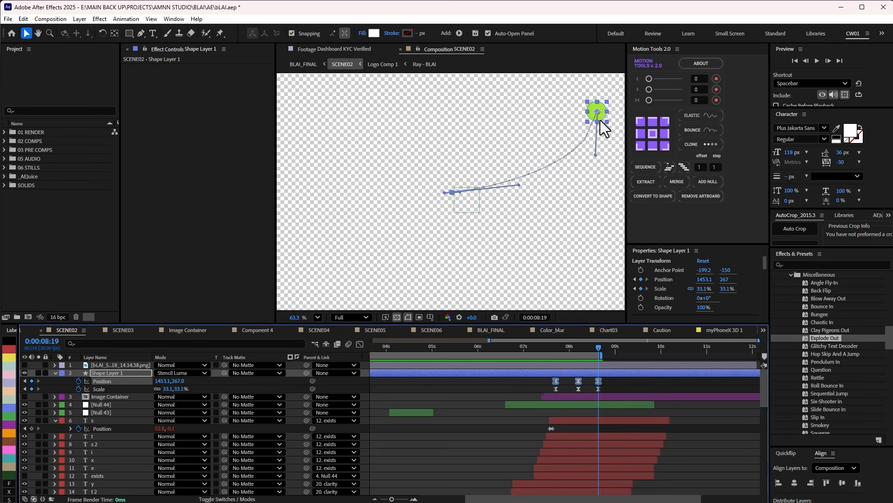
Deselect Shape Layer 1 and scrub the circle transition from 0:00:07:24 to 0:00:08:18.
click(578, 349)
mouse_move(577, 353)
mouse_down()
mouse_move(565, 348)
mouse_move(586, 348)
mouse_move(561, 350)
mouse_up()
click(517, 387)
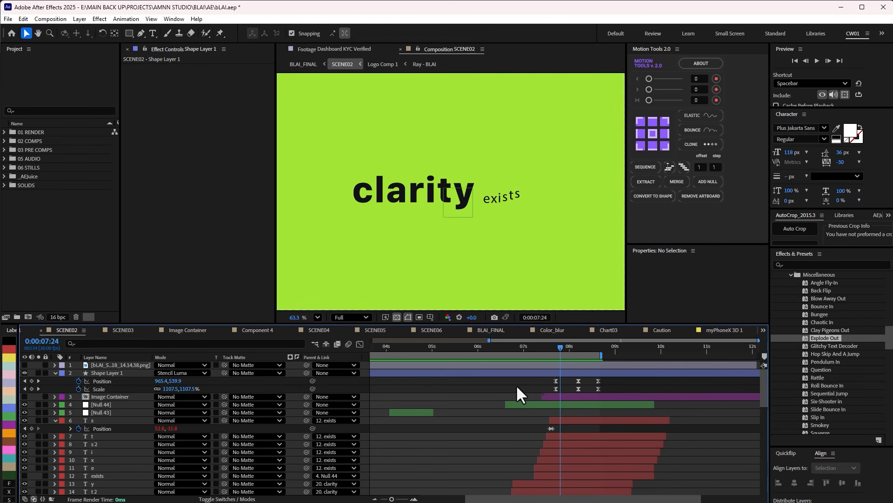
drag(590, 346, 609, 355)
Switch to the BLAI_FINAL composition, move to 0:00:13:06, and open the SCENE03 composition.
key(Tab)
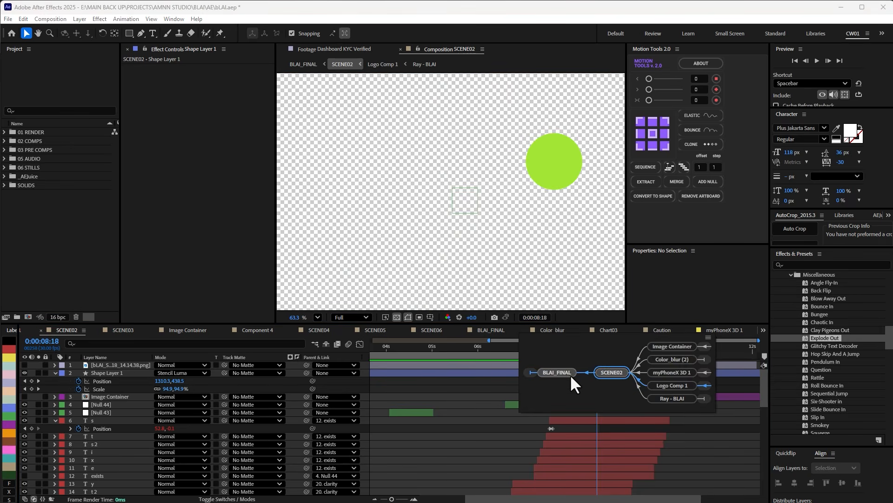
click(570, 374)
mouse_move(499, 350)
mouse_down()
mouse_move(490, 351)
mouse_move(498, 350)
mouse_up()
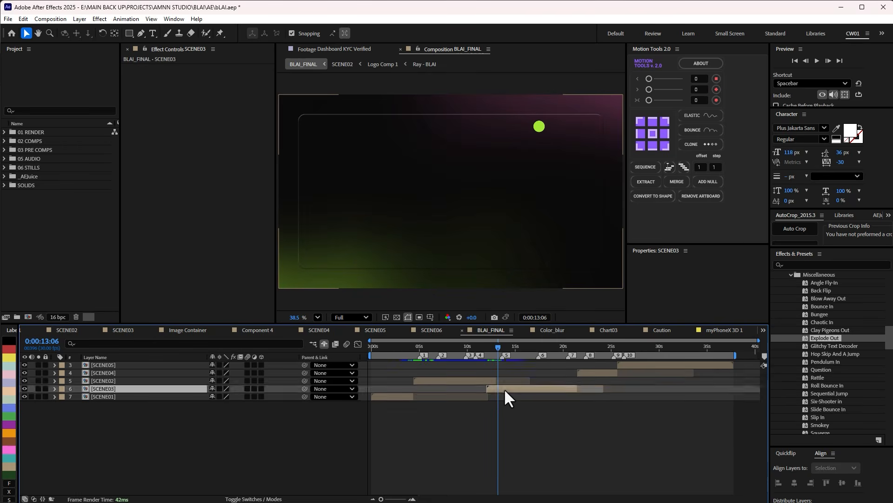
double_click(503, 389)
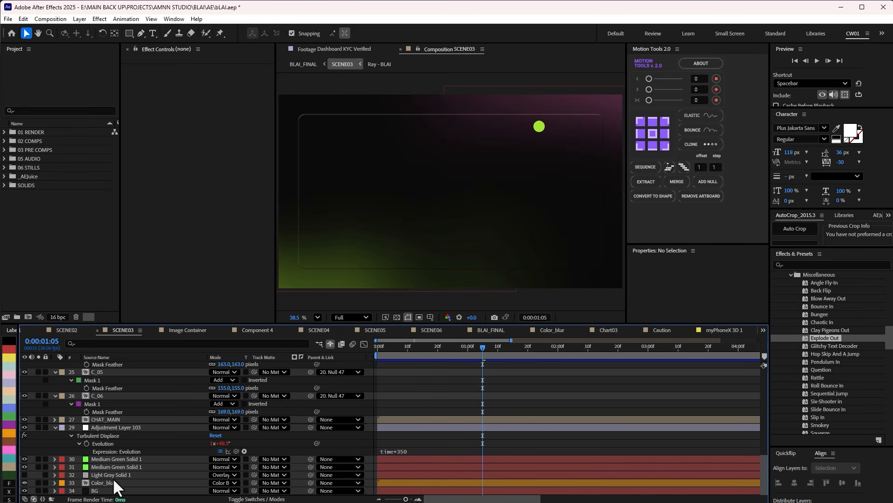
Inspect the effects of the upper Medium Green Solid 1 layer in SCENE03 and locate the CHAT_MAIN layer.
click(129, 460)
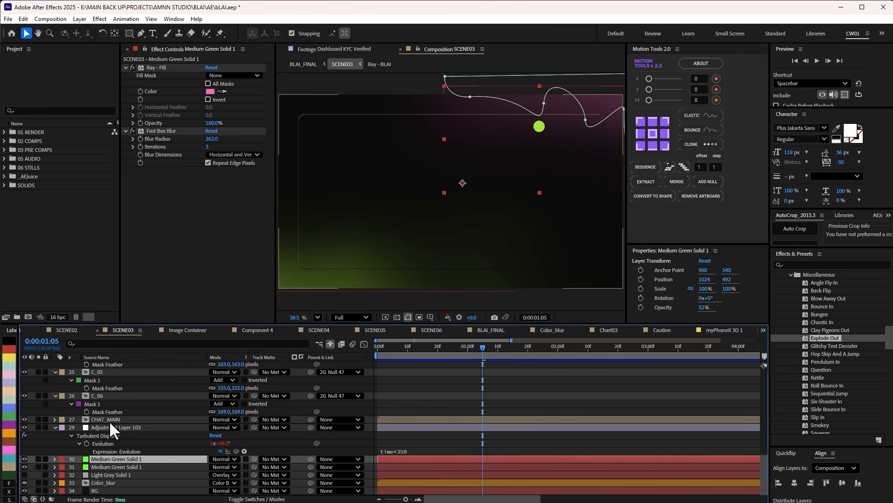
click(109, 420)
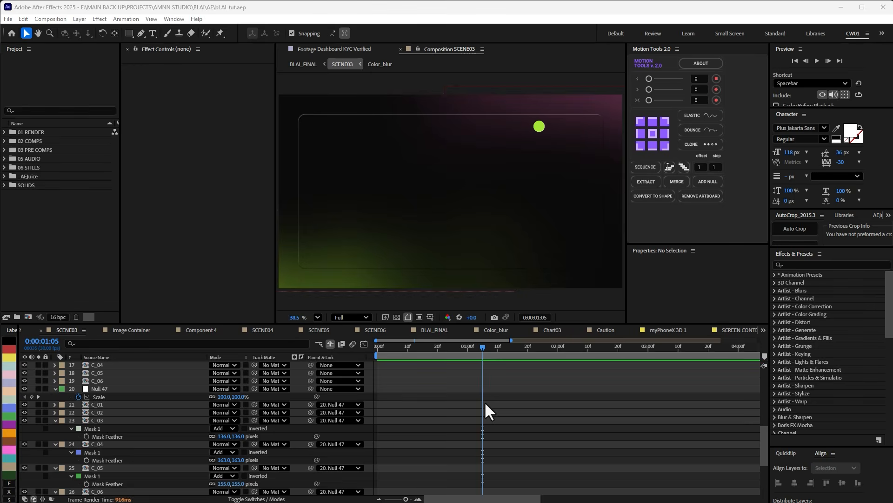
scroll(484, 404, down, 2)
Solo the CHAT_MAIN and BG layers, move to 0:00:00:29, and select CHAT_MAIN.
click(38, 419)
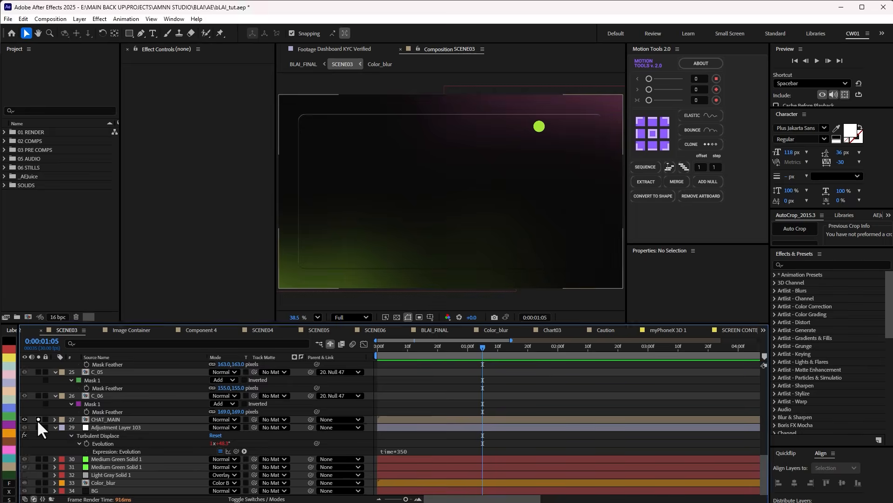
click(394, 317)
click(394, 317)
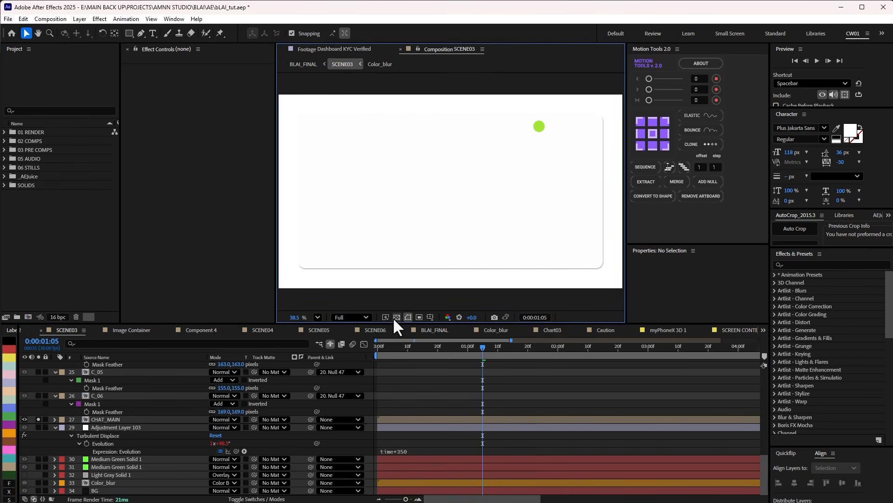
click(38, 491)
drag(436, 348, 464, 355)
click(113, 420)
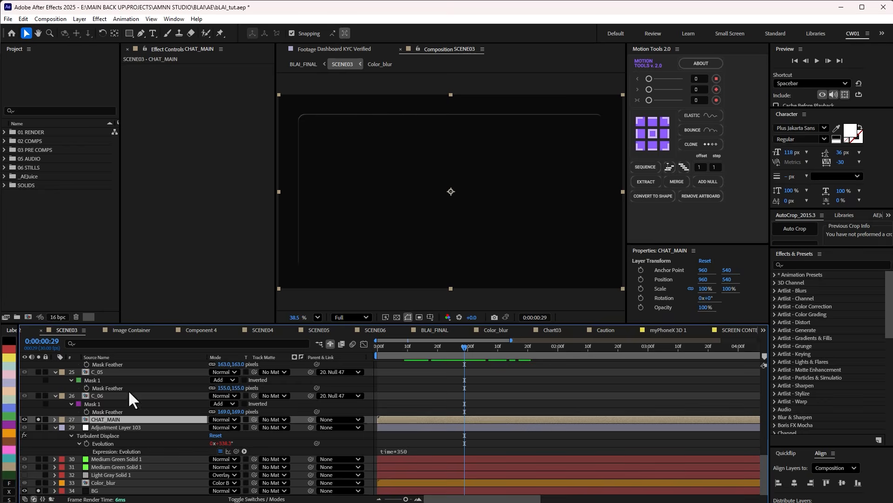
Open the CHAT_MAIN composition from SCENE03 and move the playhead to 0:00:01:02.
double_click(124, 418)
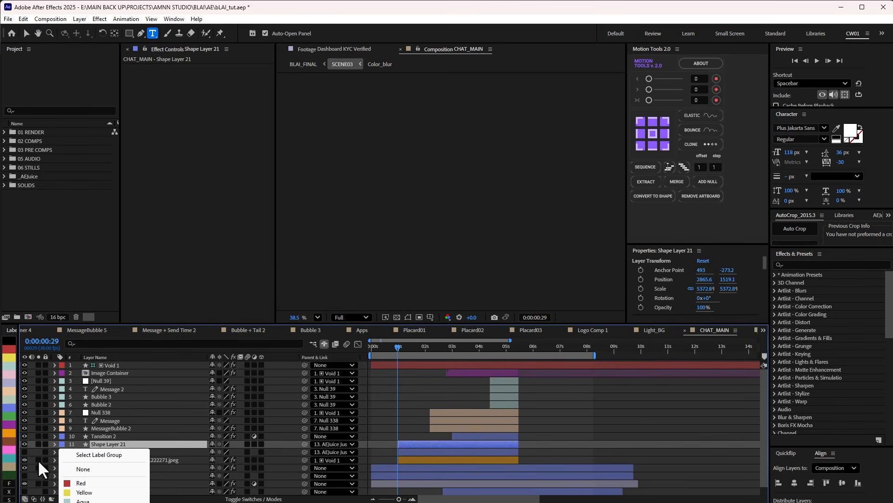
click(37, 453)
click(389, 405)
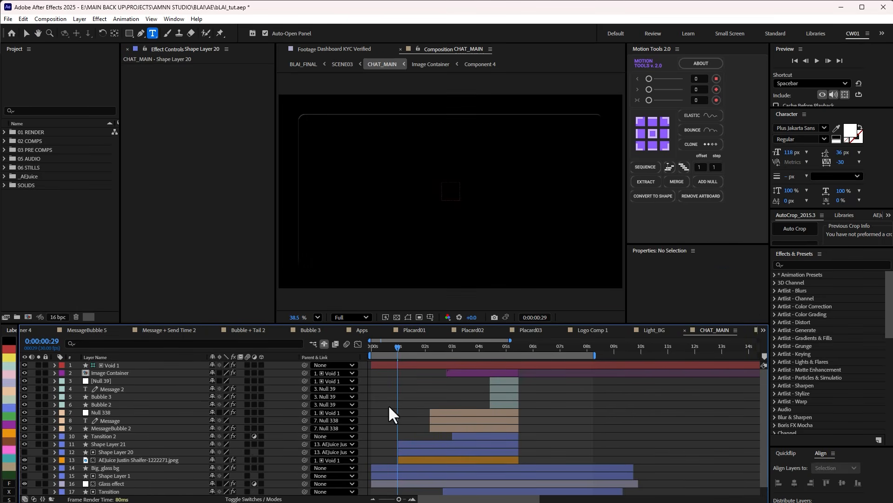
scroll(395, 381, down, 1)
mouse_move(402, 347)
mouse_down()
mouse_move(389, 349)
mouse_move(426, 346)
mouse_move(400, 347)
mouse_up()
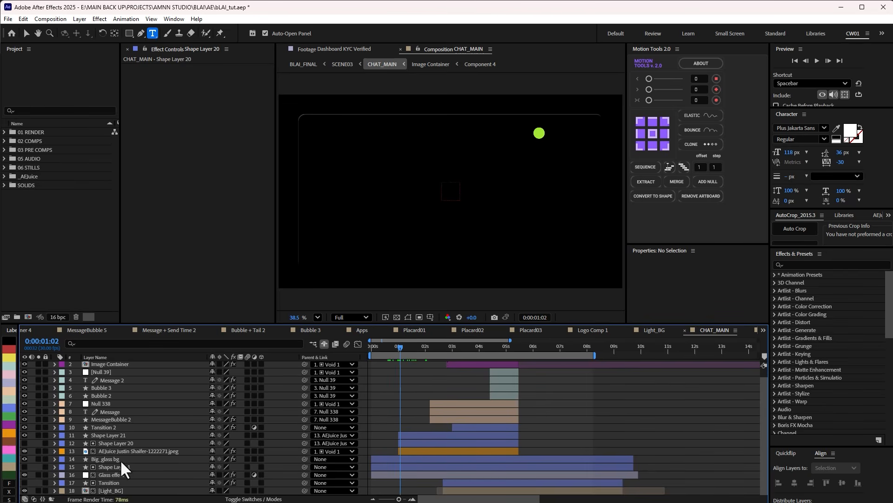
Locate the Big_glass bg layer among the lower layers of CHAT_MAIN and solo it.
click(111, 490)
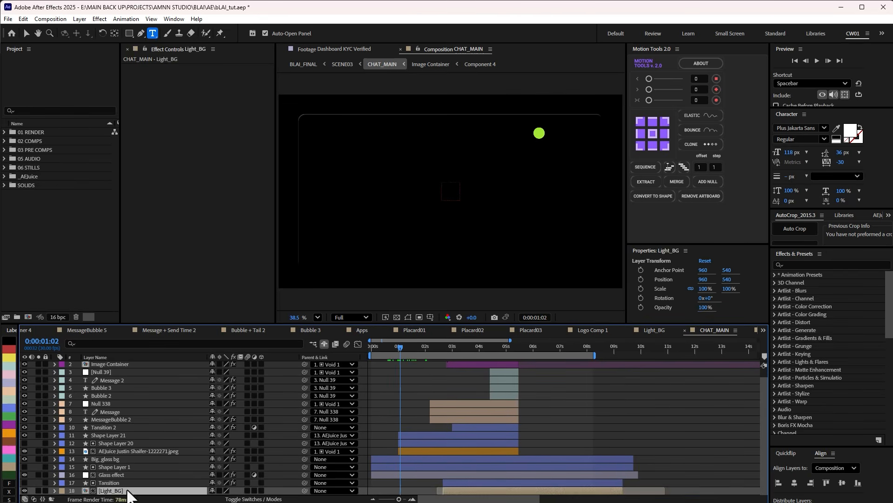
click(114, 474)
click(113, 465)
click(107, 459)
click(38, 459)
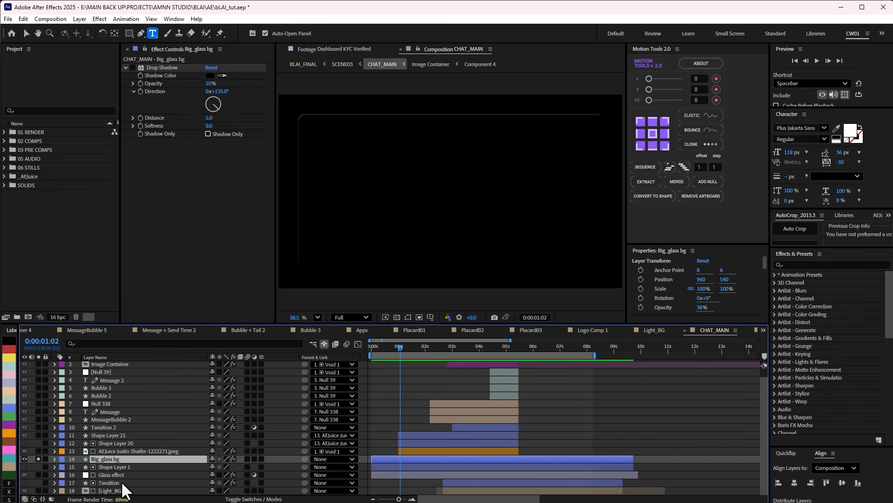
Expand the Big_glass bg layer to reveal its layer styles and move the playhead to 0:00:00:17.
click(55, 459)
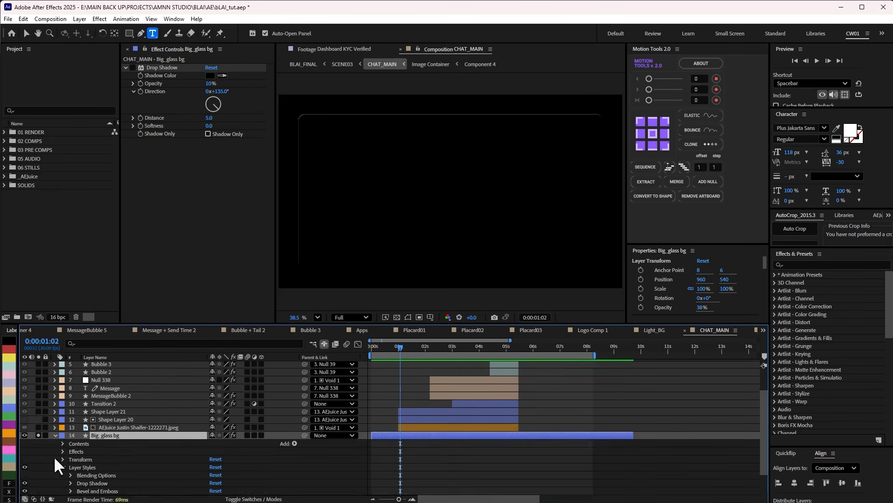
scroll(143, 429, down, 3)
scroll(113, 445, up, 2)
scroll(114, 445, down, 1)
drag(376, 346, 386, 347)
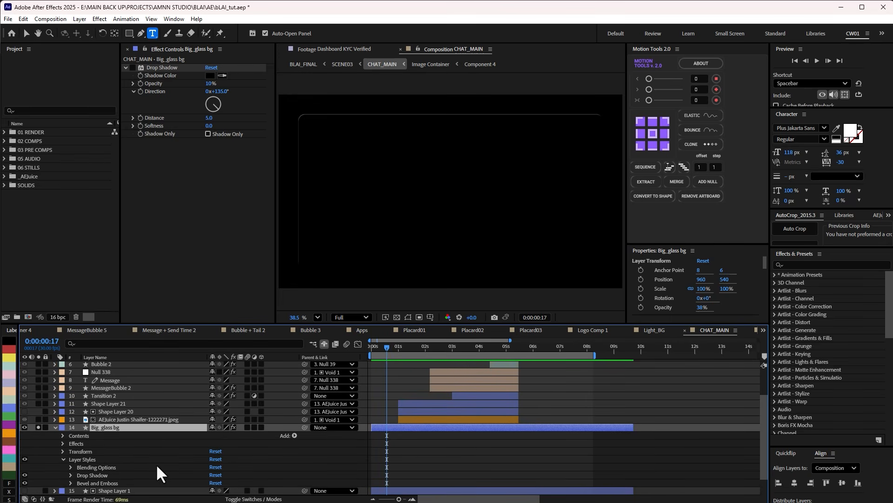
Examine the Bevel and Emboss layer style settings of Big_glass bg, then collapse them.
click(38, 427)
click(70, 482)
scroll(107, 464, down, 6)
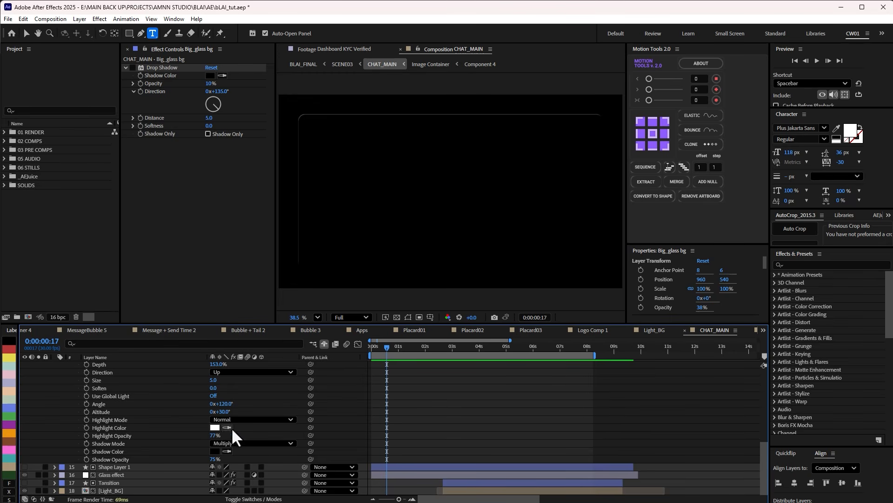
scroll(210, 447, up, 6)
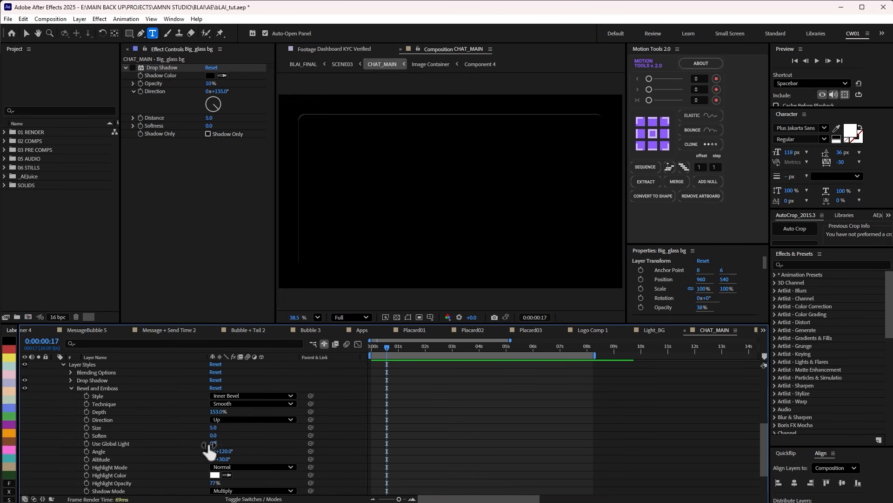
click(71, 436)
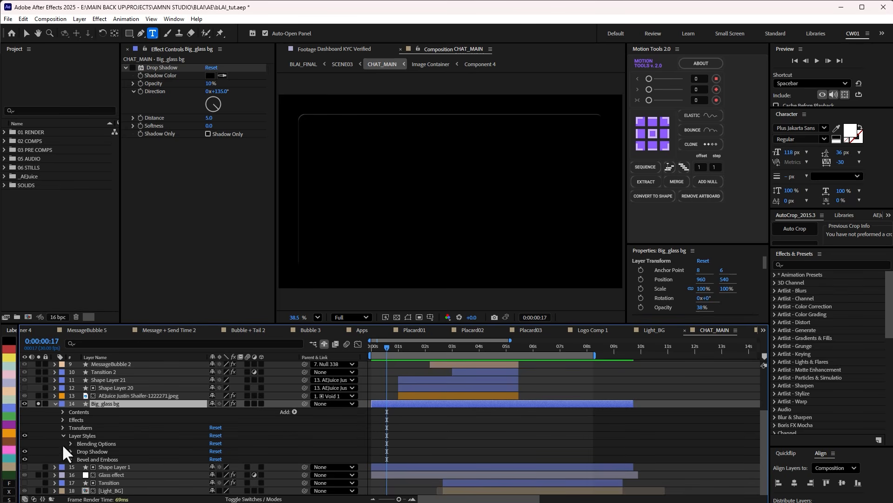
Expand the Advanced Blending options of Big_glass bg, try another Fill Opacity, and set it back to 2%.
click(71, 443)
scroll(107, 448, down, 1)
click(79, 443)
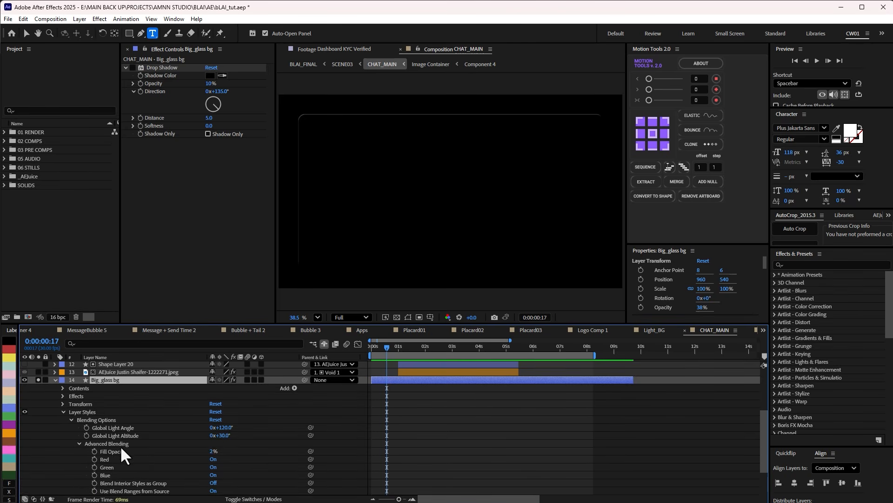
scroll(119, 446, down, 1)
mouse_move(211, 434)
mouse_down()
mouse_move(294, 428)
mouse_move(215, 432)
mouse_up()
click(212, 428)
key(Return)
click(225, 423)
Compare Big_glass bg with its Bevel and Emboss and Drop Shadow styles off and on, then collapse the layer.
scroll(77, 456, down, 1)
click(25, 459)
click(24, 459)
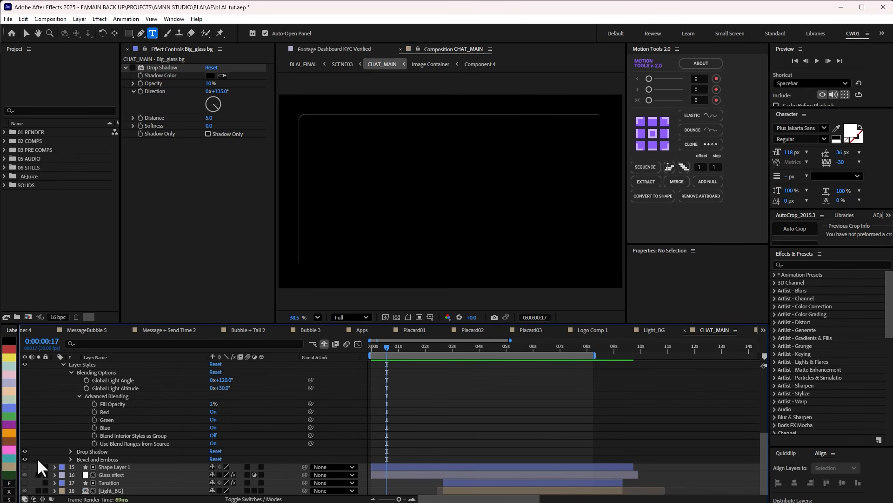
click(24, 452)
scroll(42, 447, up, 5)
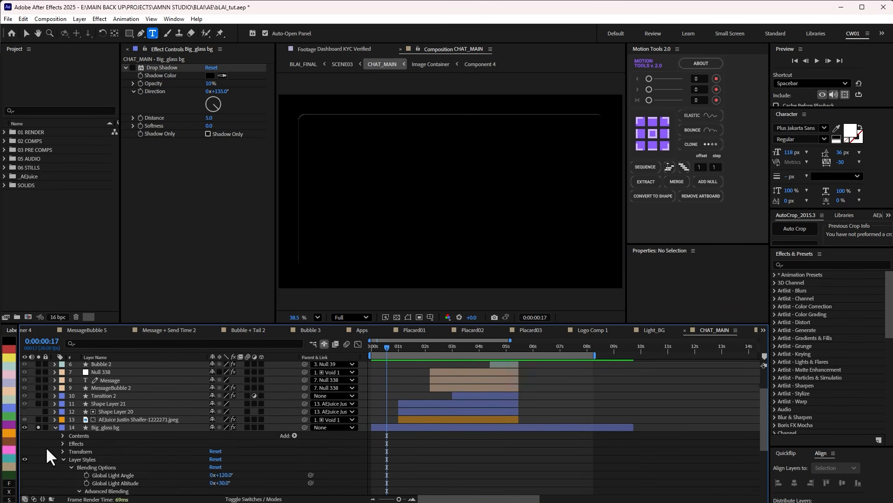
click(56, 450)
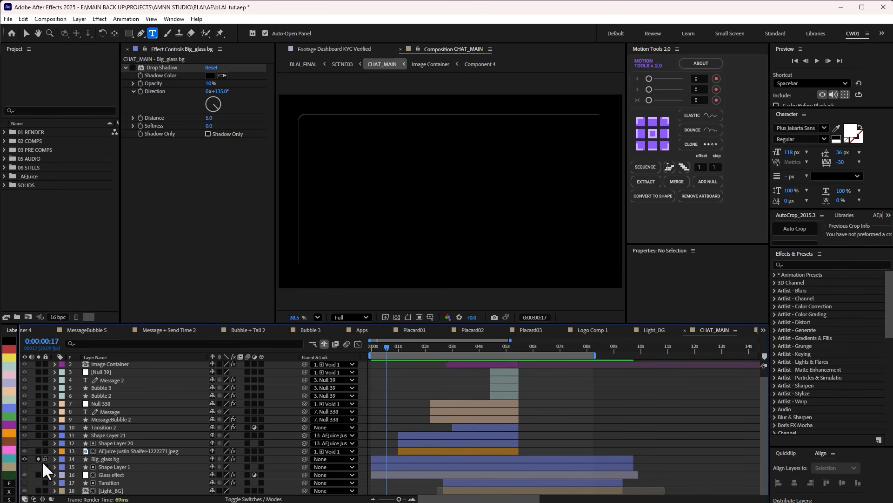
Temporarily show Shape Layer 1 beneath Big_glass bg to check the matte shape, then hide it again.
click(107, 459)
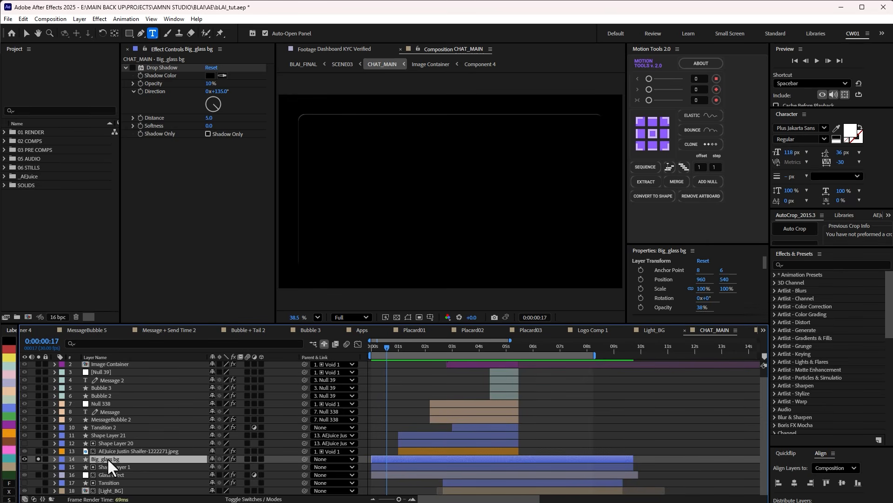
click(110, 465)
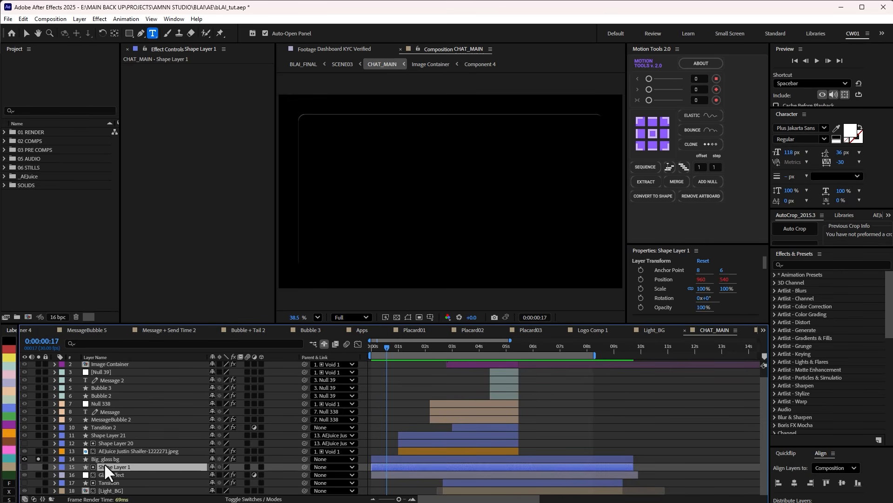
click(25, 467)
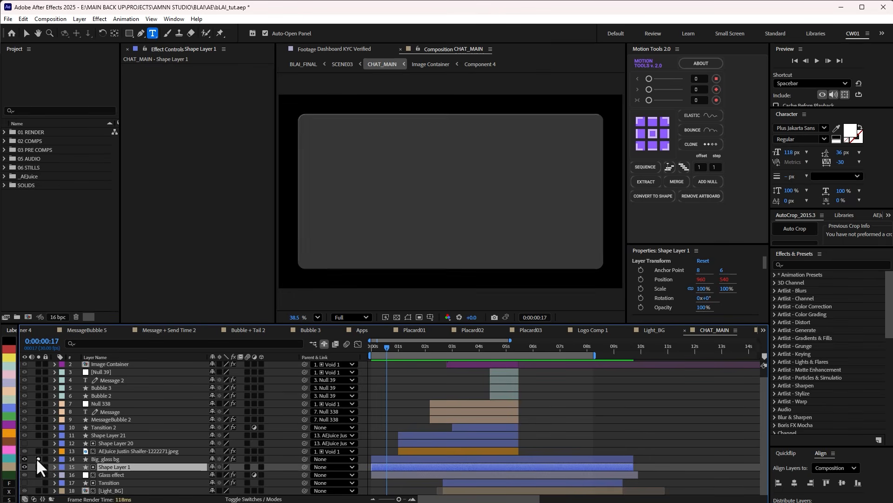
click(38, 459)
click(38, 466)
click(24, 467)
Select the Glass effect layer and examine its Tint and Gaussian Blur effects.
click(118, 475)
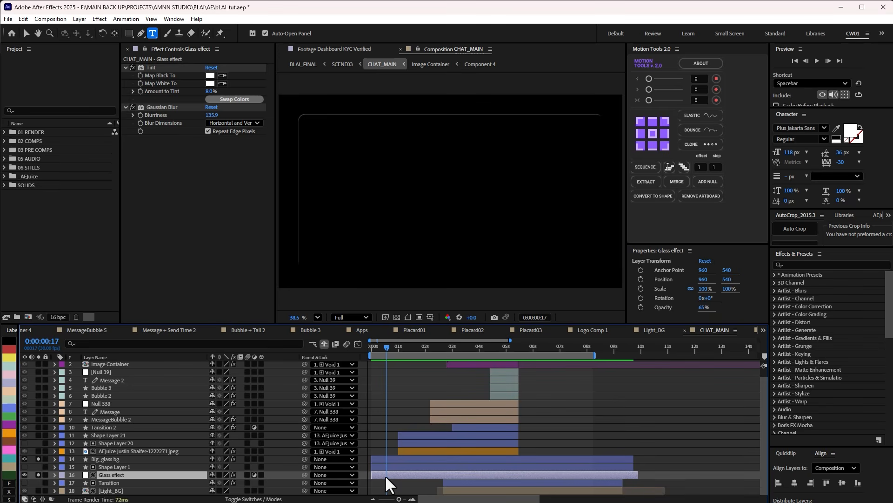
click(148, 68)
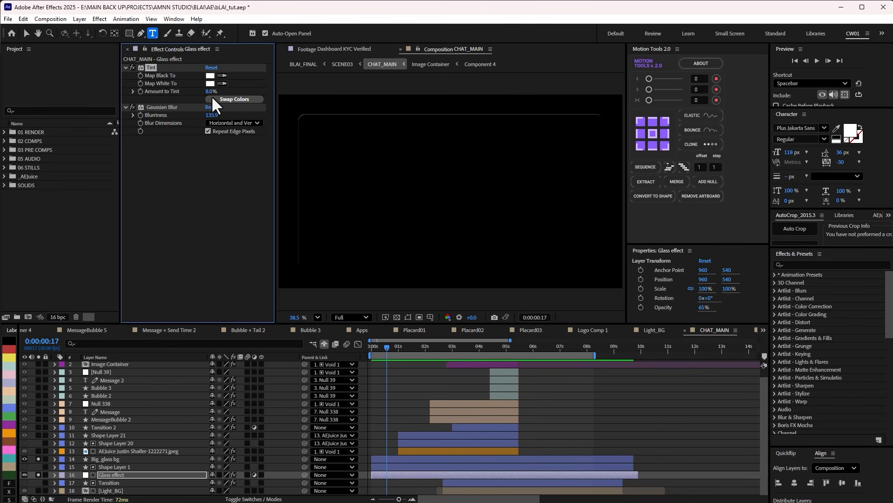
click(165, 106)
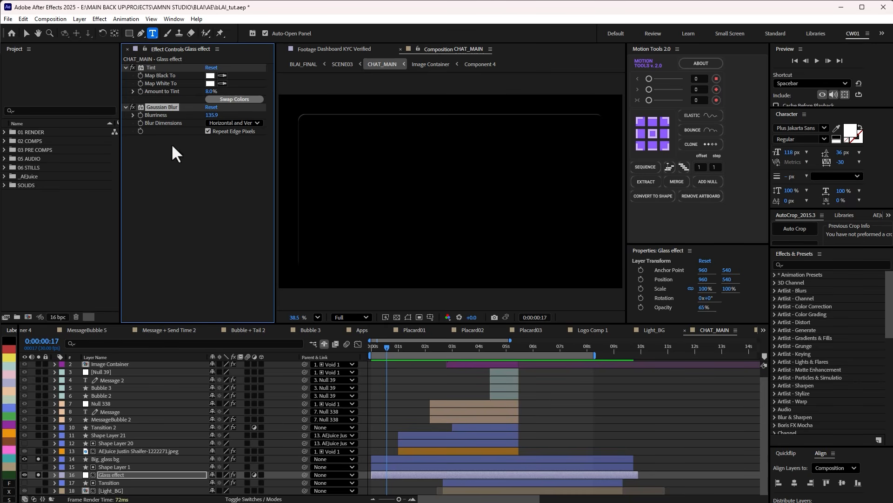
Unsolo the Glass effect and Big_glass bg layers and move the playhead to 0:00:00:08.
click(37, 474)
click(38, 460)
drag(390, 348, 378, 353)
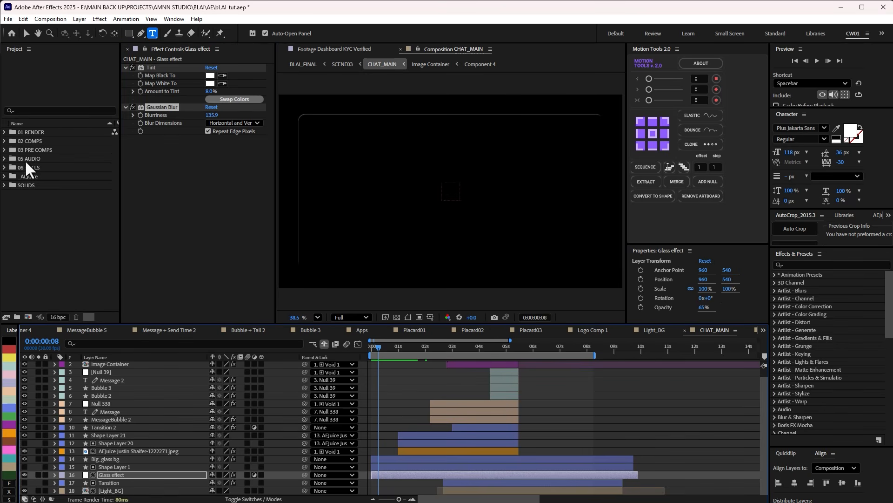
Expand the 06 STILLS folder and preview its images to find one for testing the glass effect.
click(5, 166)
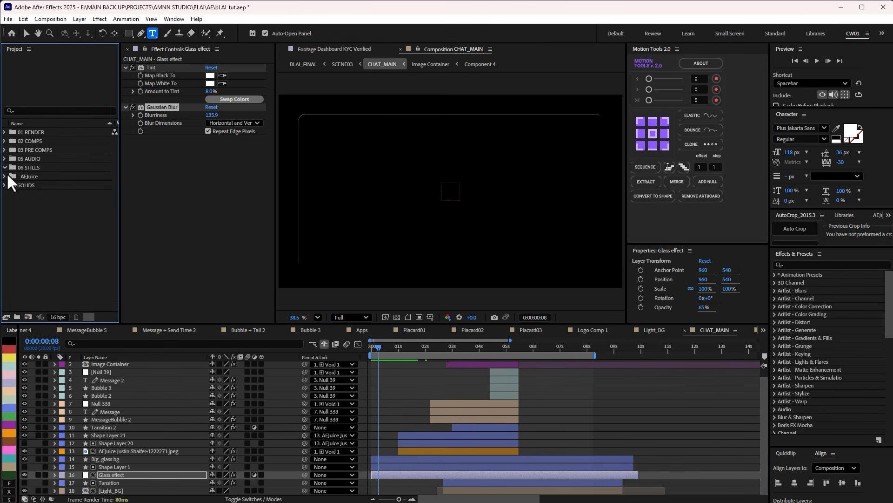
click(36, 176)
click(37, 185)
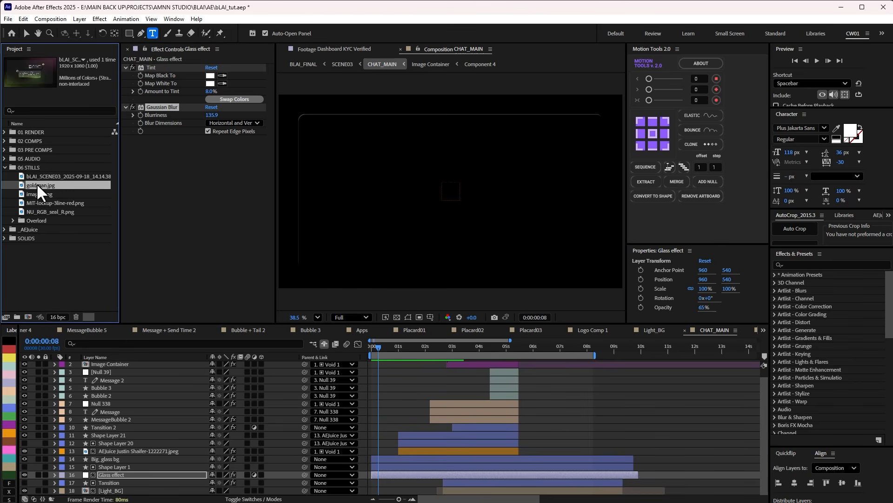
click(46, 175)
click(45, 185)
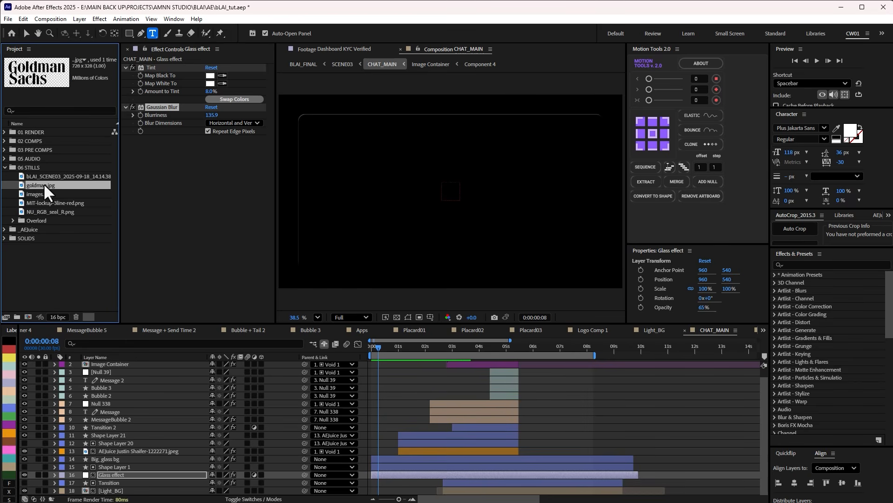
click(52, 176)
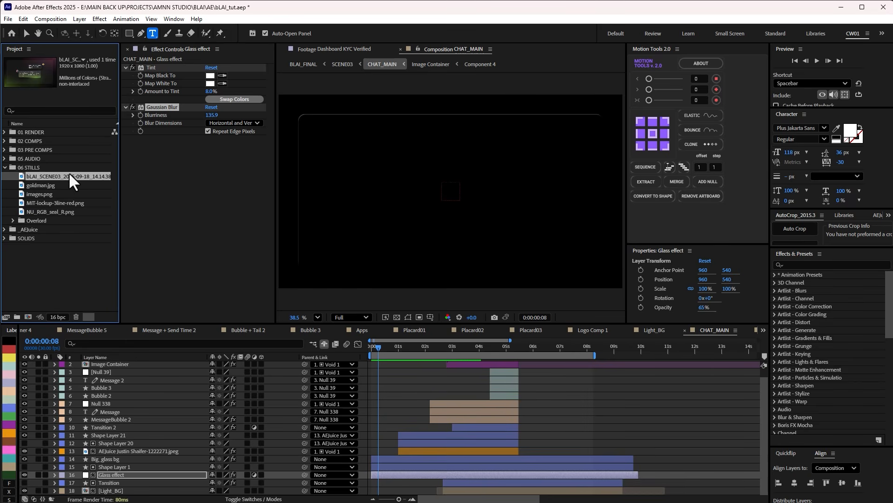
click(39, 202)
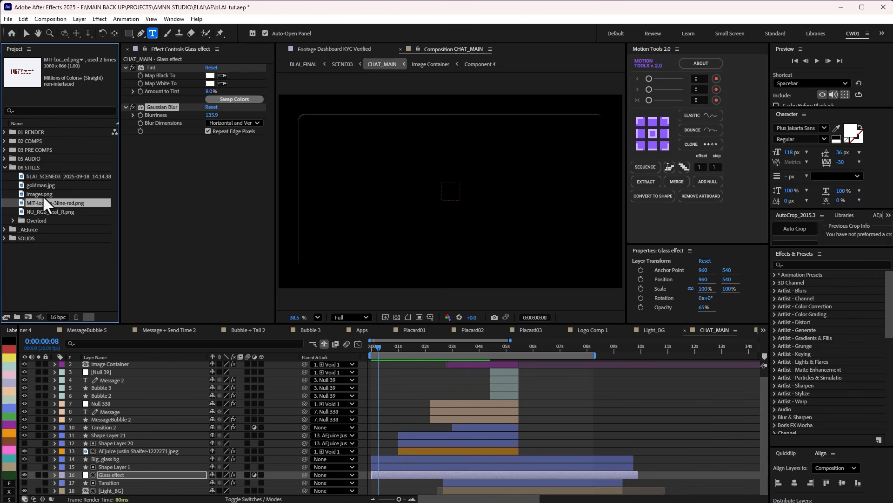
click(43, 195)
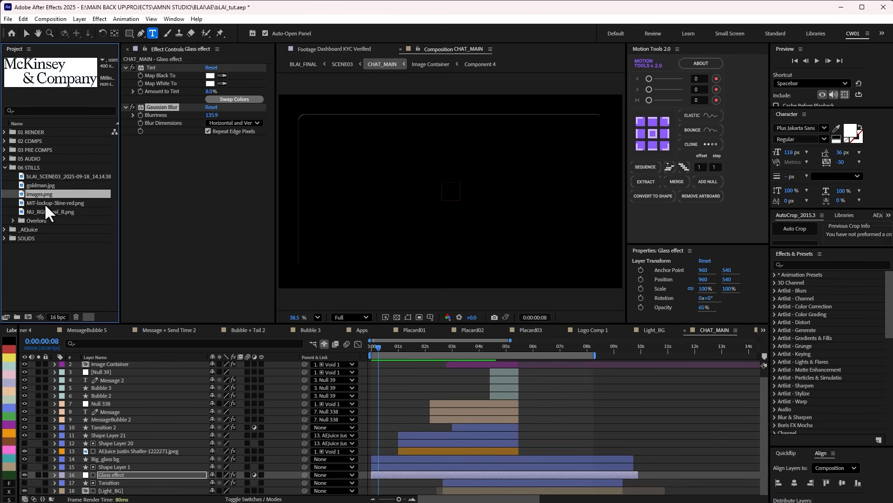
click(44, 203)
click(43, 211)
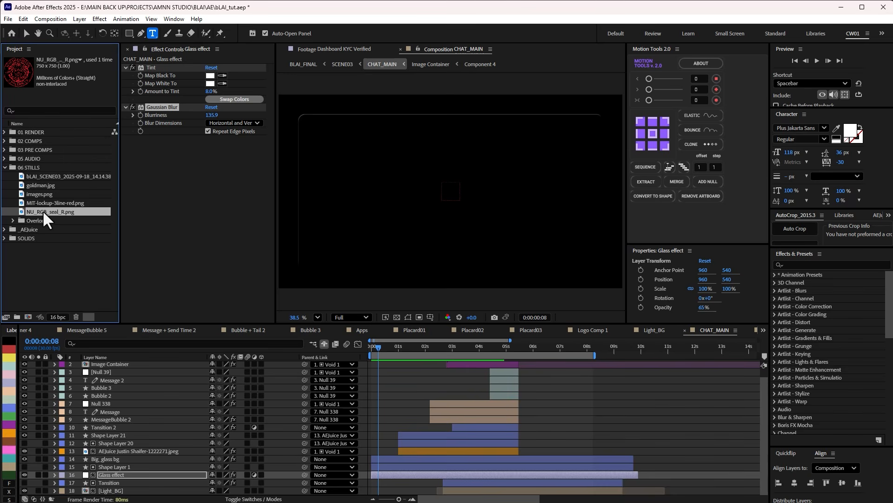
Test the glass effect with NU_RGB_seal_R.png placed beneath the Glass effect layer, scrub to 0:00:01:01, and delete the image.
drag(45, 212, 156, 494)
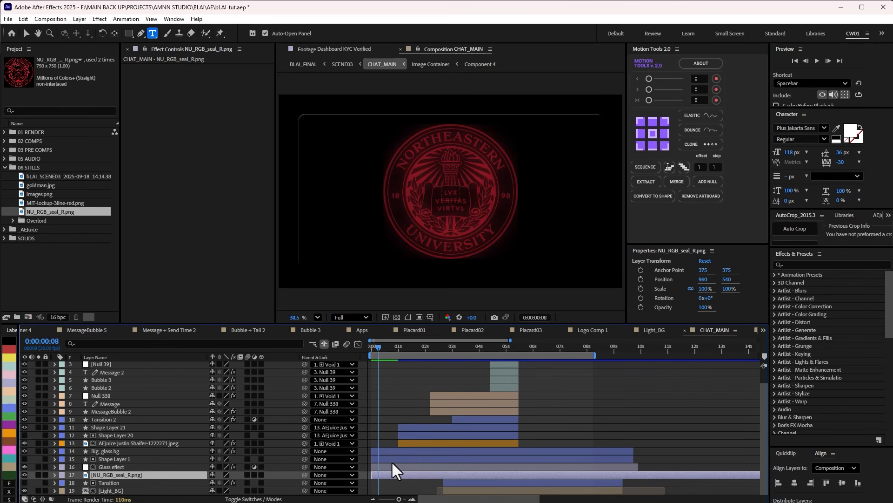
mouse_move(385, 346)
mouse_down()
mouse_move(421, 347)
mouse_move(399, 351)
mouse_up()
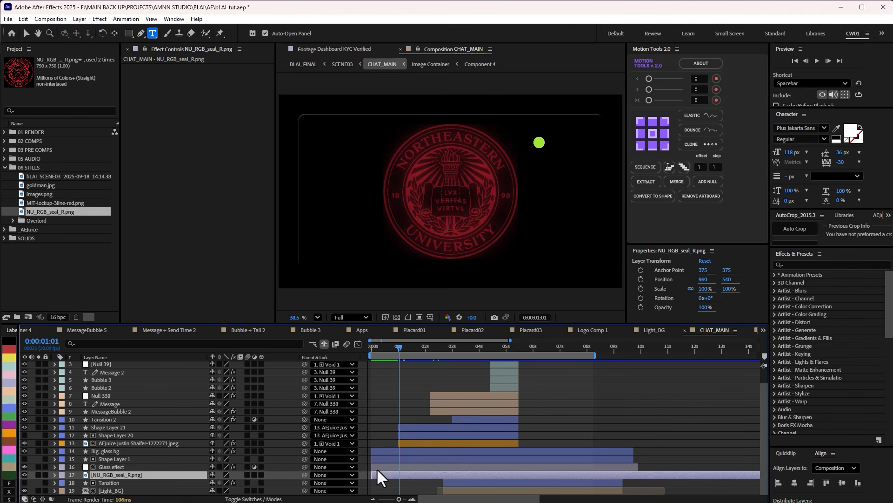
key(Delete)
Solo the AEJuice portrait image layer and preview its position and tint animation from 0:00:01:08 to 0:00:02:01.
mouse_move(407, 350)
mouse_down()
mouse_move(424, 345)
mouse_move(404, 345)
mouse_up()
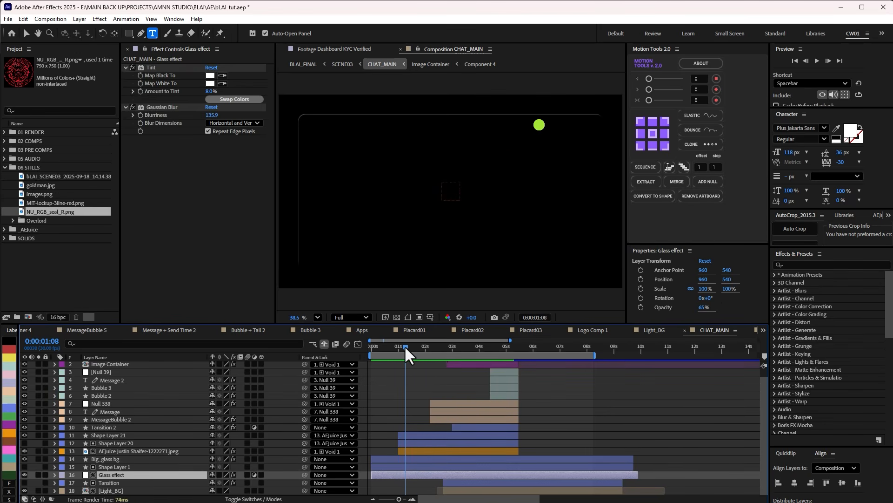
key(v)
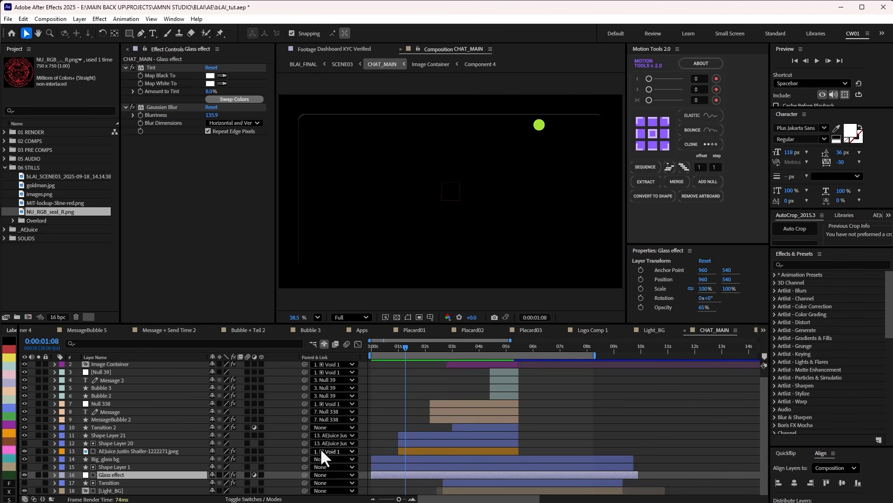
click(172, 451)
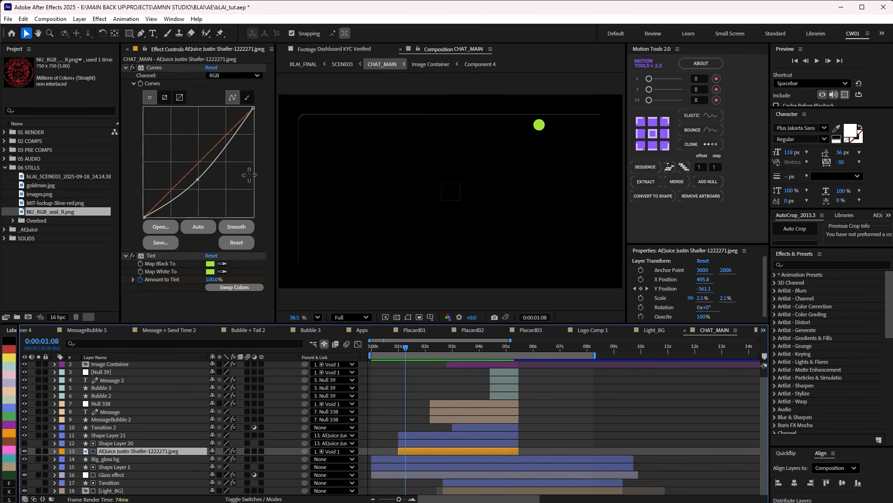
click(37, 451)
key(space)
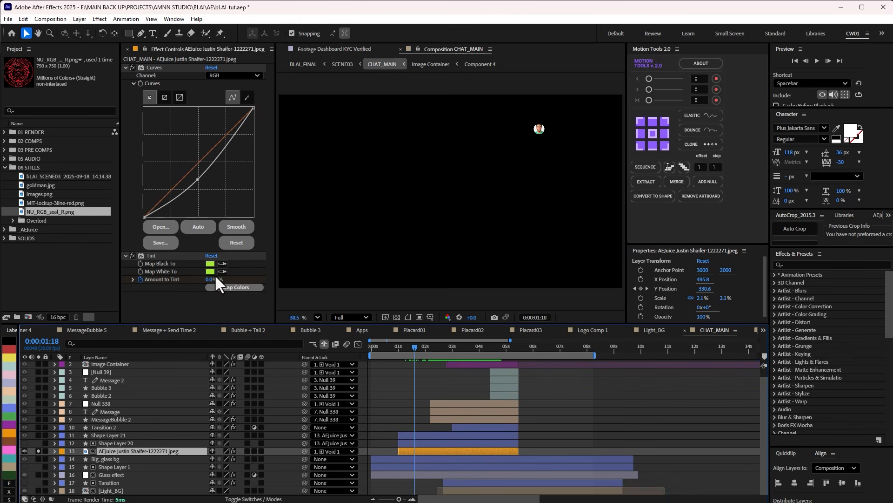
drag(408, 346, 426, 355)
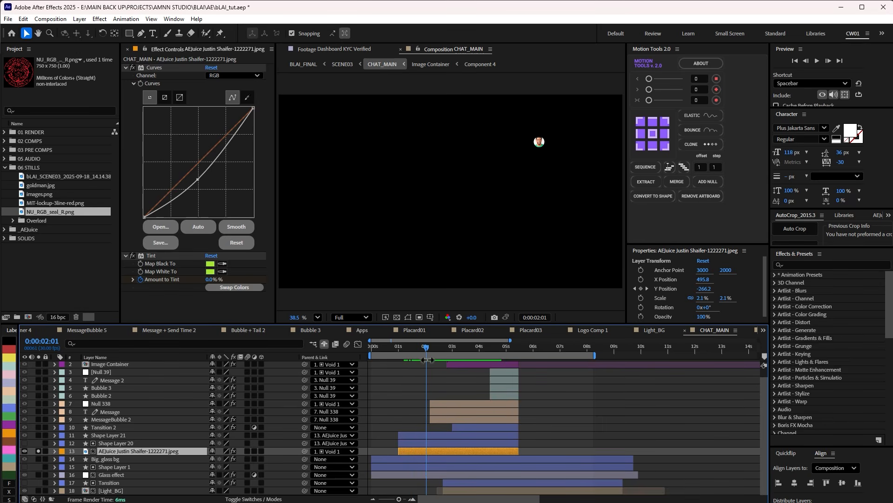
Reveal the animated properties of the AEJuice portrait layer and scrub its movement to 0:00:01:28.
scroll(551, 152, up, 4)
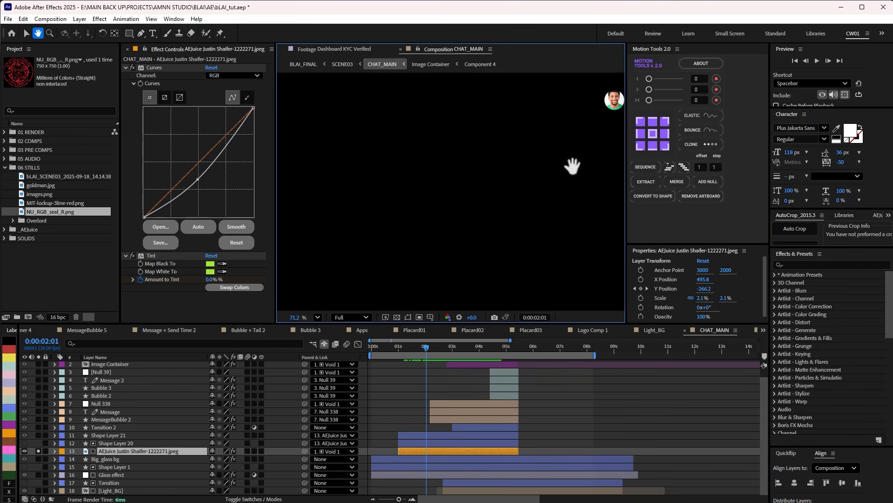
drag(568, 159, 454, 225)
key(u)
scroll(435, 421, down, 2)
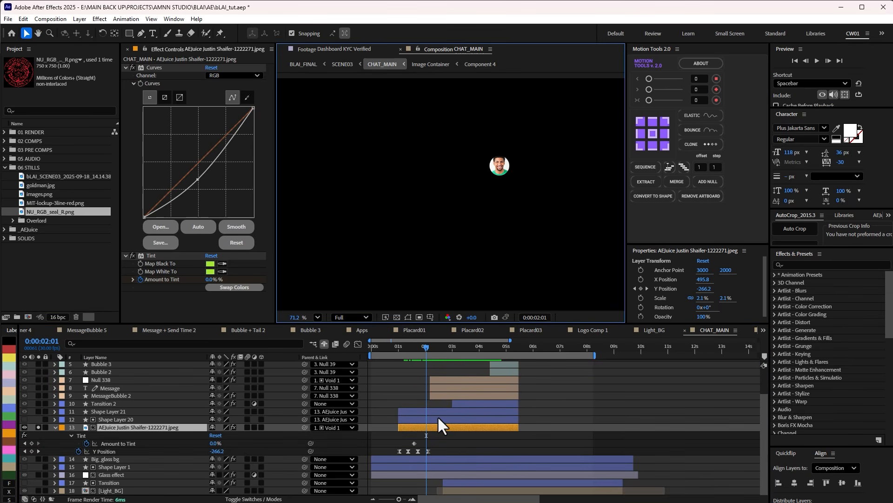
drag(433, 352, 435, 350)
mouse_move(411, 346)
mouse_down()
mouse_move(400, 344)
mouse_move(432, 347)
mouse_move(423, 357)
mouse_up()
Examine the curve of the portrait's Y Position keyframes in the Graph Editor and return to the layer bars.
drag(437, 454, 378, 457)
click(358, 343)
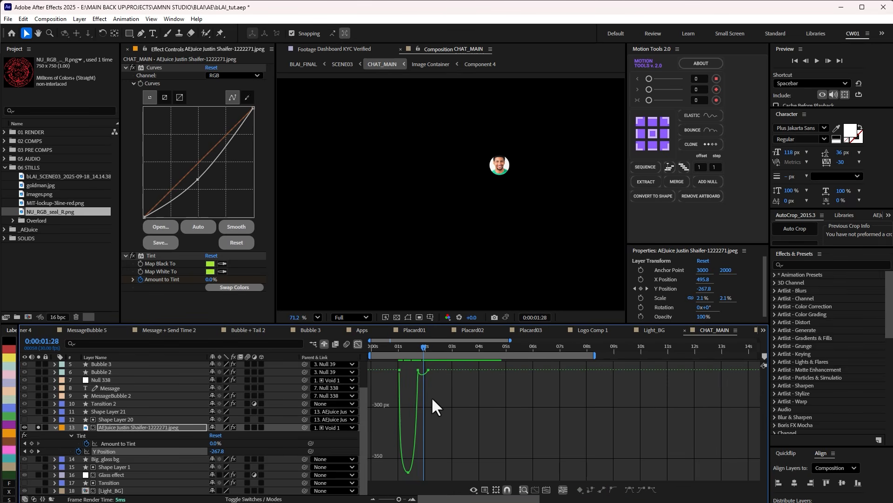
scroll(430, 385, up, 4)
drag(442, 398, 625, 396)
scroll(573, 412, down, 2)
click(359, 344)
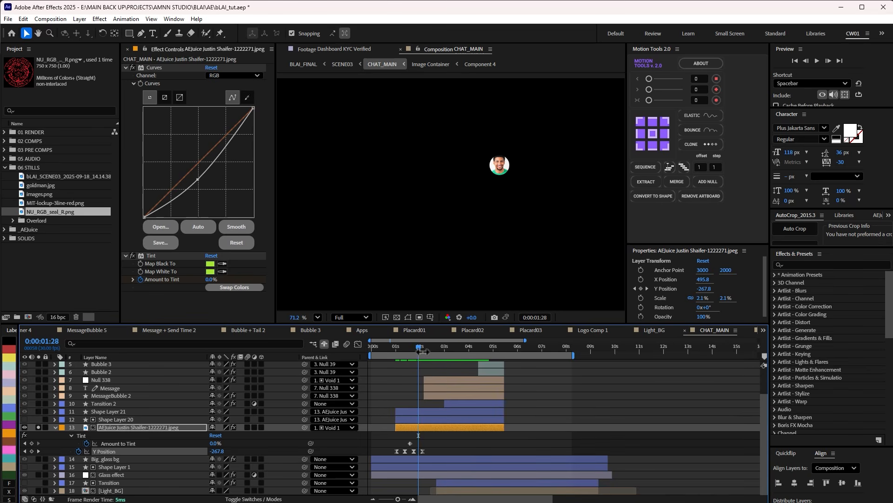
Unsolo the AEJuice portrait layer and scrub the full CHAT_MAIN composition to 0:00:03:17.
click(39, 427)
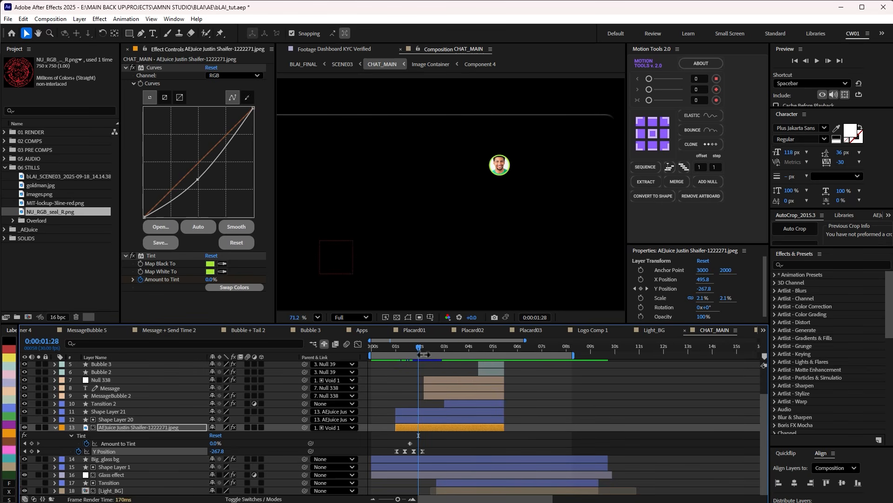
mouse_move(424, 345)
mouse_down()
mouse_move(433, 344)
mouse_move(416, 344)
mouse_up()
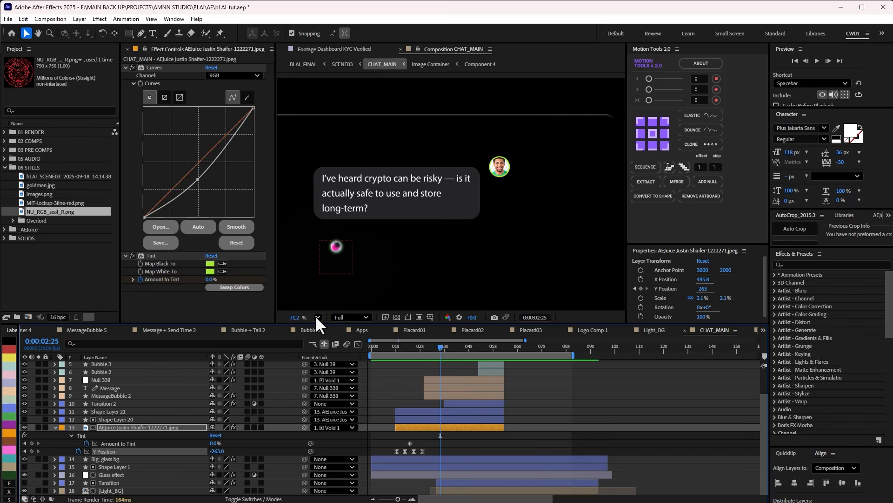
scroll(425, 256, down, 3)
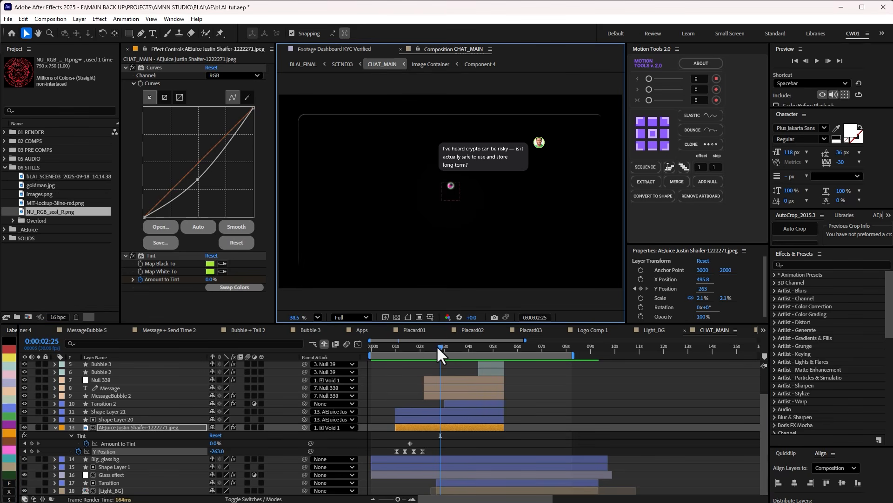
drag(436, 345, 458, 345)
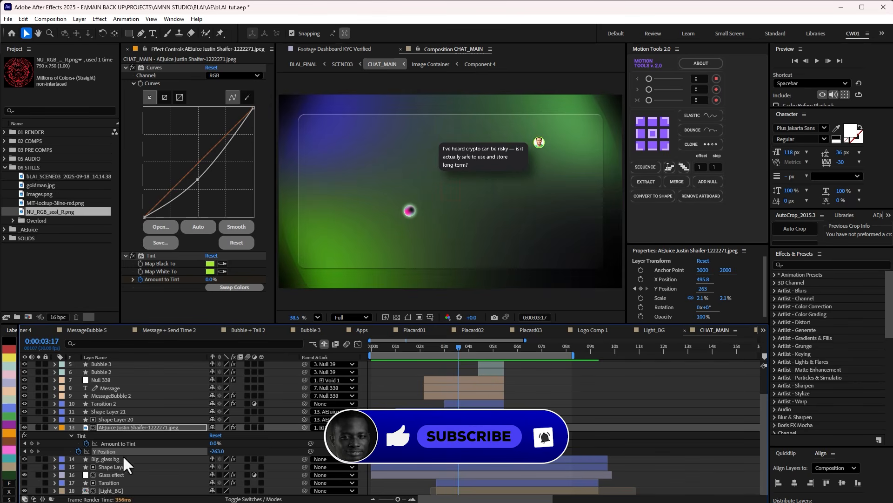
Check the Tansition layer's effects, solo the Light_BG layer and open its composition.
click(109, 483)
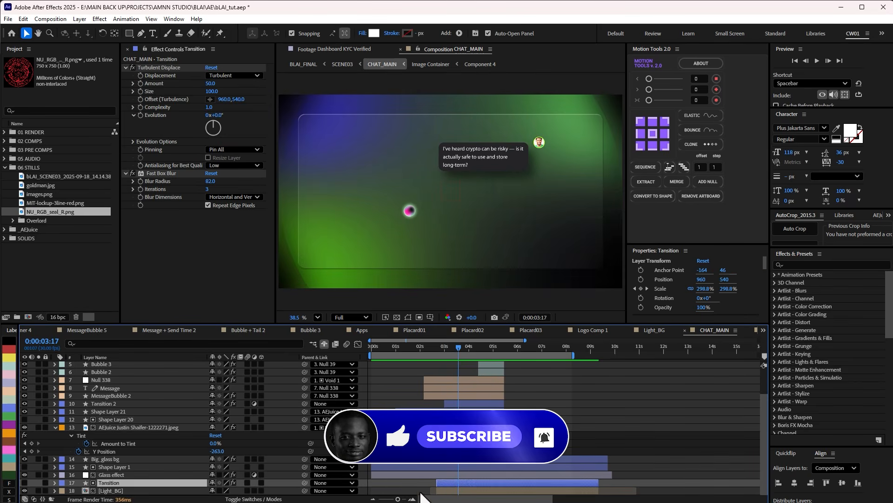
click(38, 491)
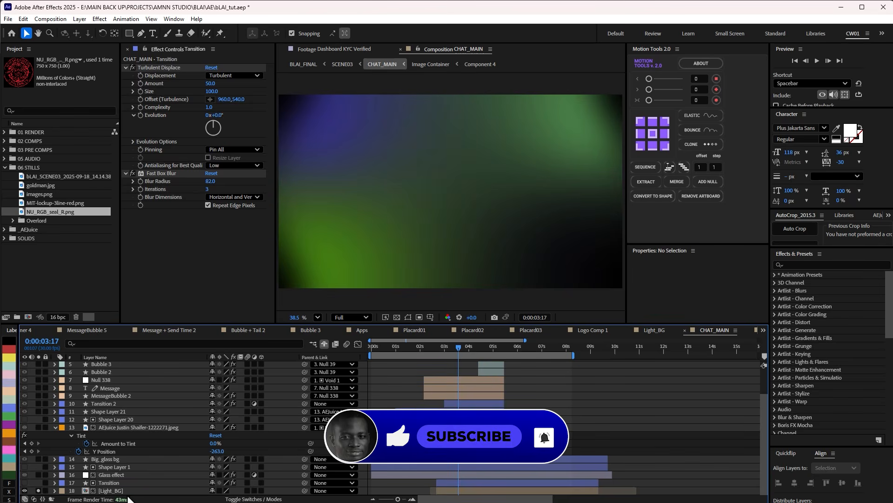
click(116, 490)
double_click(116, 490)
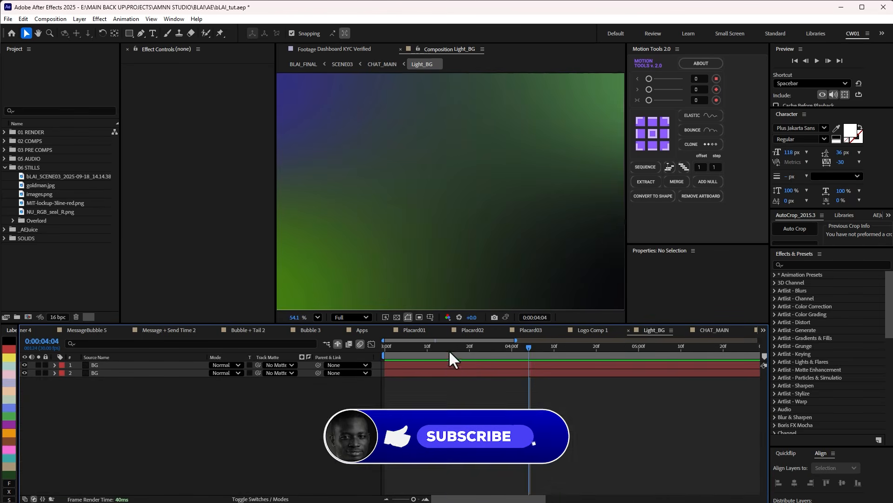
Move the playhead to 0:00:03:02, fit the Light_BG composition in the viewer and widen the viewer.
click(393, 346)
click(318, 317)
click(326, 334)
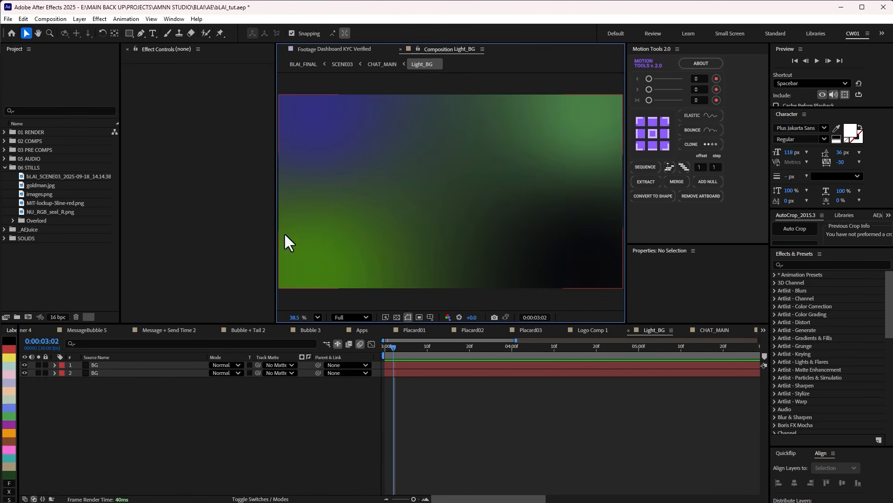
click(274, 210)
drag(276, 206, 208, 204)
Hide the upper BG layer and examine the lower BG layer's 4-Color Gradient and Curves effects.
click(96, 372)
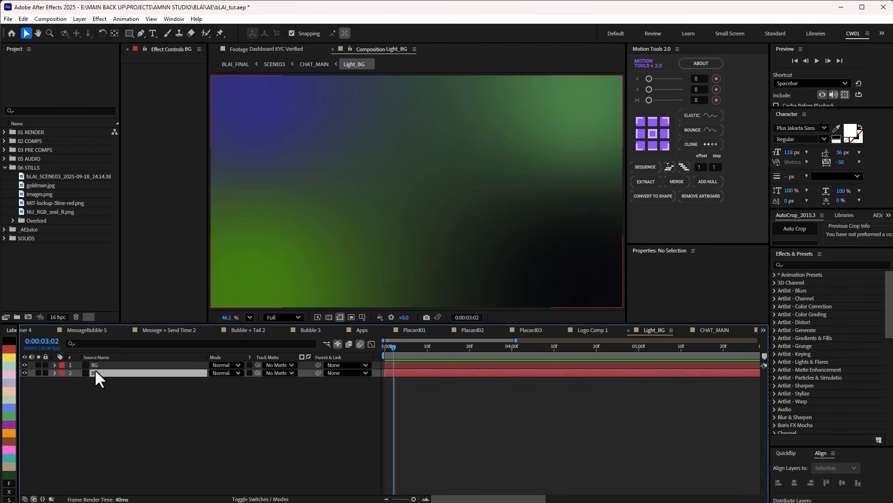
click(24, 365)
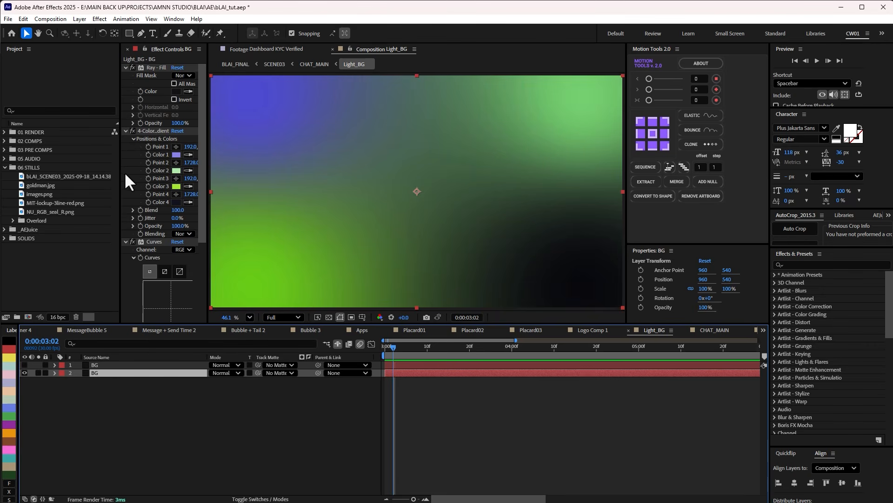
drag(121, 168, 64, 163)
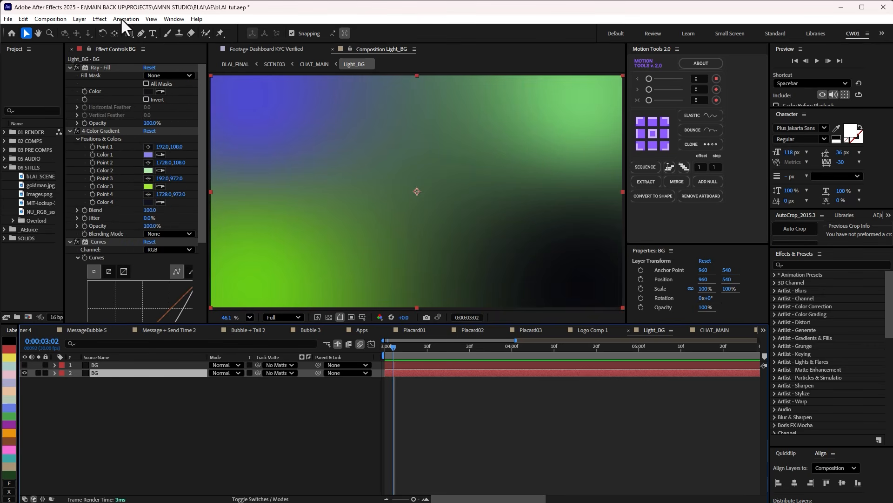
scroll(168, 186, down, 2)
scroll(168, 189, up, 2)
click(99, 131)
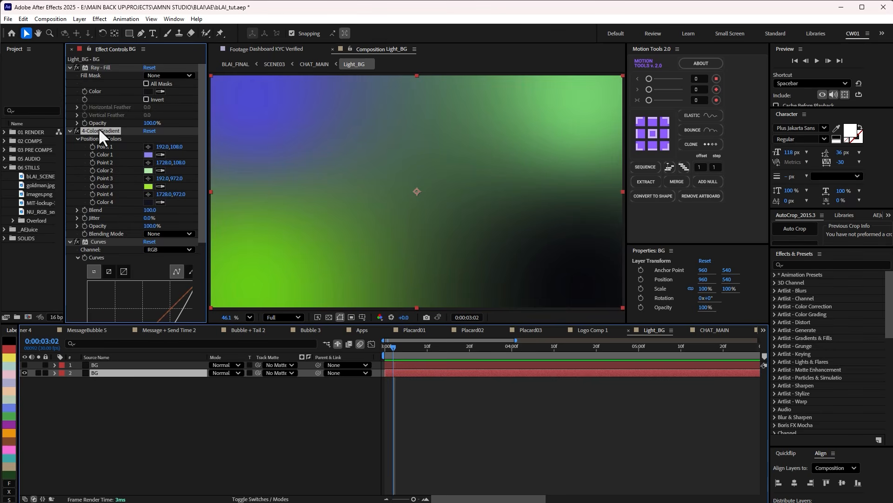
scroll(122, 234, down, 5)
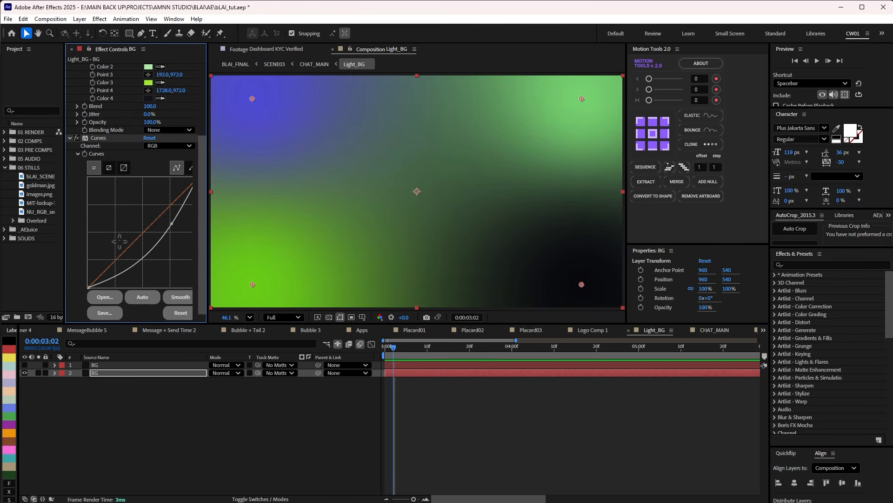
Show the upper BG layer, delete its 4-Color Gradient effect and reveal its Opacity, with the playhead at 0:00:03:00.
click(107, 365)
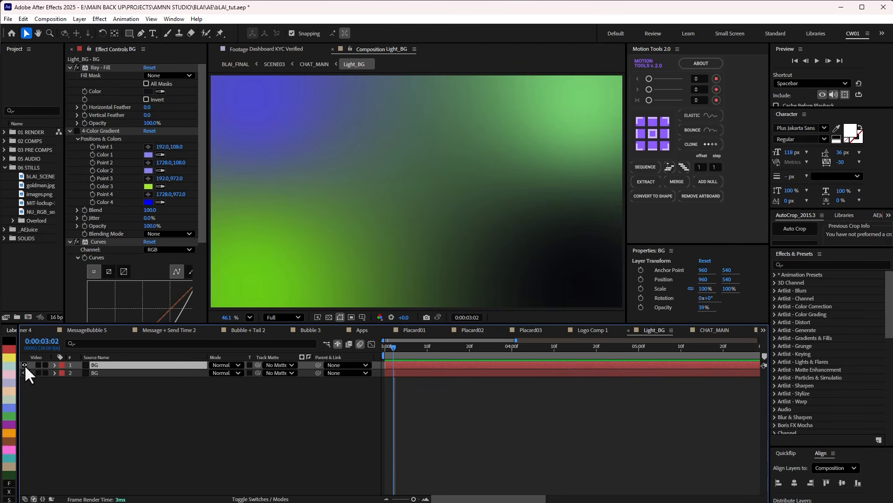
drag(202, 207, 98, 124)
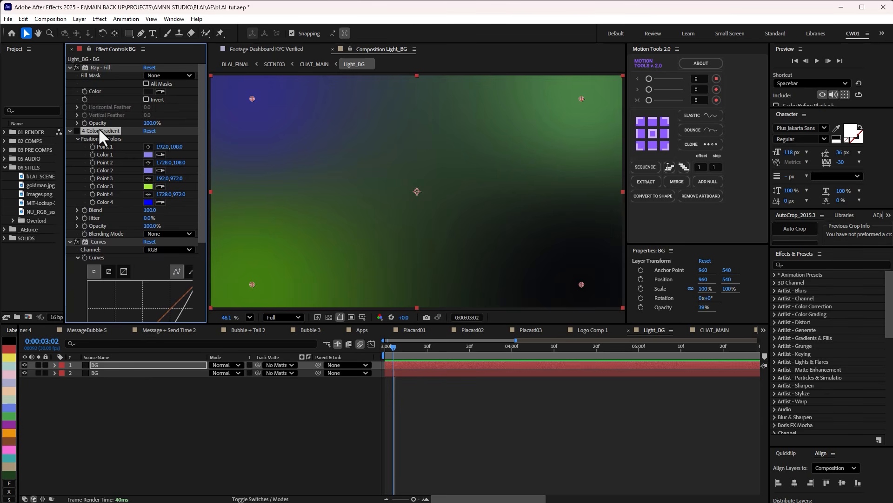
key(Delete)
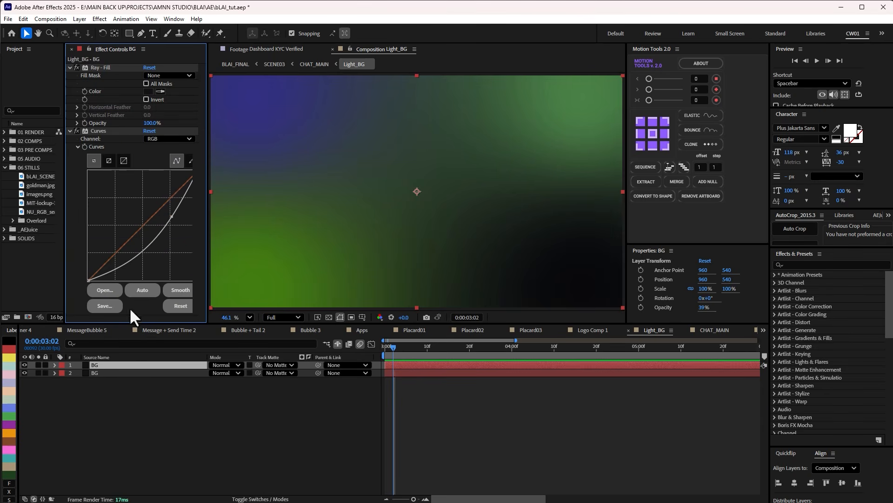
key(t)
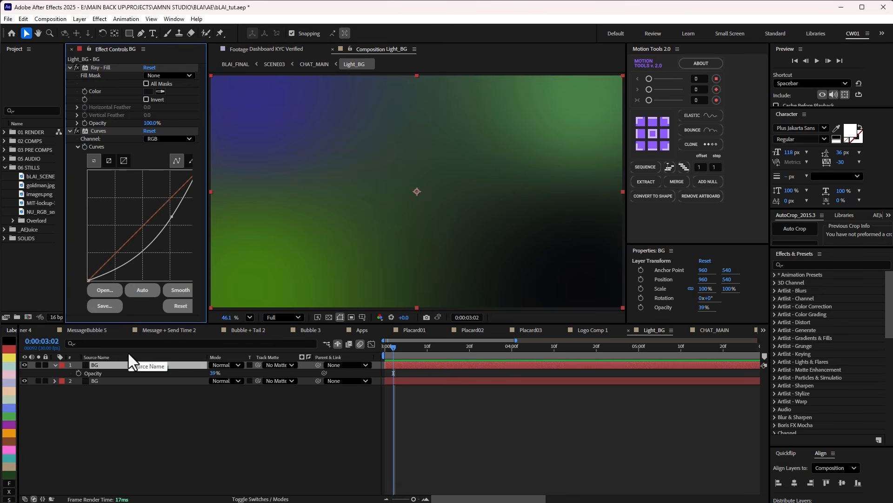
drag(396, 350, 163, 393)
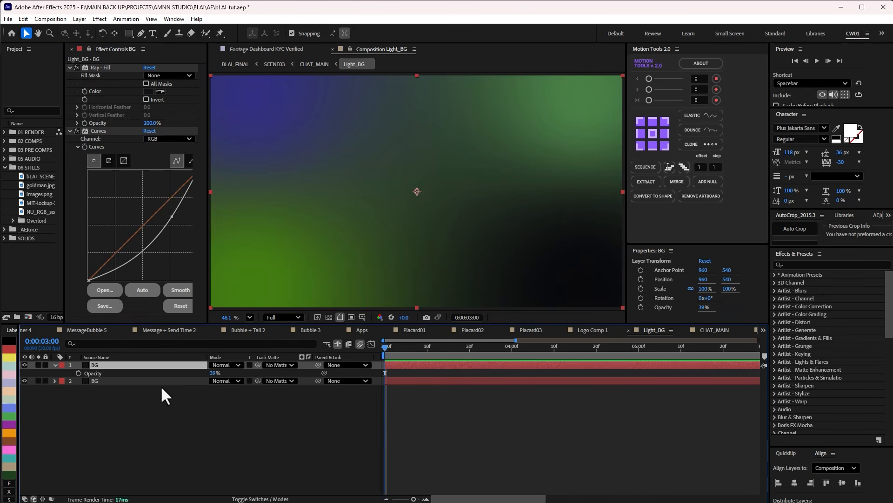
Return to the CHAT_MAIN composition and scrub the soloed Light_BG layer to 0:00:03:07.
click(489, 426)
key(Tab)
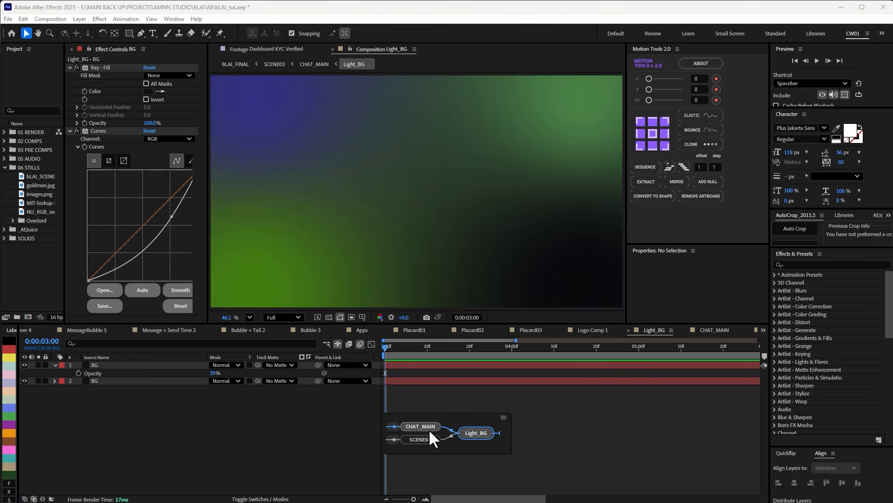
click(416, 423)
drag(439, 355, 450, 349)
Make the Tansition matte layer visible, solo it and preview its scaling from 0:00:03:05 to 0:00:03:24.
click(101, 483)
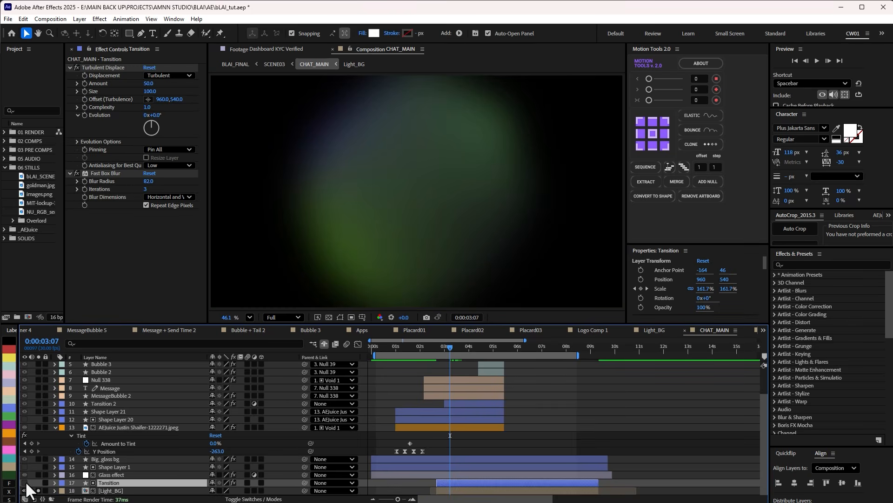
click(22, 482)
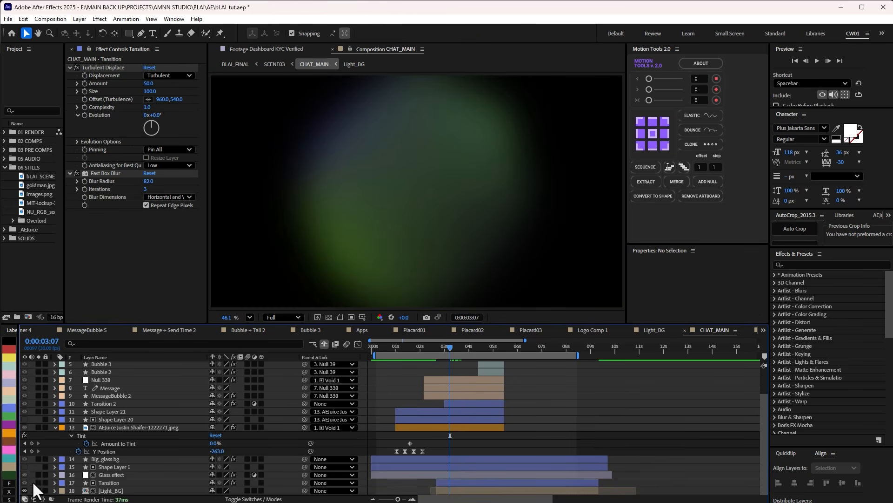
click(38, 482)
click(116, 483)
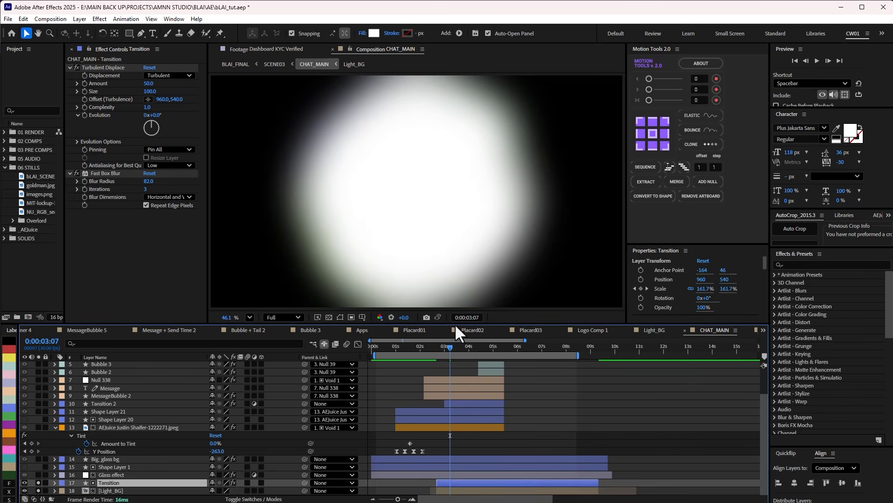
key(space)
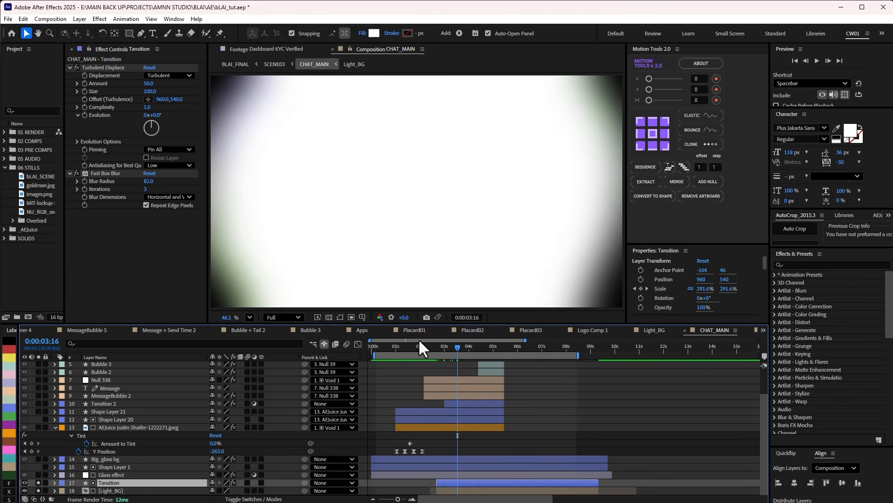
mouse_move(436, 350)
mouse_down()
mouse_move(426, 347)
mouse_move(448, 345)
mouse_up()
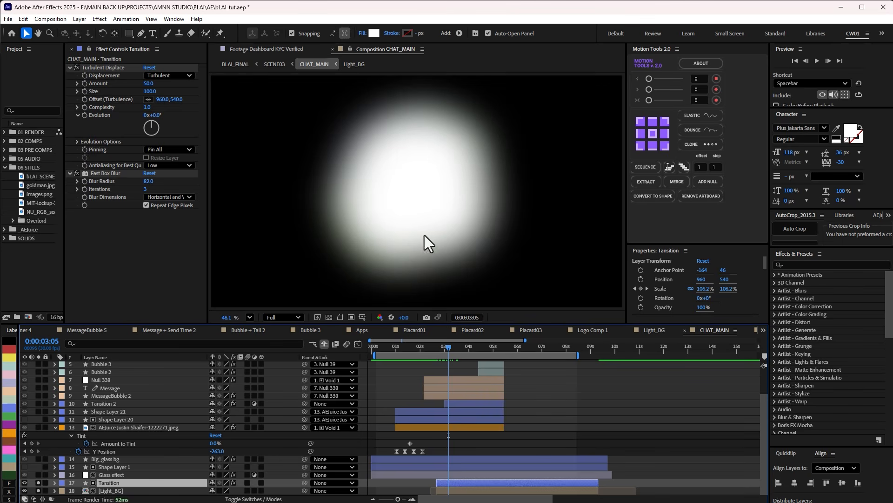
drag(447, 347, 464, 346)
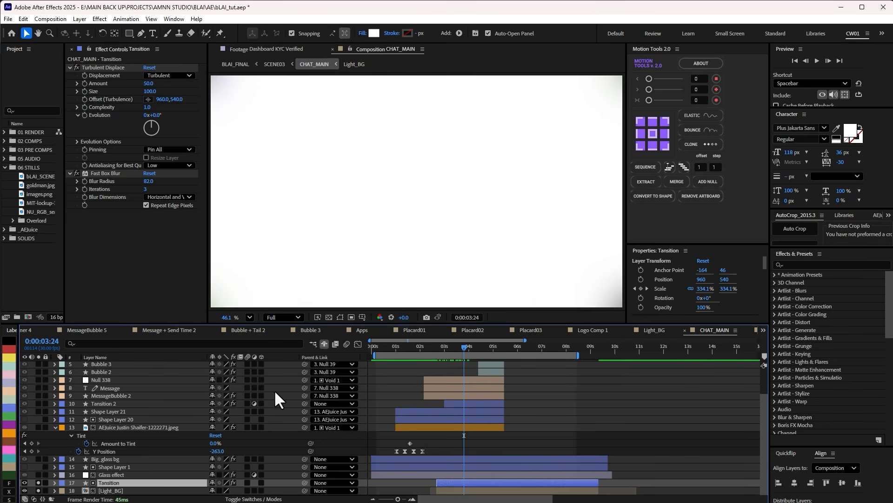
Hide the Tansition layer, unsolo Light_BG and move the playhead to 0:00:04:02.
click(24, 483)
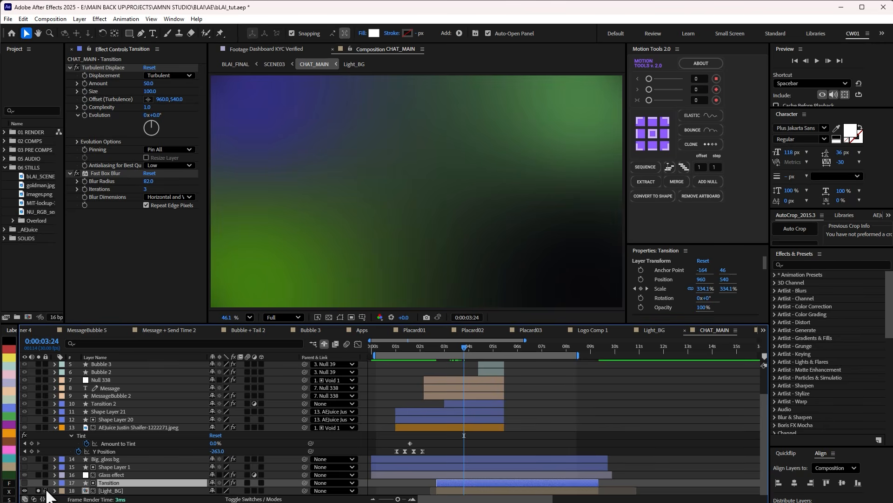
click(38, 491)
drag(462, 345, 469, 346)
Open the Image Container composition and scrub the orb's rotation to 0:00:02:06.
scroll(459, 356, up, 1)
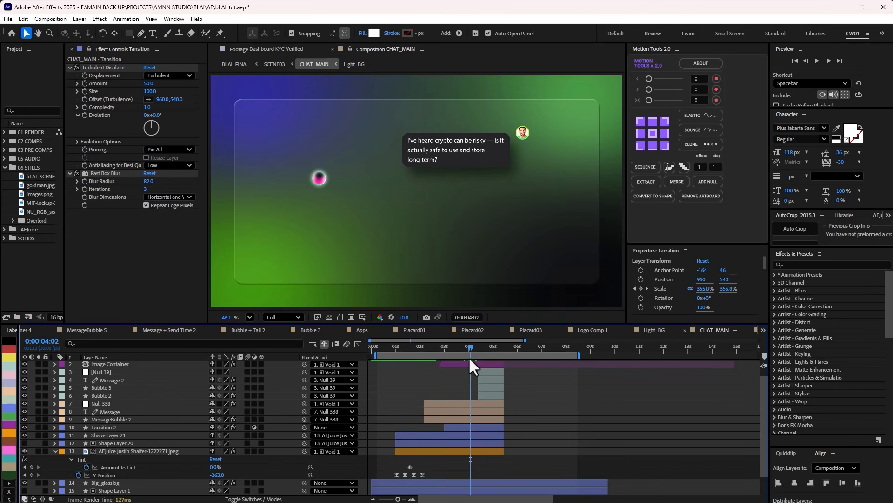
double_click(454, 364)
click(403, 347)
drag(417, 348, 568, 349)
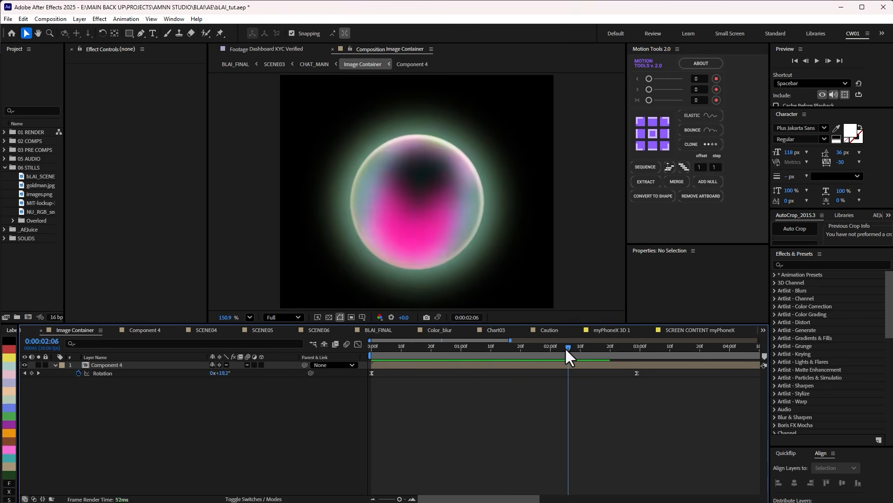
Open the Component 4 composition and preview the orb's expression-driven rotation up to 0:00:01:06.
double_click(450, 365)
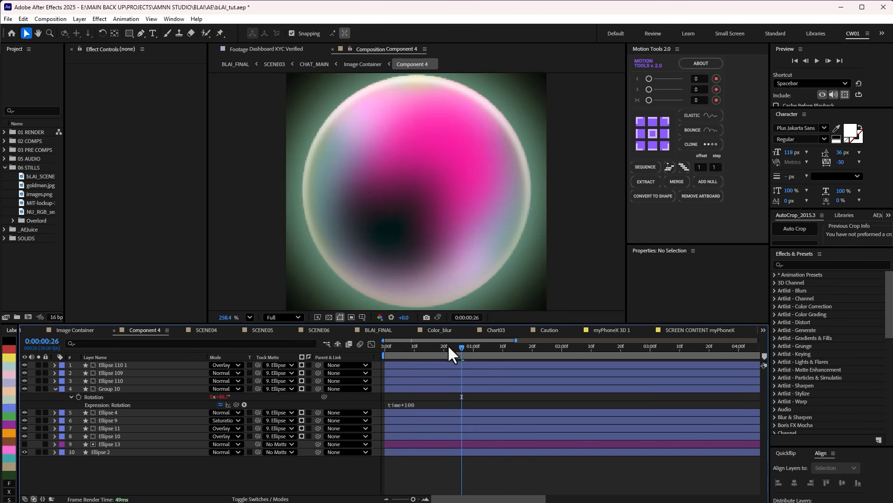
drag(451, 353, 405, 348)
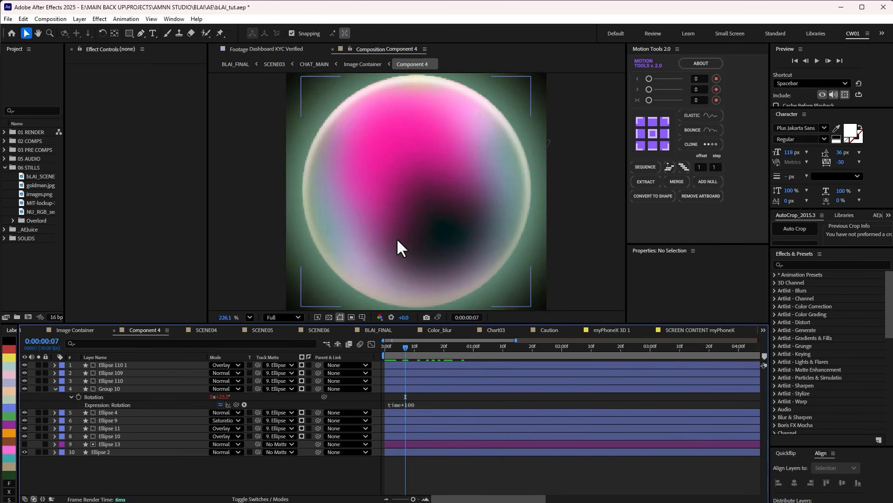
scroll(398, 246, down, 2)
key(space)
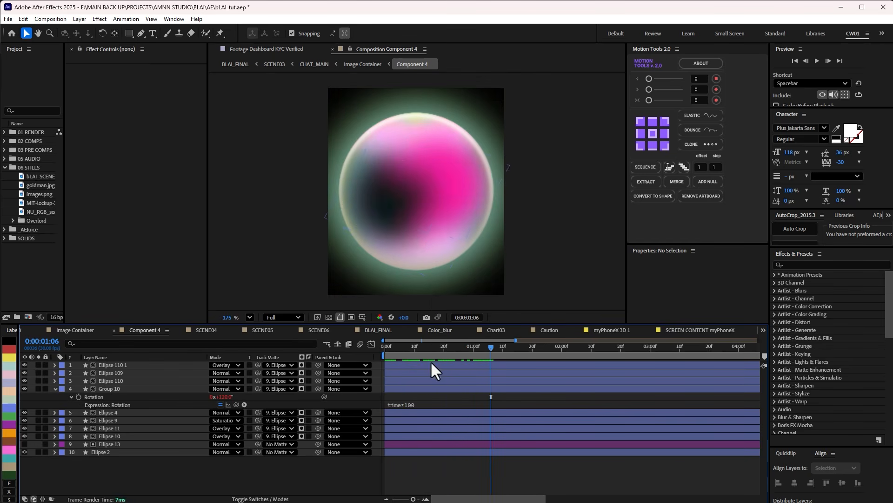
Inspect the effects on the orb's Group 10, Ellipse 110 1 and Ellipse 110 layers.
click(136, 390)
click(138, 366)
click(133, 380)
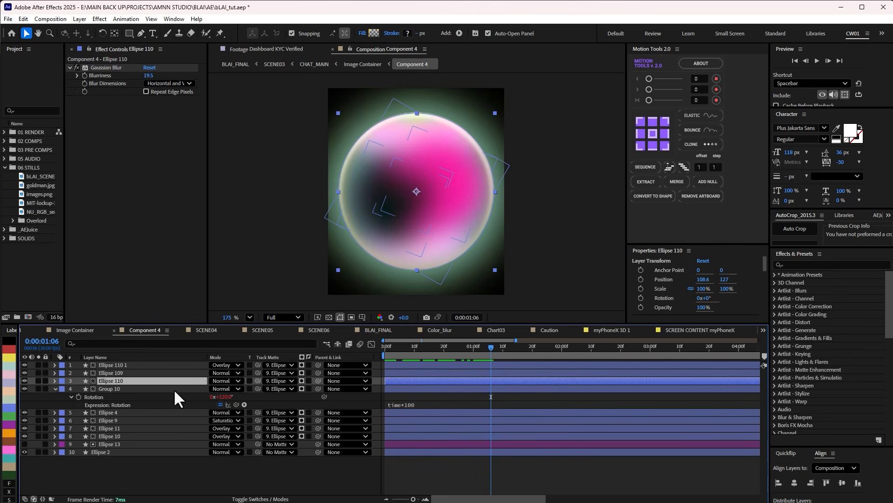
Inspect the effects on the orb's Ellipse 4, Ellipse 11, Ellipse 13, Ellipse 110 1 and Ellipse 2 layers.
drag(468, 351, 494, 354)
click(115, 413)
click(111, 428)
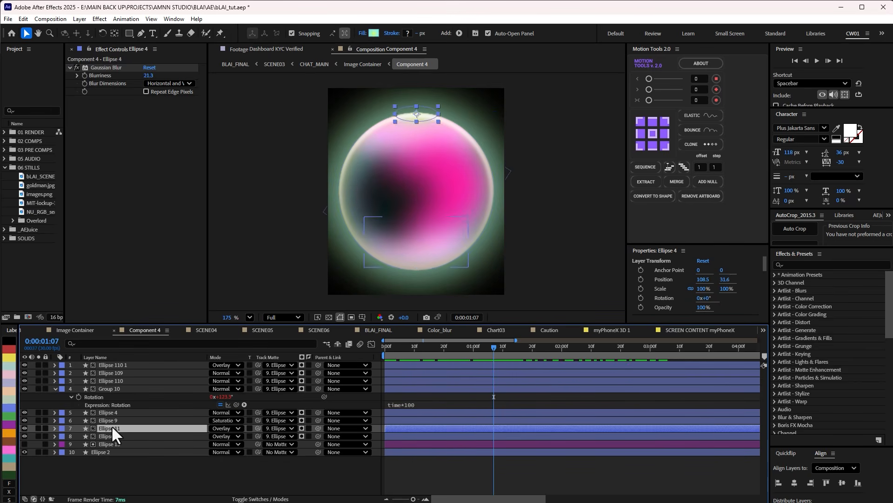
click(113, 443)
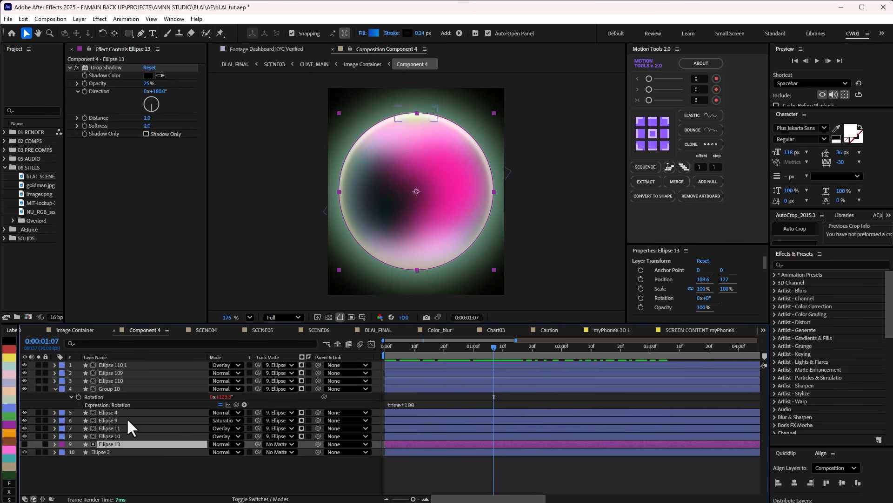
click(112, 365)
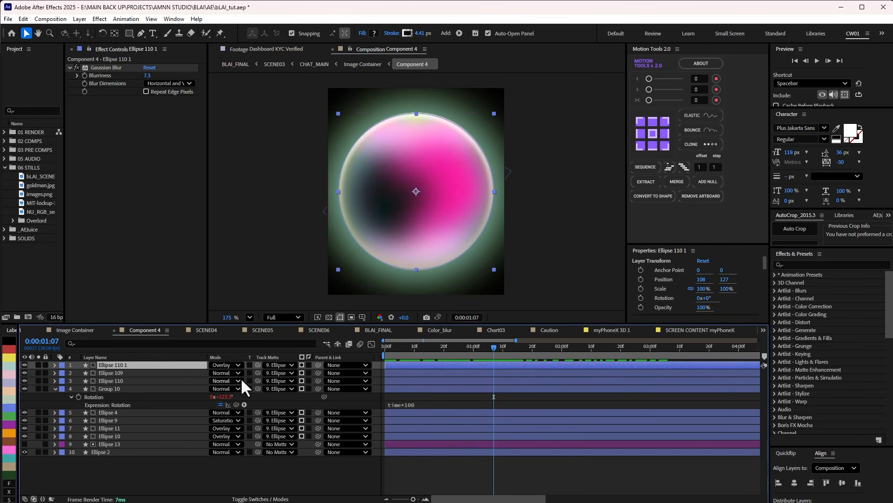
click(111, 452)
key(Page_Up)
key(Page_Up)
key(Page_Up)
key(Page_Up)
key(Page_Up)
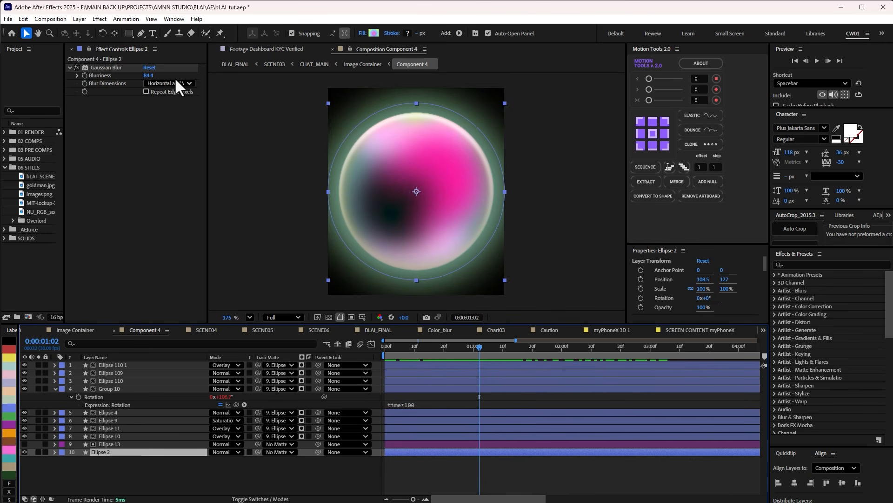
Scrub the orb in Image Container to 0:00:02:17, and return to CHAT_MAIN at 0:00:04:27.
key(Tab)
click(413, 407)
drag(421, 344, 600, 345)
key(Tab)
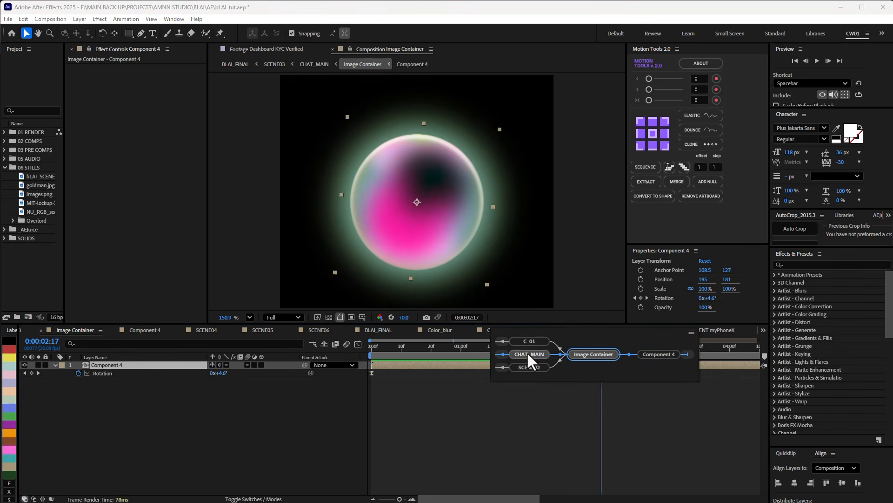
click(528, 355)
mouse_move(480, 346)
mouse_down()
mouse_move(488, 343)
mouse_move(471, 343)
mouse_move(490, 339)
mouse_up()
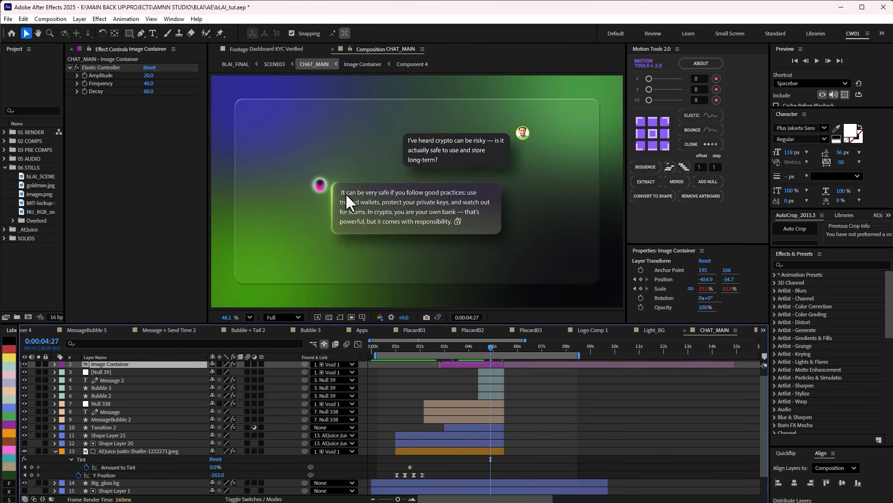
Look over CHAT_MAIN's portrait, MessageBubble 2, Message, Null 338 and Bubble 2 layers.
click(106, 395)
scroll(468, 421, down, 1)
click(469, 427)
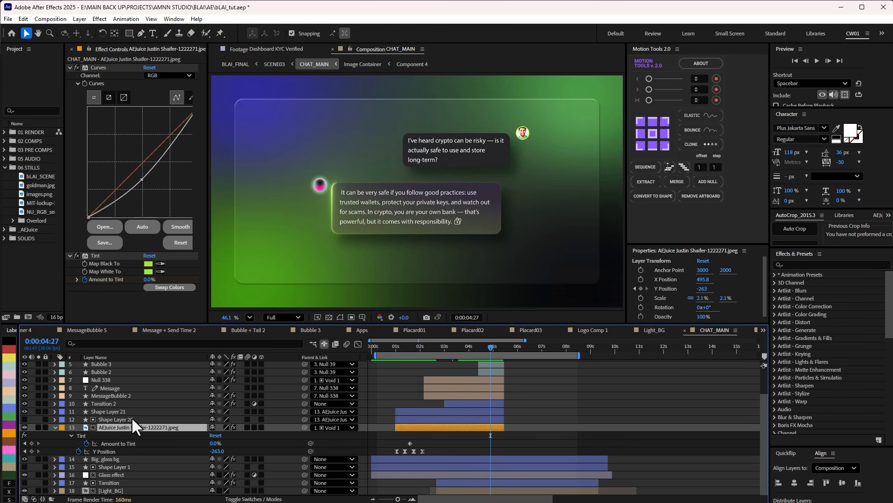
scroll(131, 417, up, 2)
click(114, 428)
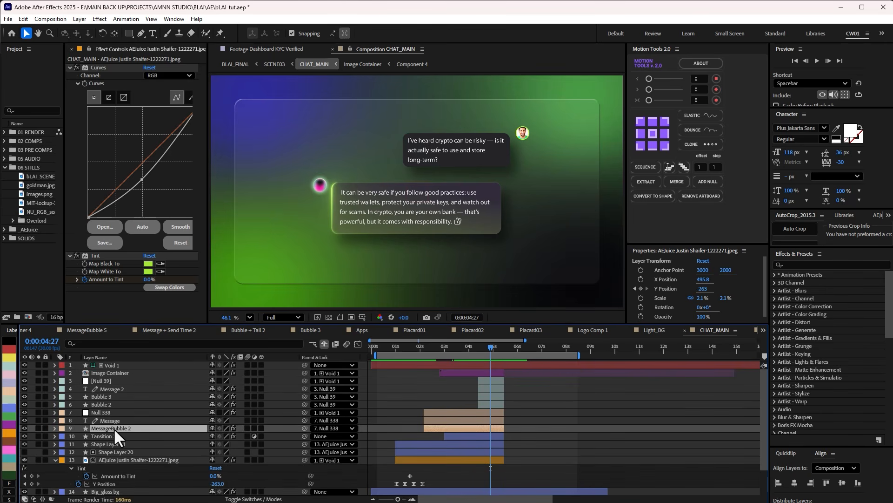
click(119, 420)
click(126, 412)
scroll(143, 411, down, 2)
scroll(123, 466, up, 2)
click(111, 404)
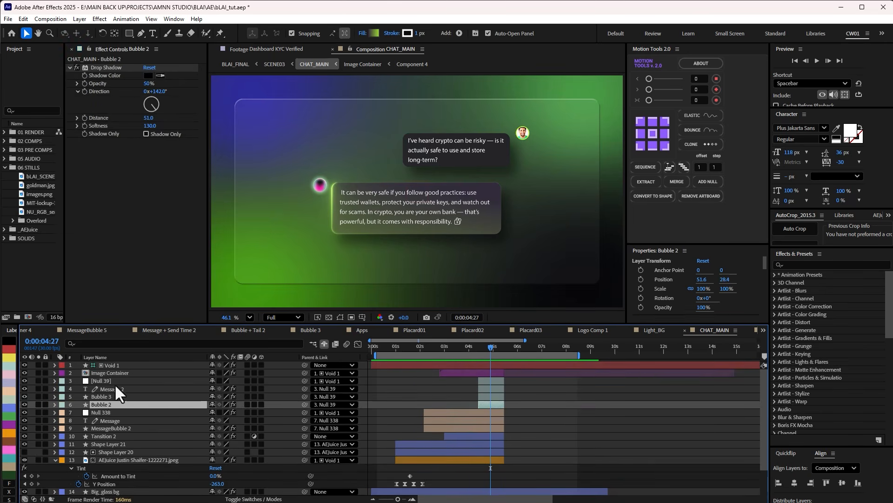
Solo Bubble 2 and Bubble 3 and review Bubble 3's effects at 0:00:04:28.
drag(38, 404, 38, 380)
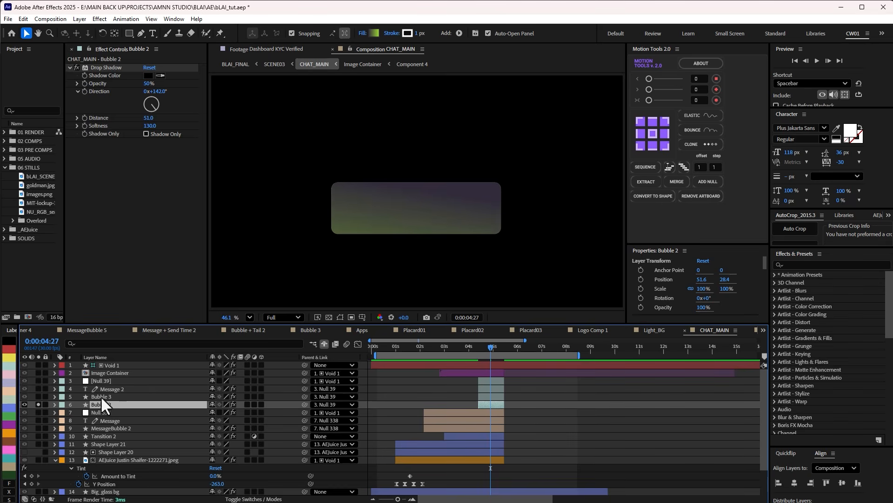
click(39, 396)
click(105, 396)
drag(201, 140, 201, 163)
click(493, 348)
mouse_move(492, 347)
mouse_down()
mouse_move(475, 354)
mouse_move(491, 355)
mouse_up()
Delete Bubble 3's Drop Shadow effect and check the Light Reception options of its CC Light Sweep.
drag(200, 107, 199, 73)
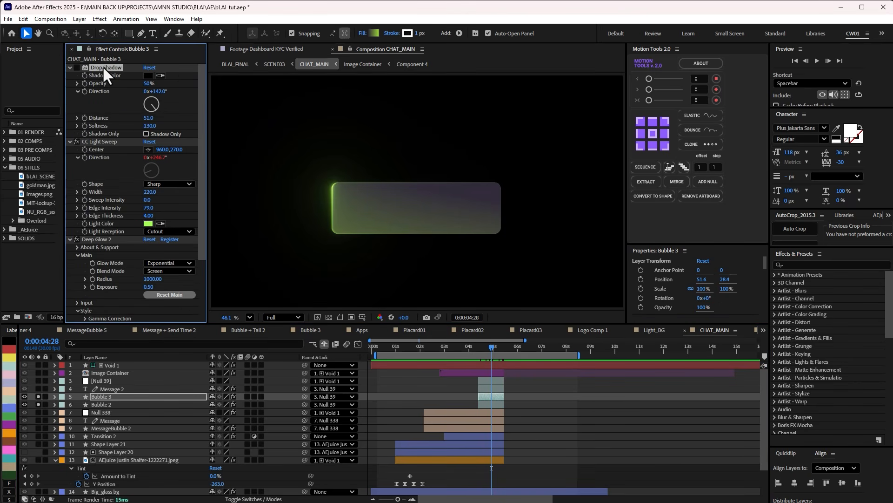
key(Delete)
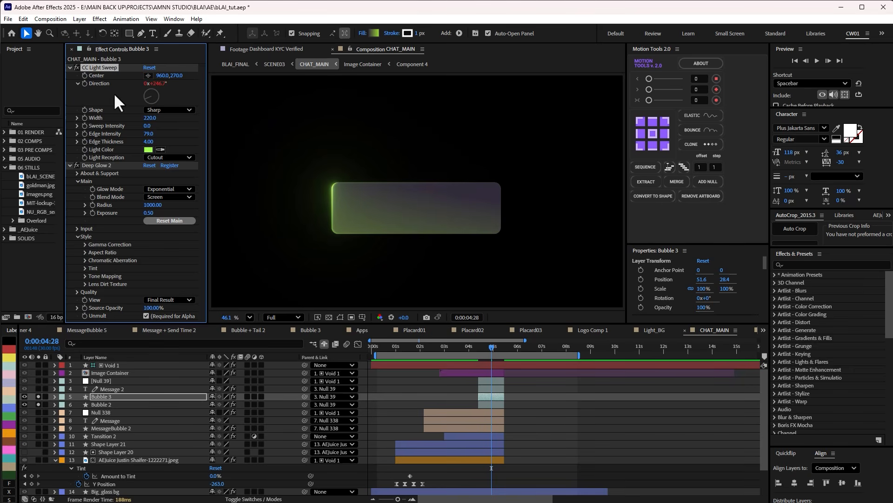
click(166, 157)
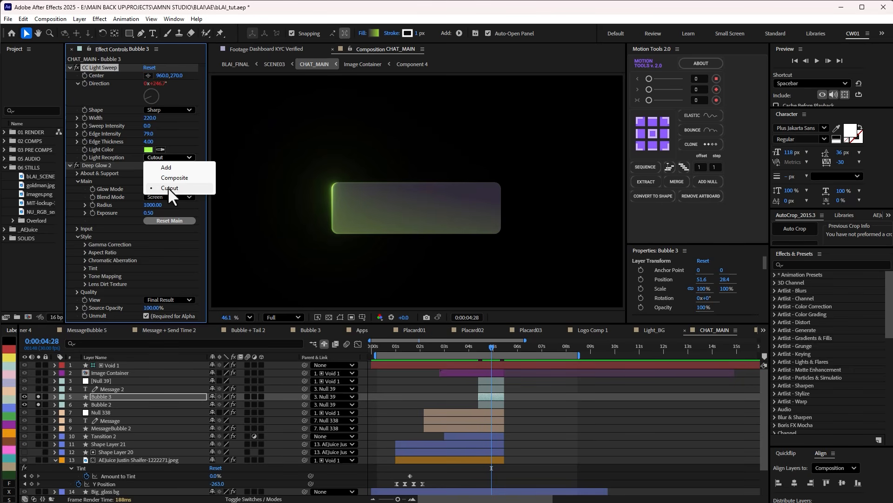
click(442, 399)
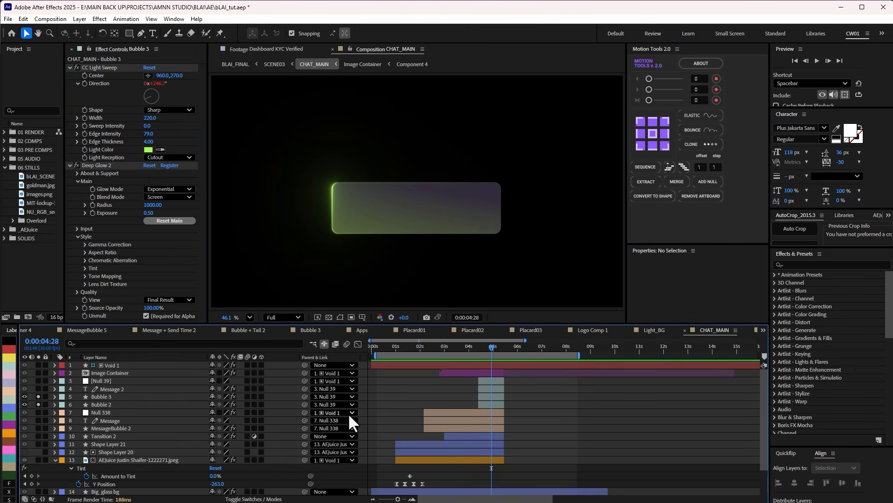
Try the Add blending mode on Bubble 3, scrub to 0:00:05:08 to compare, and restore Normal.
click(253, 498)
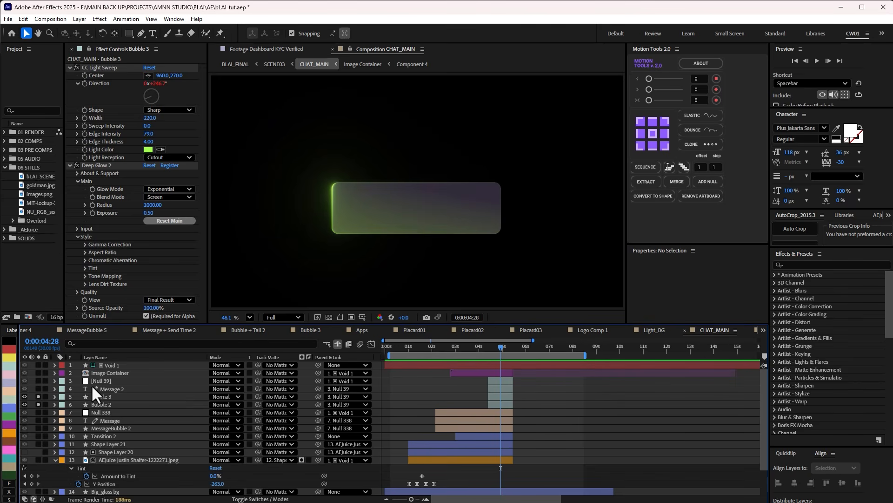
click(102, 395)
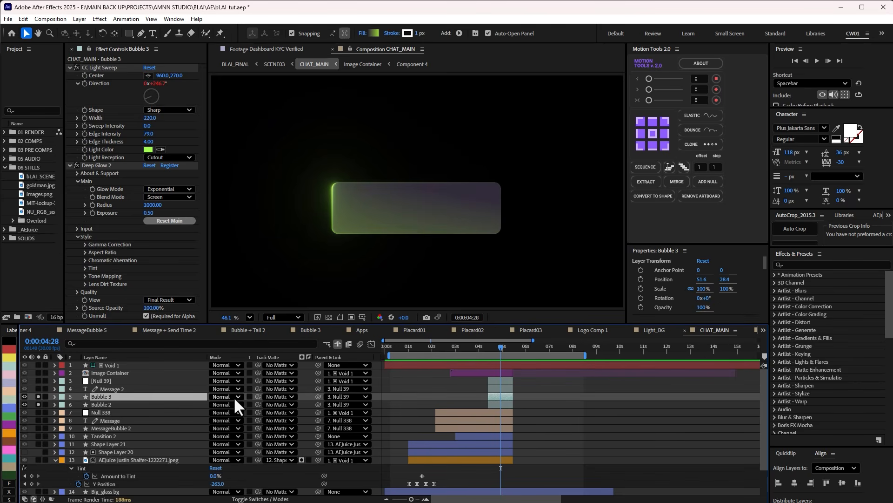
click(234, 396)
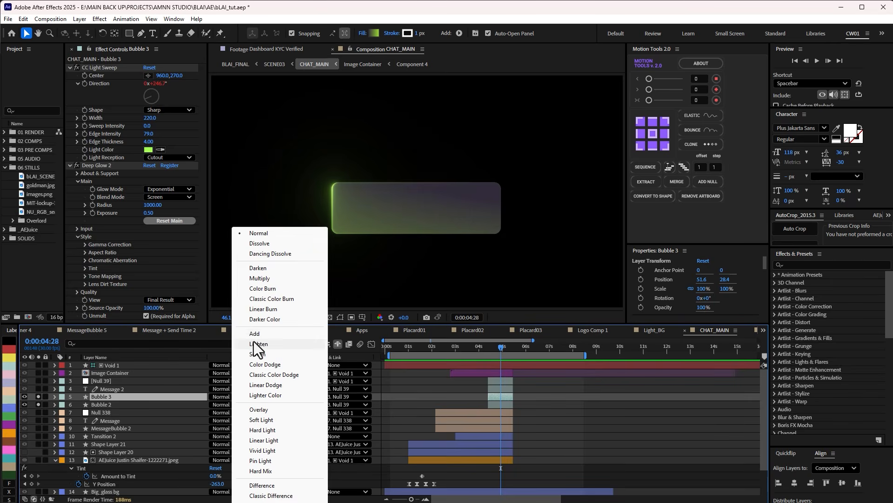
click(255, 334)
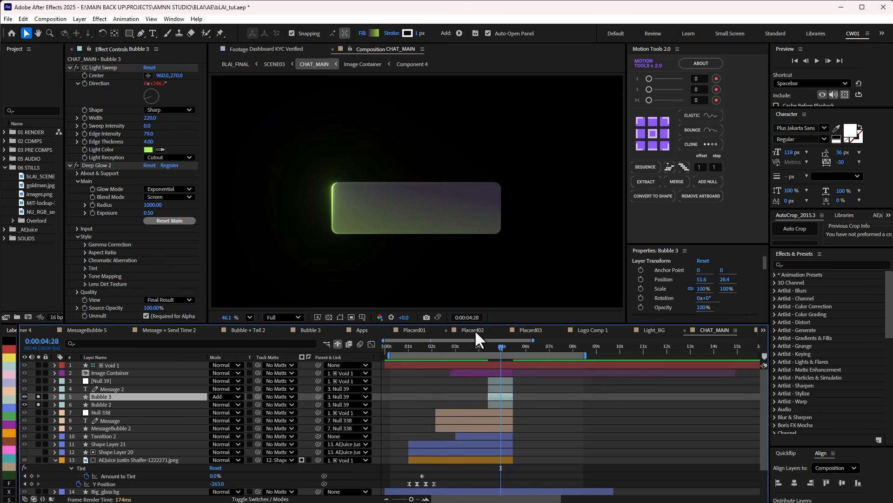
drag(499, 347, 509, 347)
click(219, 396)
click(277, 236)
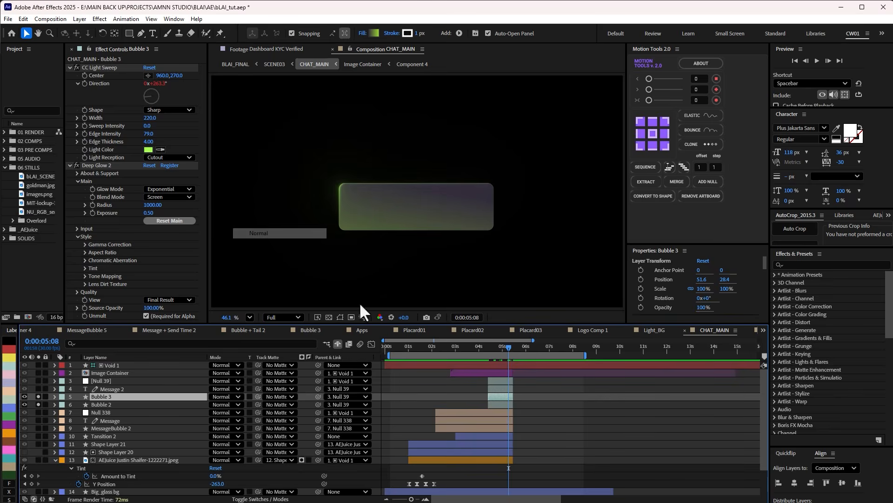
Solo Message 2 and Null 39 with the bubbles, select Null 39 and scrub to 0:00:04:23.
click(38, 388)
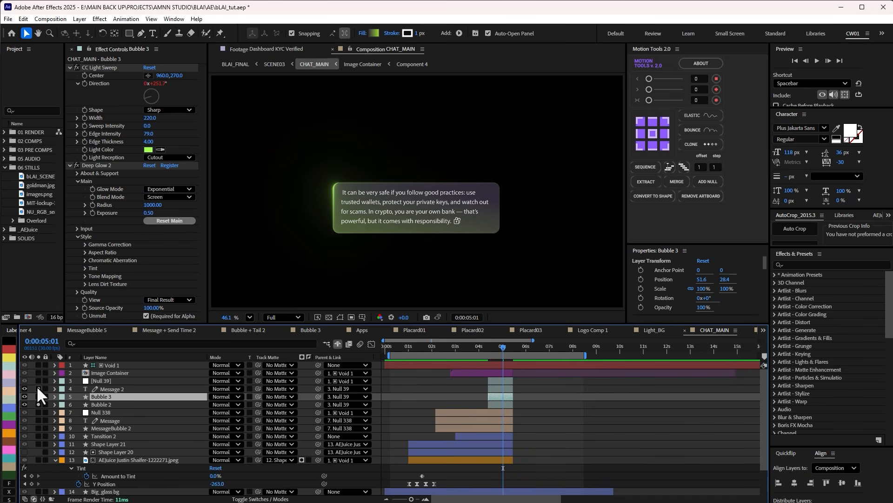
click(38, 381)
click(98, 381)
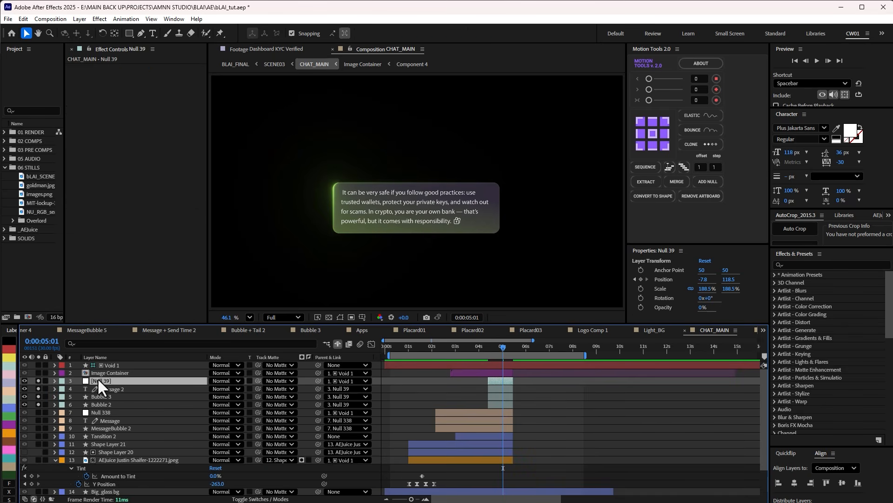
click(502, 347)
mouse_move(502, 347)
mouse_down()
mouse_move(487, 353)
mouse_move(512, 347)
mouse_move(498, 345)
mouse_up()
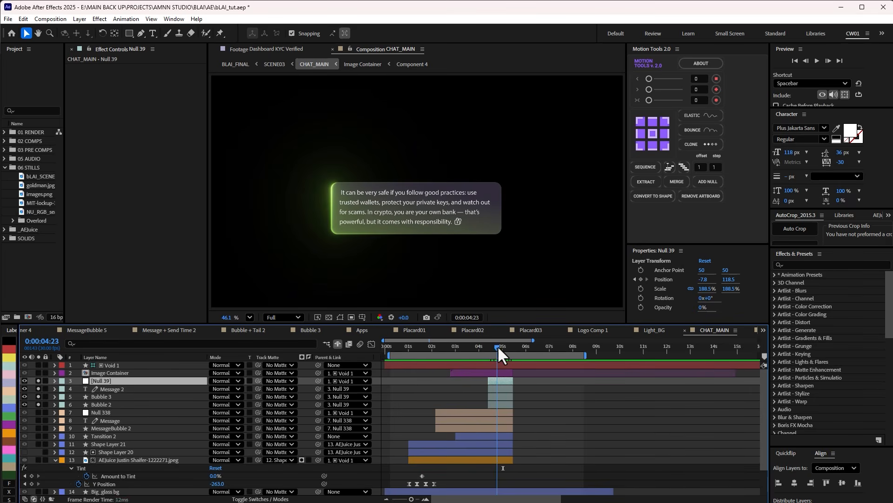
Unsolo Null 39, Message 2, Bubble 3 and Bubble 2, and return to the SCENE03 composition.
drag(38, 380, 39, 404)
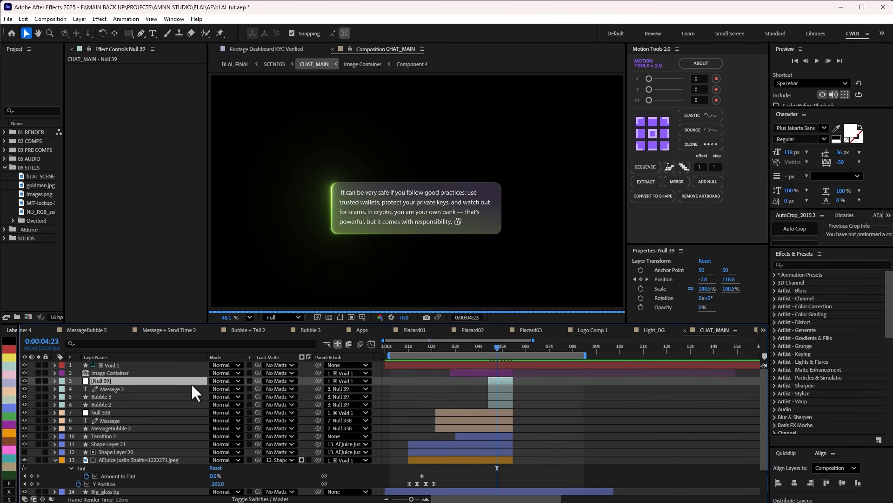
mouse_move(486, 345)
mouse_down()
mouse_move(512, 345)
mouse_move(495, 350)
mouse_up()
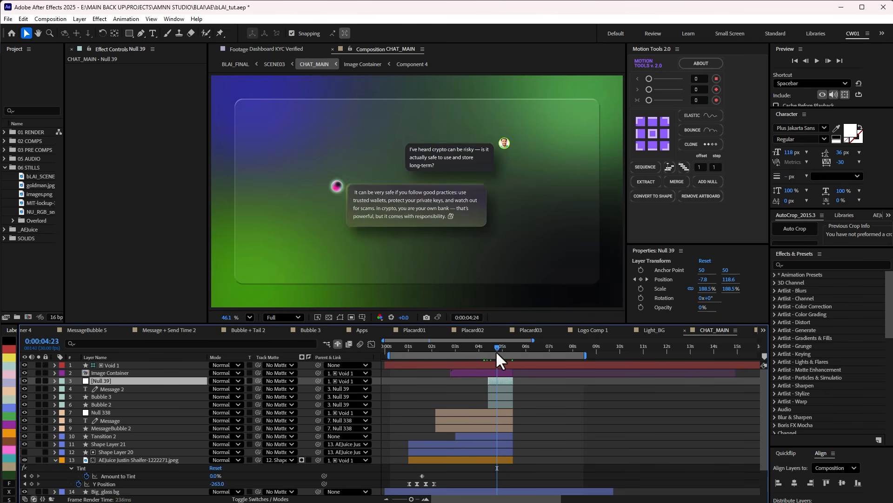
key(Tab)
click(436, 353)
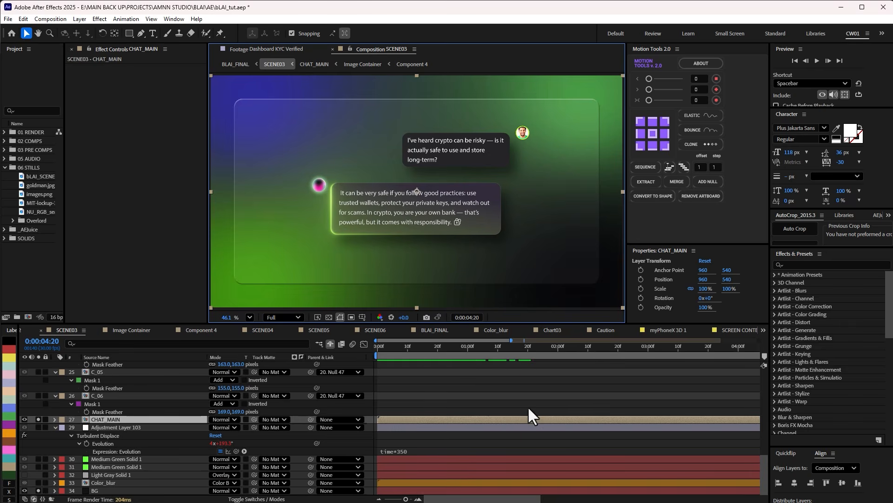
Move SCENE03's playhead to 0:00:06:05 and turn off solo on CHAT_MAIN and every other layer.
scroll(538, 413, down, 3)
drag(531, 348, 571, 347)
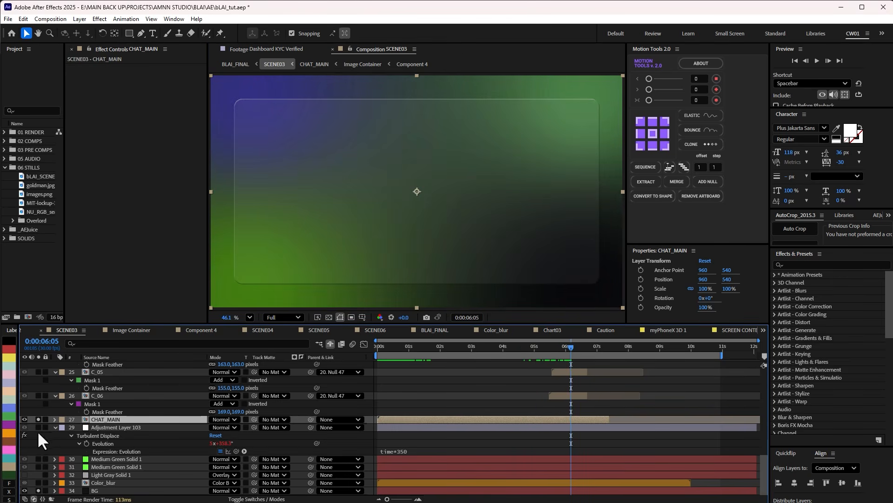
click(39, 420)
scroll(583, 390, up, 3)
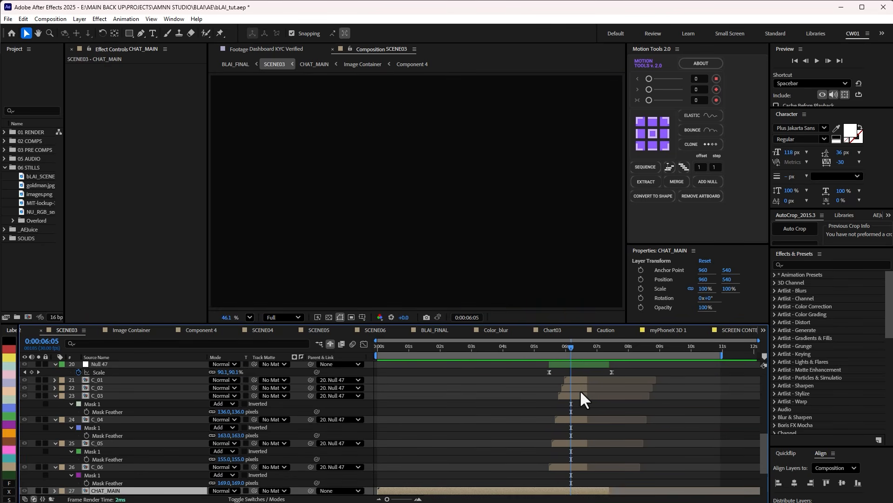
key(ctrl+a)
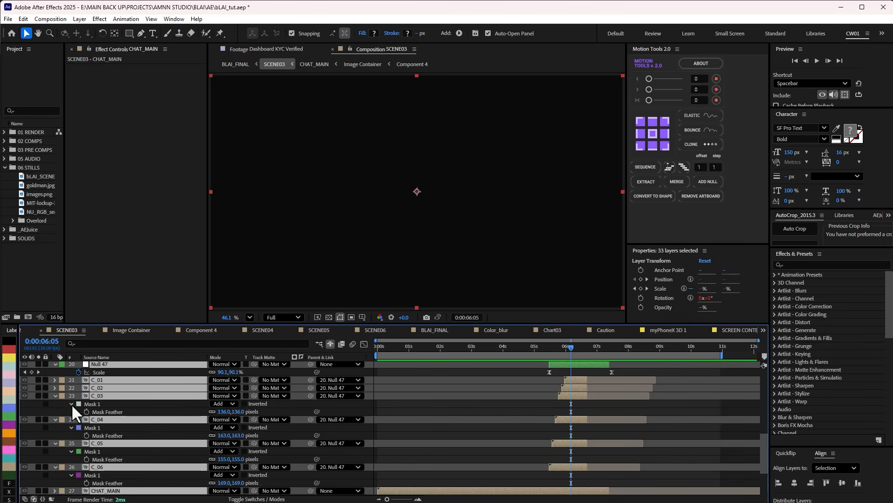
click(39, 379)
click(39, 380)
click(562, 373)
Scrub the dashboard cards' Null 47 scale animation to 0:00:06:14.
mouse_move(571, 346)
mouse_down()
mouse_move(553, 351)
mouse_move(567, 348)
mouse_up()
mouse_move(571, 348)
mouse_down()
mouse_move(555, 347)
mouse_move(579, 345)
mouse_move(572, 345)
mouse_up()
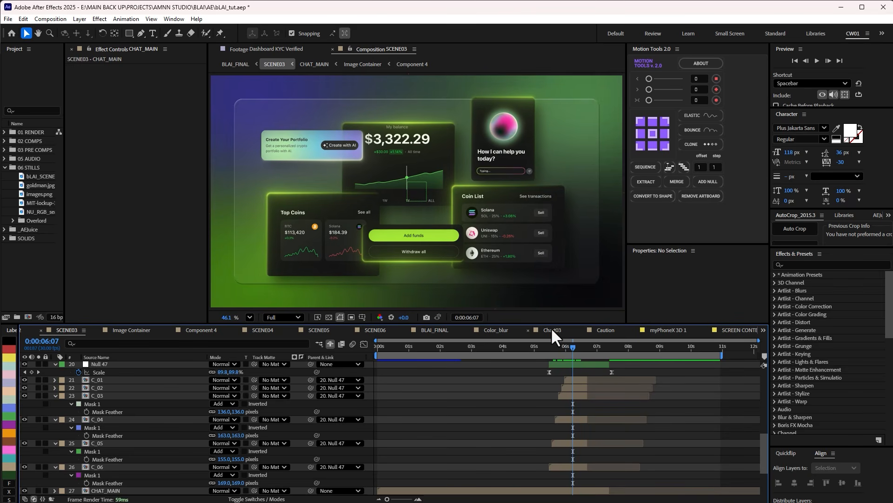
drag(557, 348, 581, 359)
scroll(560, 397, up, 2)
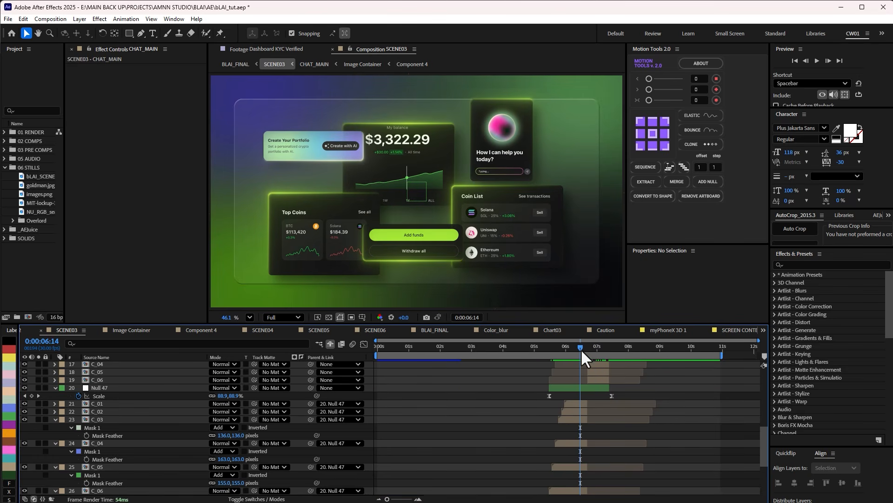
Show the layer switches and scrub the cards' Null 48 position animation to 0:00:07:01.
mouse_move(578, 346)
mouse_down()
mouse_move(588, 345)
mouse_move(572, 353)
mouse_move(589, 353)
mouse_up()
scroll(447, 395, up, 3)
key(F4)
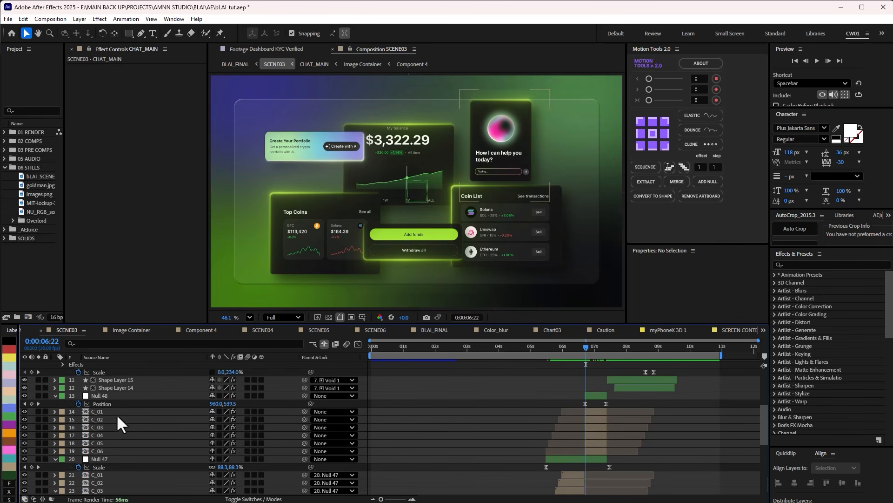
mouse_move(584, 347)
mouse_down()
mouse_move(597, 350)
mouse_move(584, 356)
mouse_move(603, 353)
mouse_move(595, 354)
mouse_up()
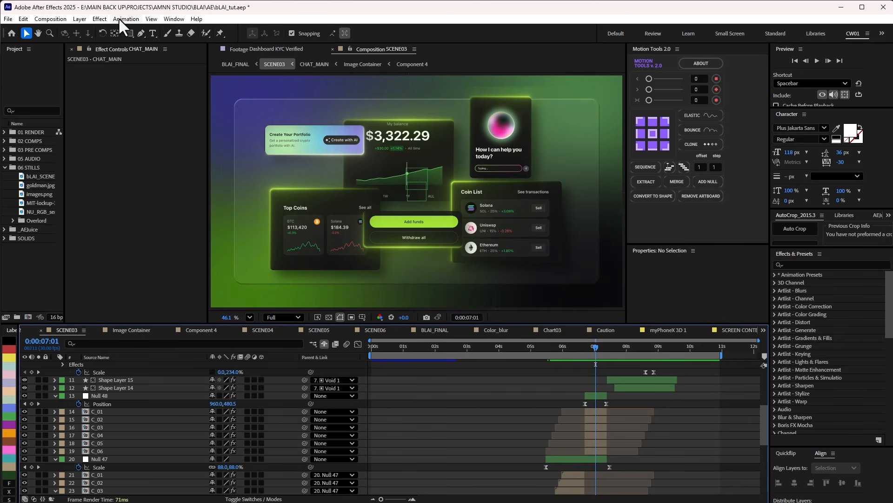
Open the Swiss_Knife script panel from the list of installed scripts.
click(173, 18)
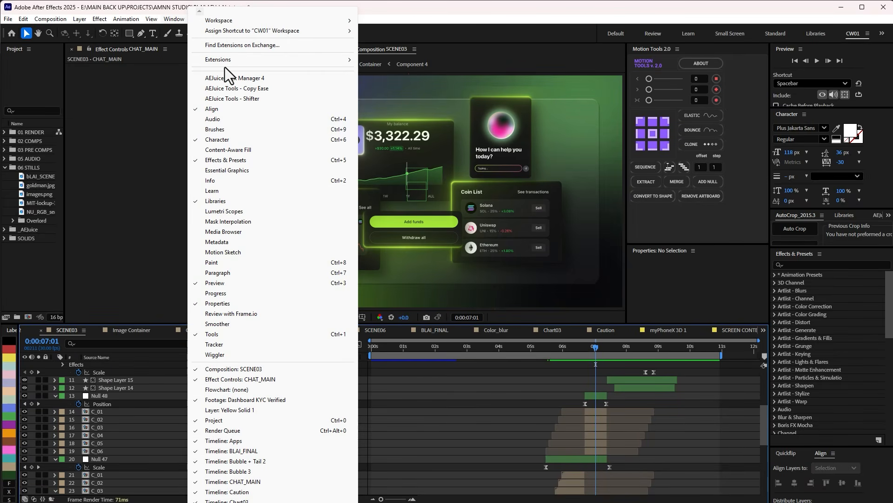
key(s)
key(s)
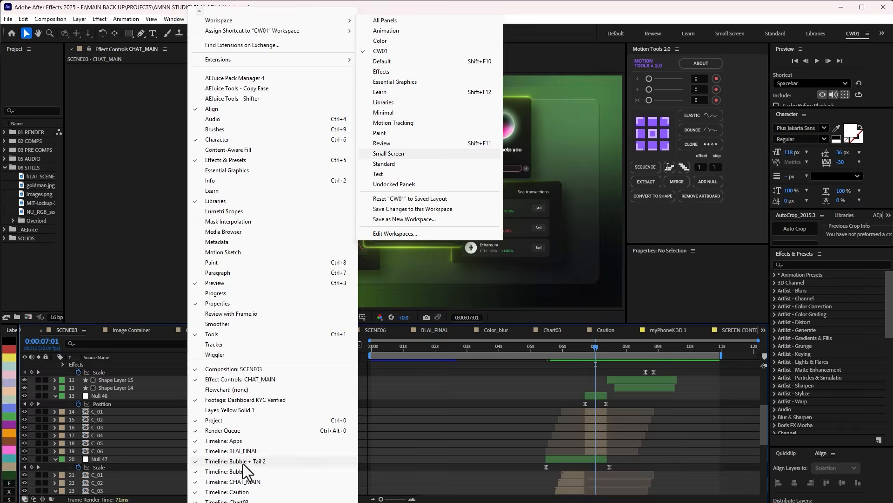
scroll(246, 470, down, 10)
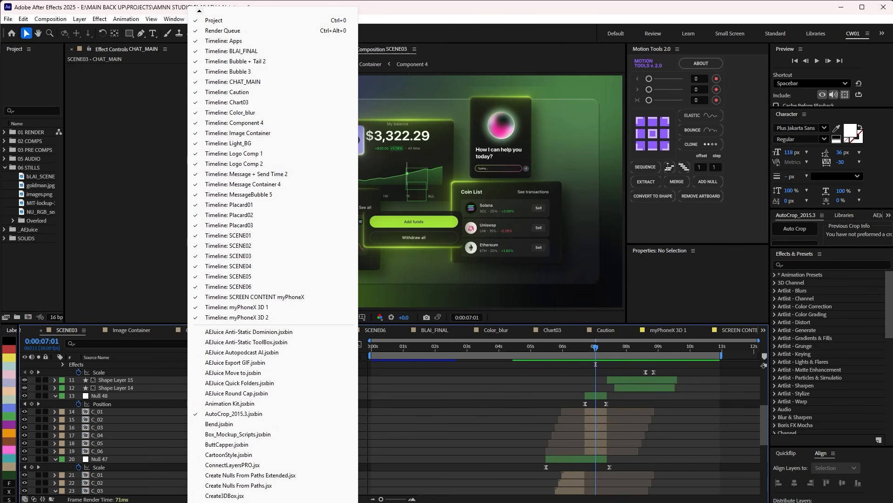
scroll(245, 471, down, 6)
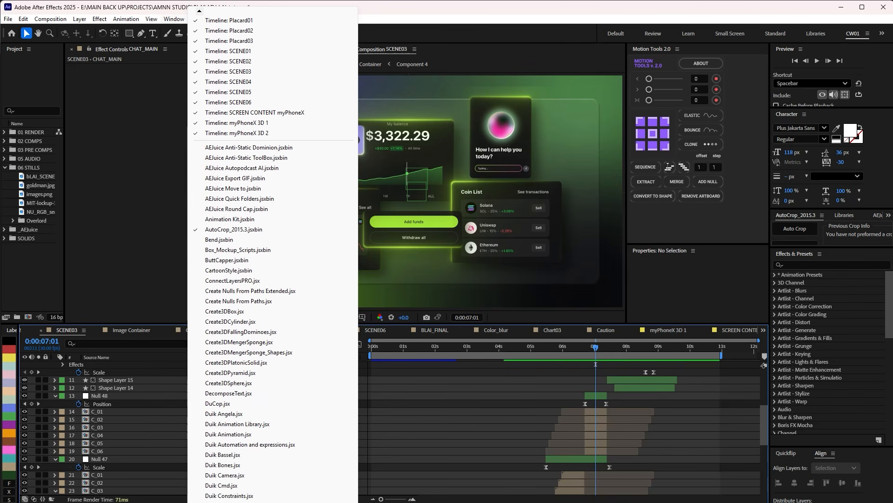
scroll(273, 261, down, 6)
scroll(273, 484, down, 3)
click(260, 484)
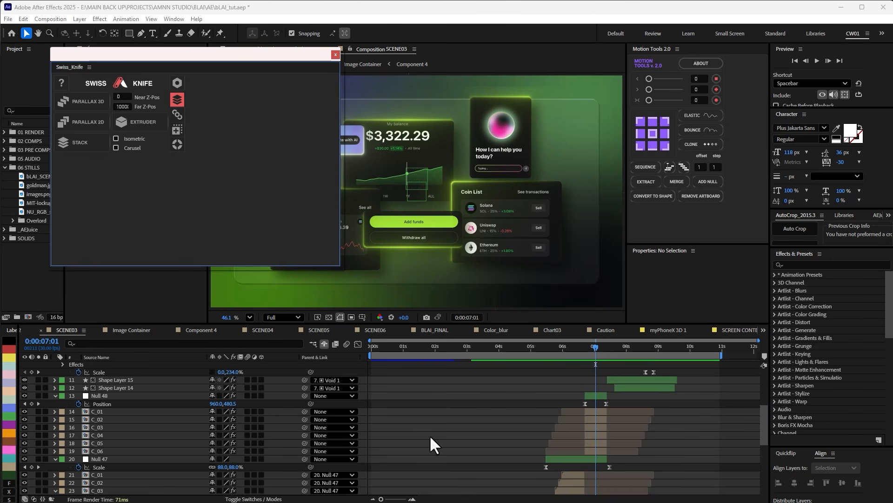
Move the floating Swiss_Knife window clear of the SCENE03 composition view, keeping all its tools on screen.
drag(162, 54, 748, 123)
drag(692, 138, 721, 122)
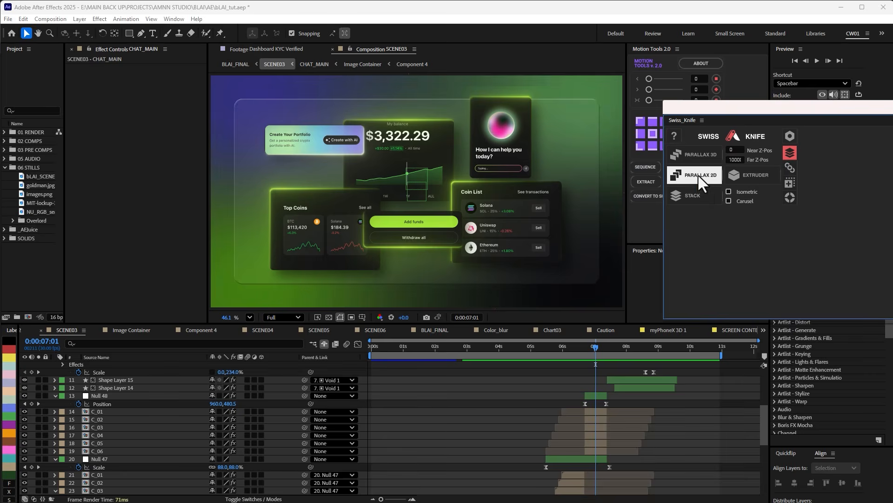
drag(752, 112, 708, 99)
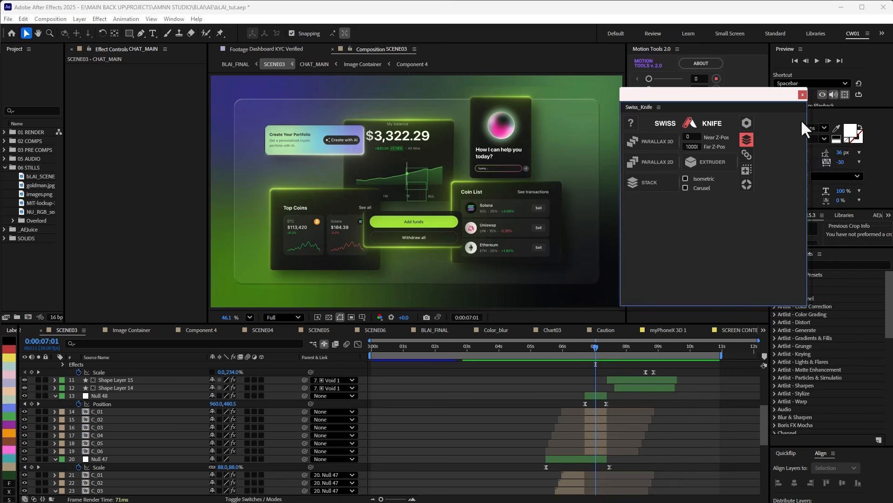
drag(689, 96, 725, 92)
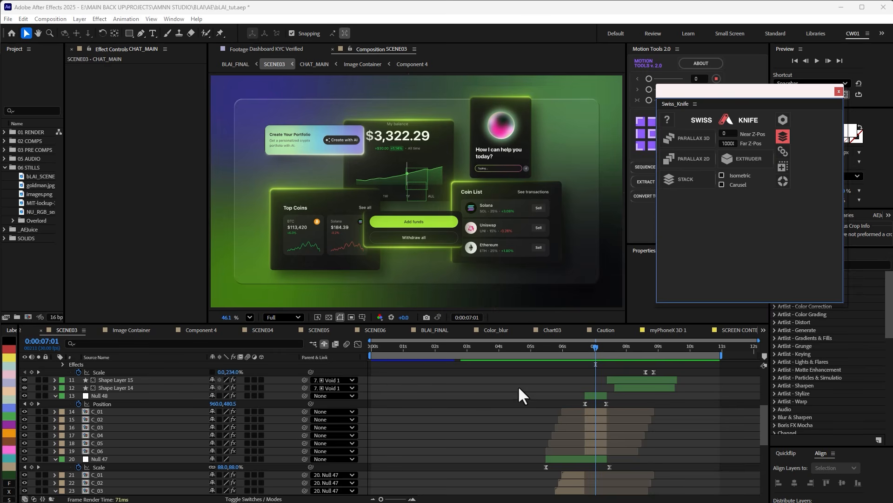
Scrub SCENE03 to 0:00:06:28 and select the C_01 to C_06 layers directly below Null 48.
scroll(518, 385, down, 3)
click(572, 426)
scroll(573, 426, down, 3)
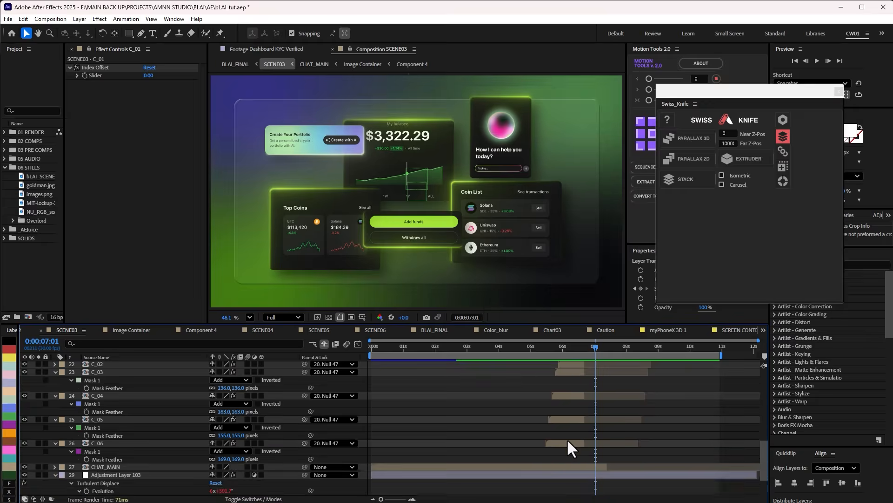
shift+click(567, 442)
drag(563, 346, 592, 346)
scroll(594, 366, up, 5)
click(592, 411)
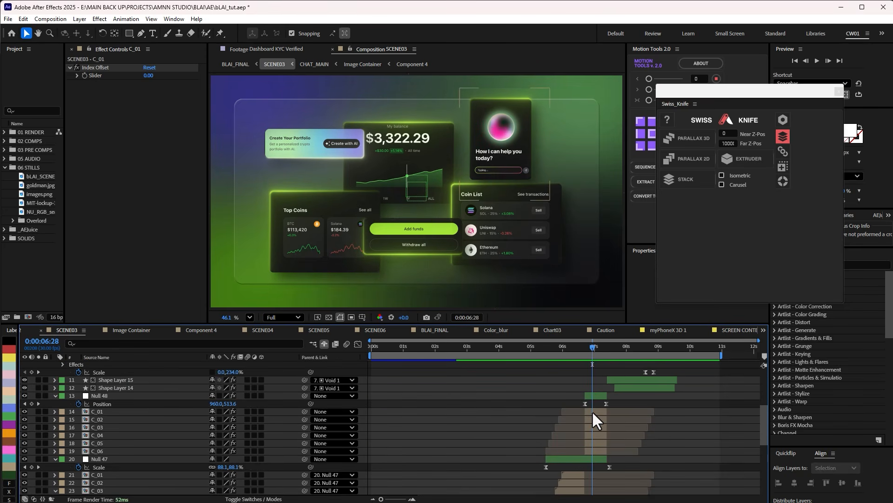
shift+click(595, 450)
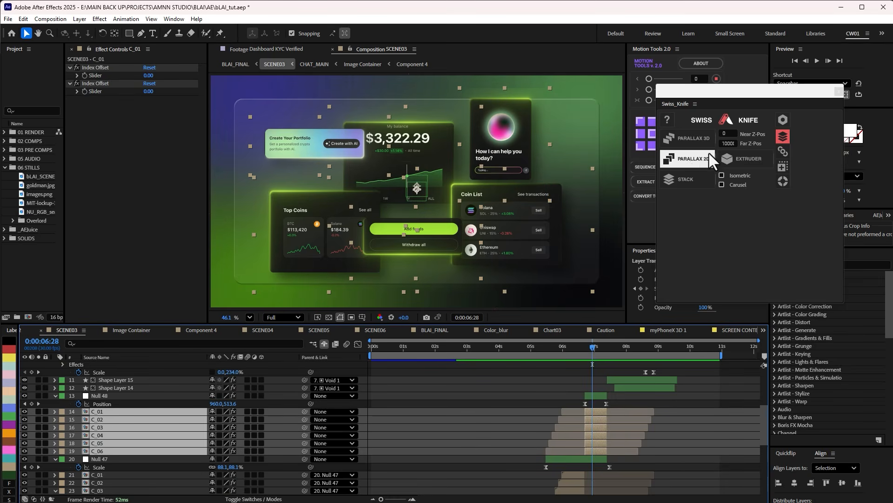
Inspect Null 48's 2D Parallax Controller effect, scrub its animation to 0:00:07:02, and close the Swiss_Knife window.
click(102, 395)
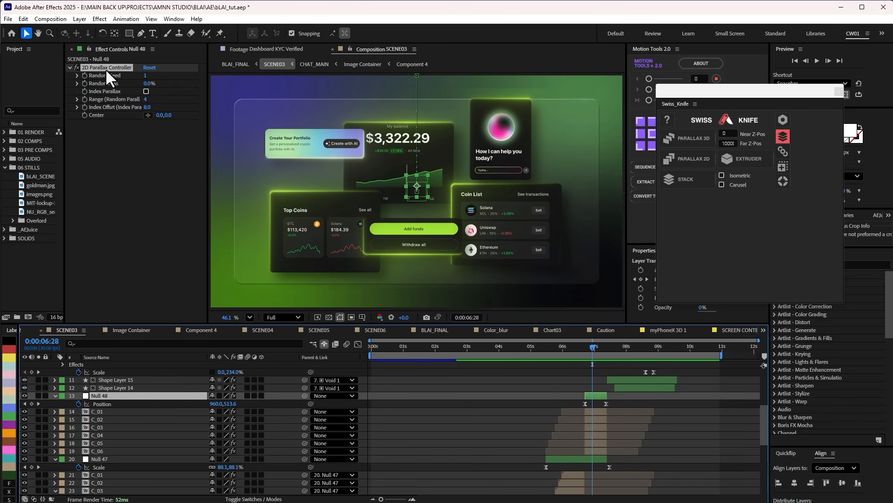
click(130, 68)
mouse_move(594, 346)
mouse_down()
mouse_move(606, 345)
mouse_move(591, 345)
mouse_move(597, 352)
mouse_up()
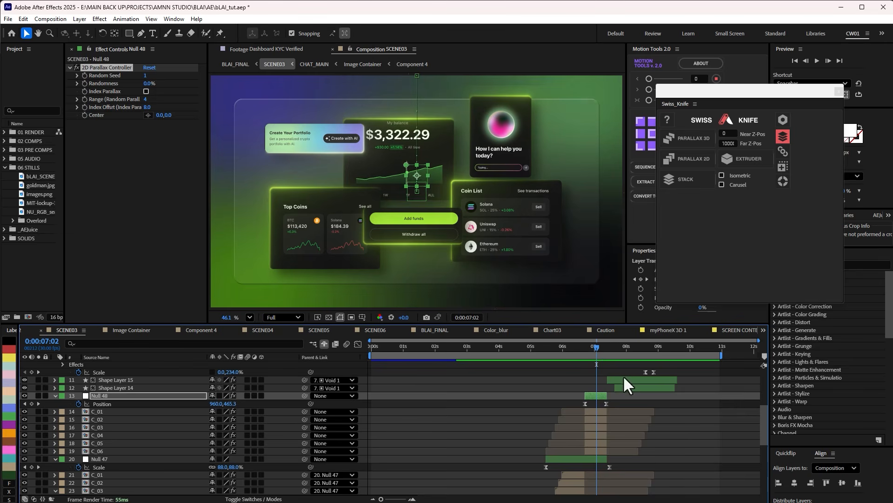
click(683, 426)
click(836, 91)
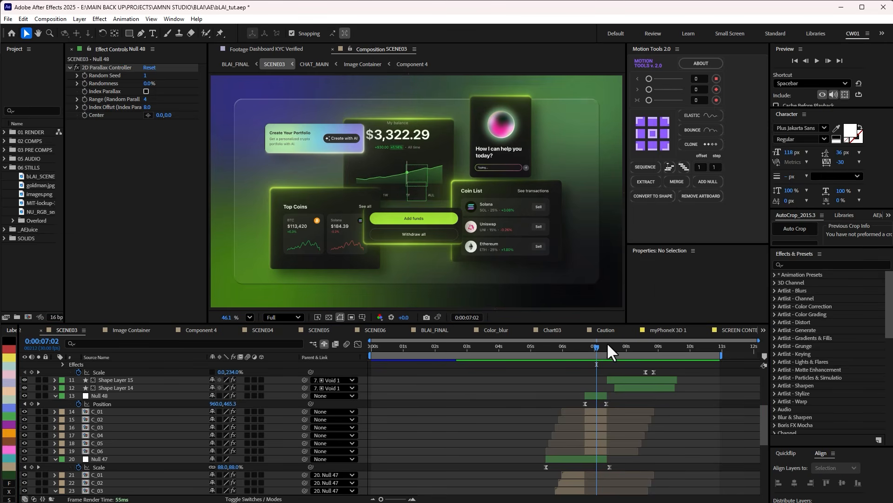
Scrub from the Chat label at 0:00:07:27 to the Trade label at 0:00:08:23 and select Trade 2.
drag(596, 345, 624, 340)
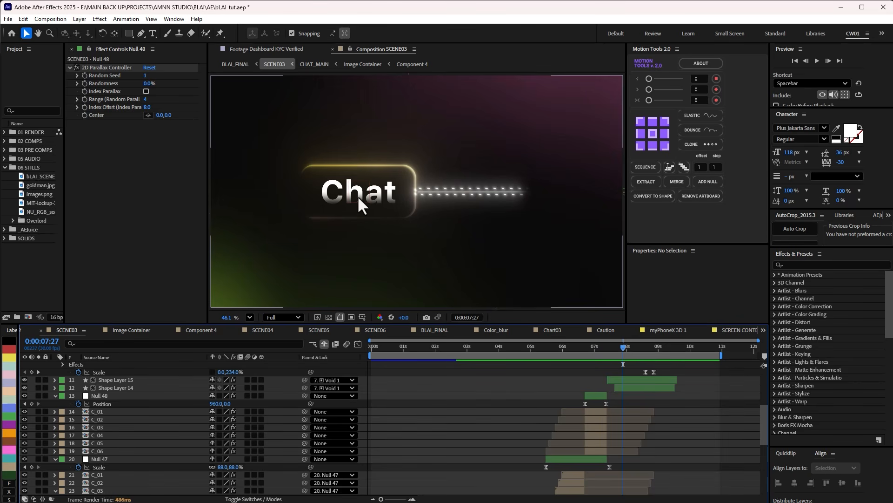
scroll(660, 387, up, 5)
click(628, 411)
click(628, 435)
drag(622, 346, 649, 346)
scroll(674, 377, up, 1)
click(125, 397)
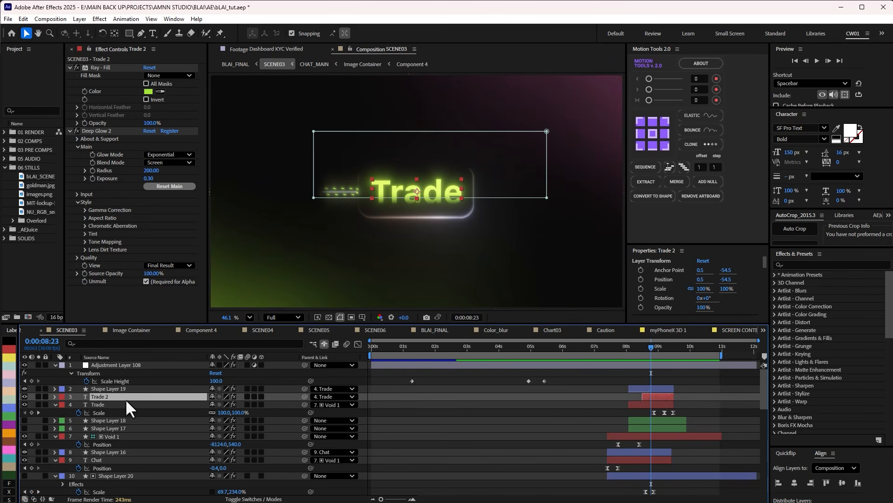
Select the Trade text layer and scrub its lighting-up from 0:00:08:08 to 0:00:08:22.
click(116, 404)
drag(619, 352, 635, 351)
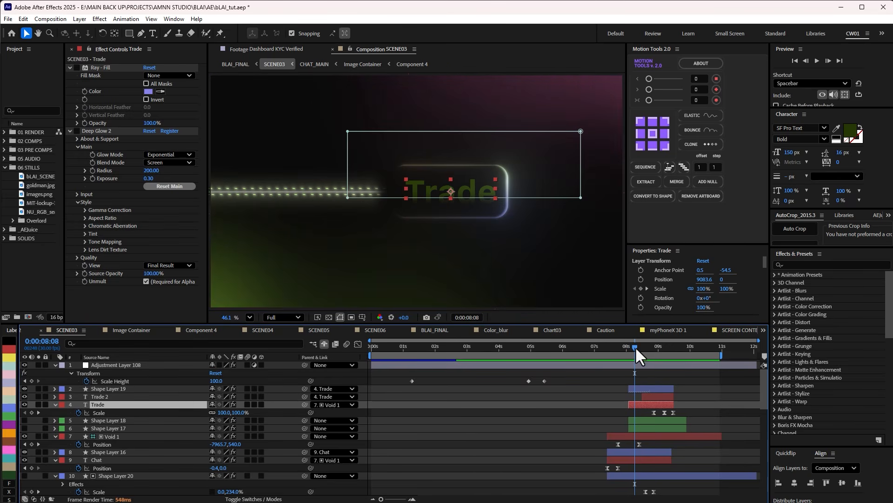
drag(636, 346, 642, 342)
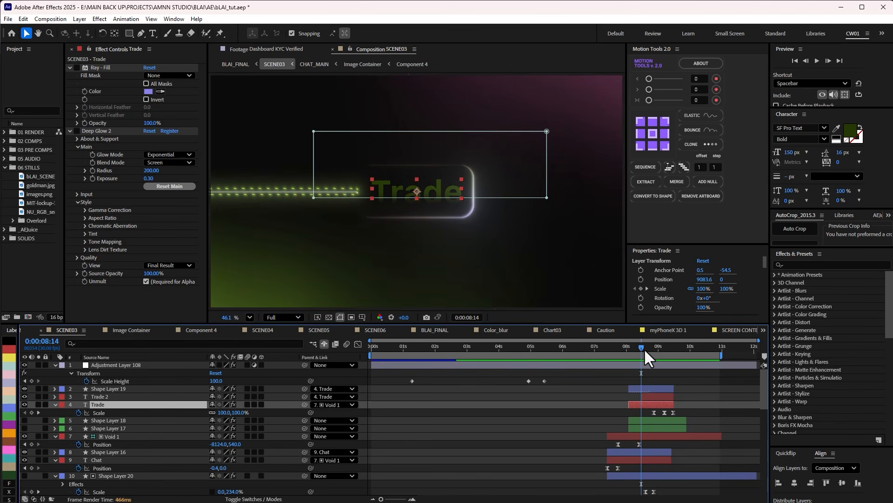
drag(644, 348, 650, 348)
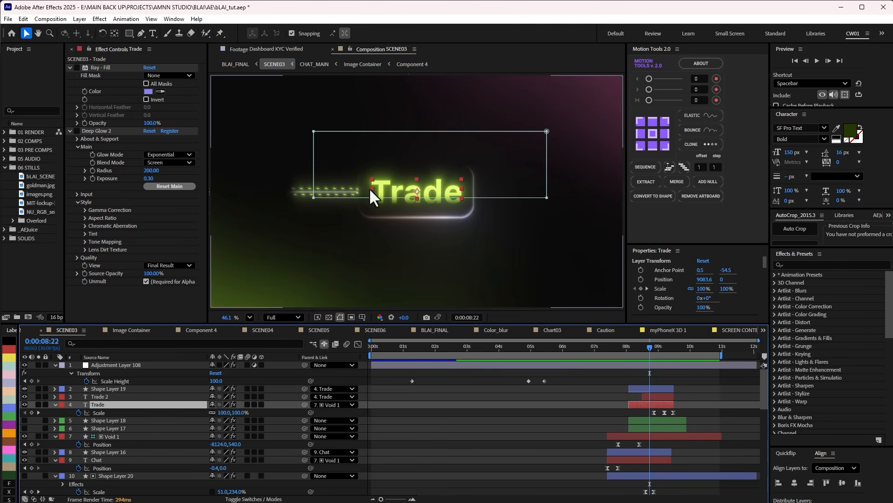
Inspect the effects on Shape Layer 19, Shape Layer 16 and the dashed connector's Shape Layer 14.
click(647, 388)
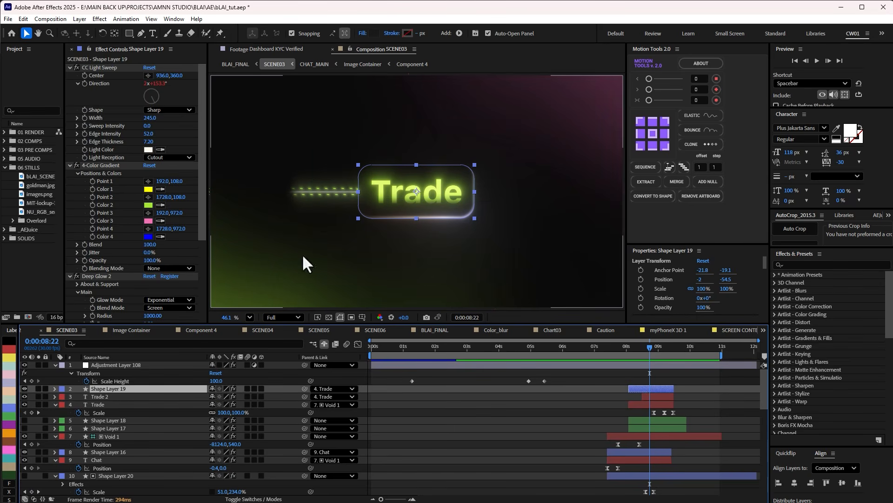
scroll(692, 418, down, 2)
click(652, 404)
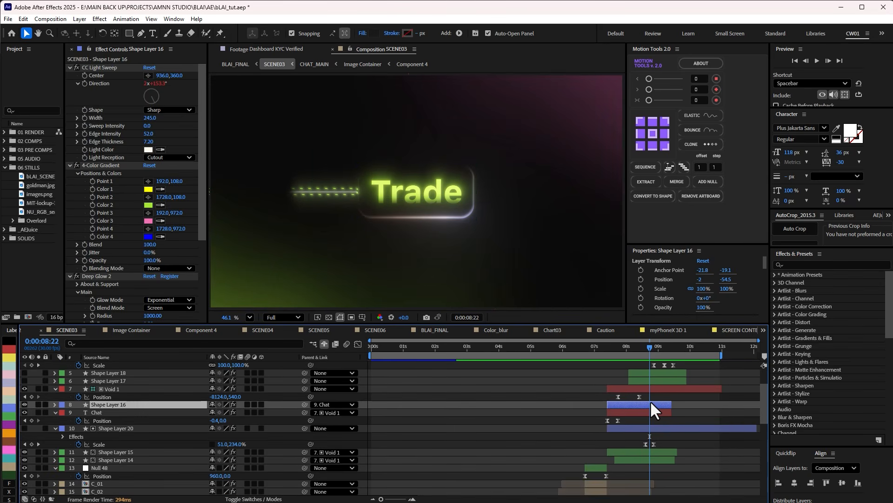
click(645, 428)
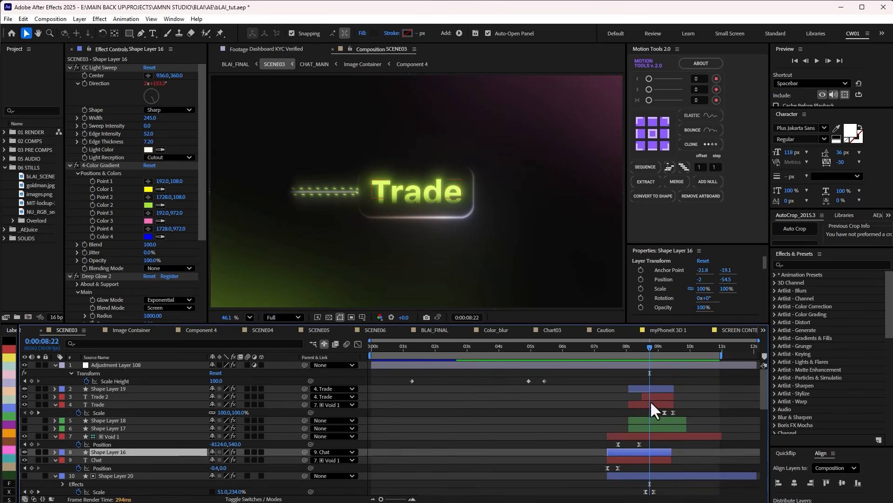
click(660, 384)
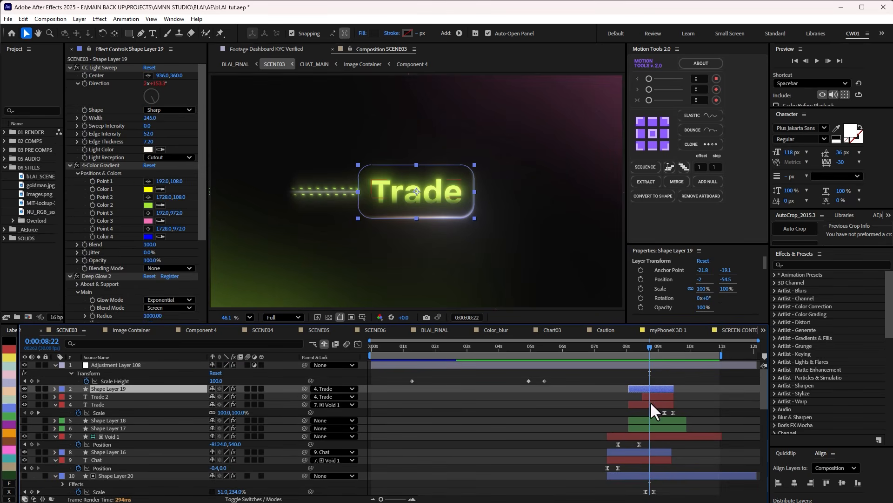
click(646, 426)
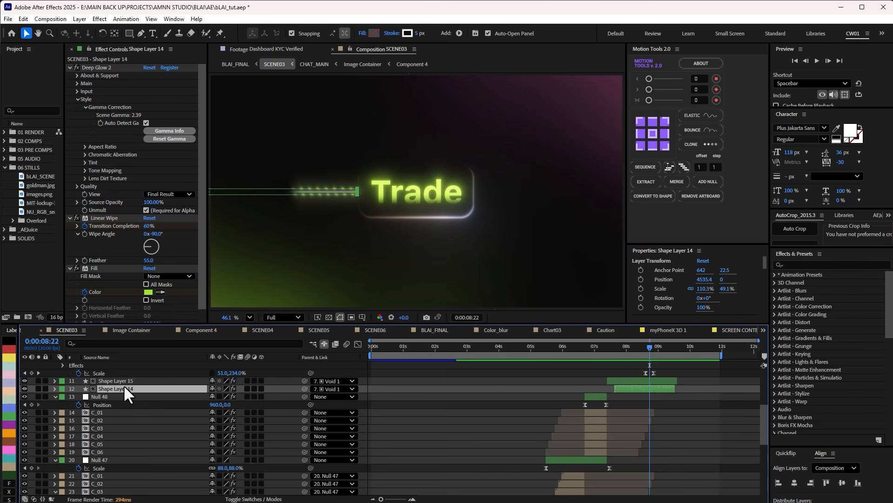
Solo Shape Layer 14 together with BG and scrub the connector's wipe to 0:00:08:21.
click(38, 388)
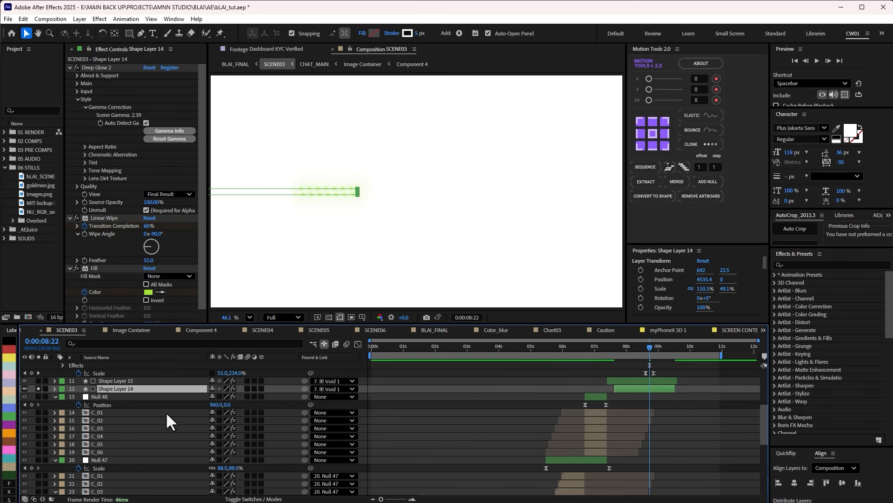
scroll(166, 411, down, 5)
click(38, 491)
click(521, 386)
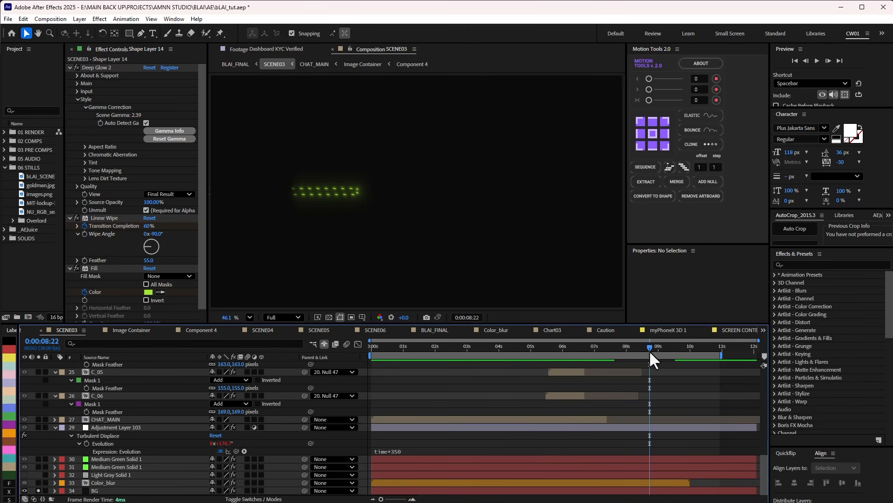
scroll(650, 357, up, 3)
scroll(651, 353, up, 5)
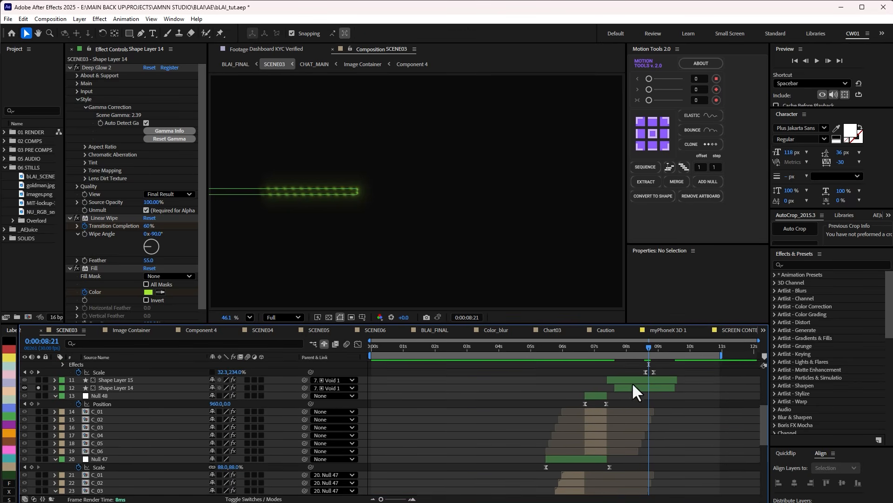
Solo Shape Layer 15 alongside Shape Layer 14 for comparison, and turn off solo on both.
click(38, 403)
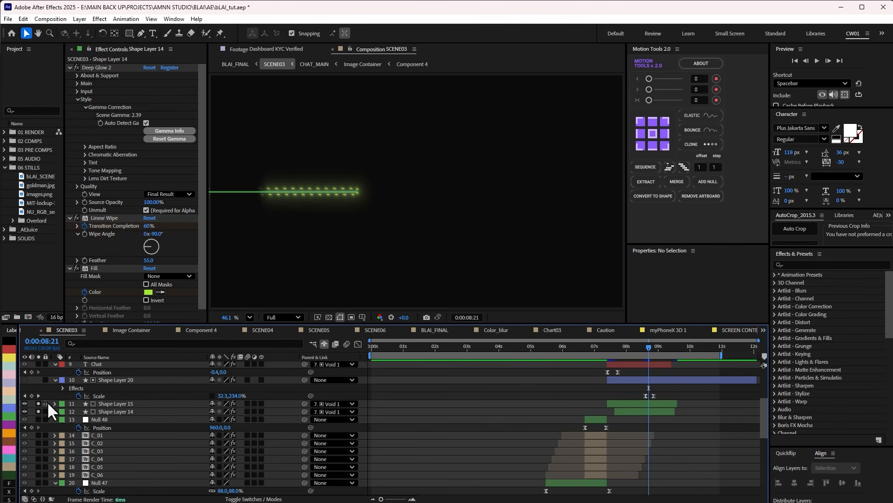
click(38, 403)
click(38, 411)
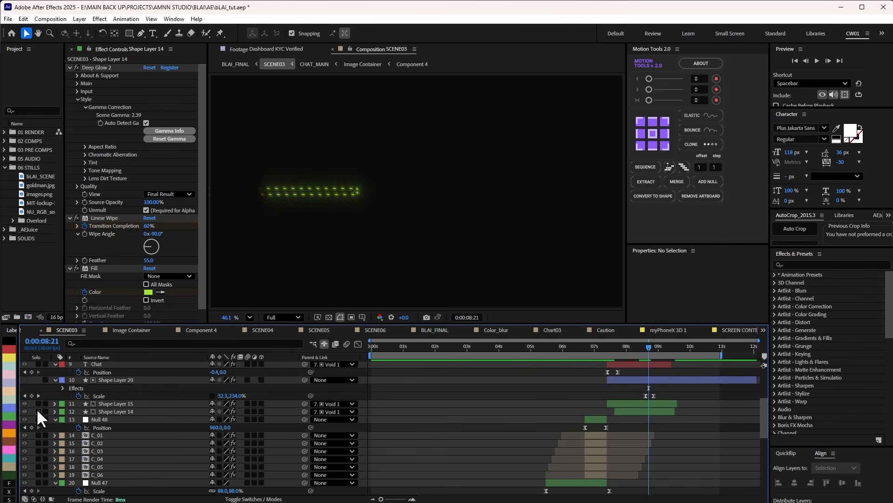
Inspect Shape Layer 20 at 0:00:08:20, and turn off solo on all SCENE03 layers.
click(108, 378)
mouse_move(648, 346)
mouse_down()
mouse_move(663, 347)
mouse_move(640, 348)
mouse_move(648, 349)
mouse_up()
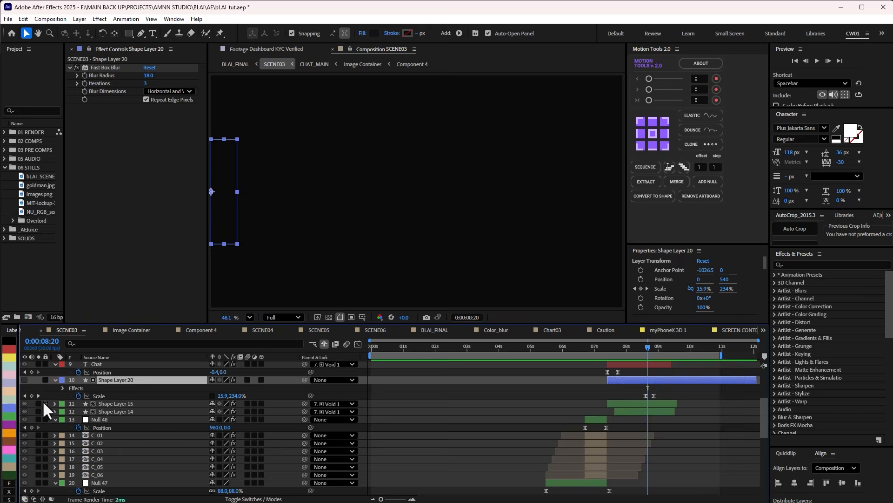
key(ctrl+a)
click(38, 434)
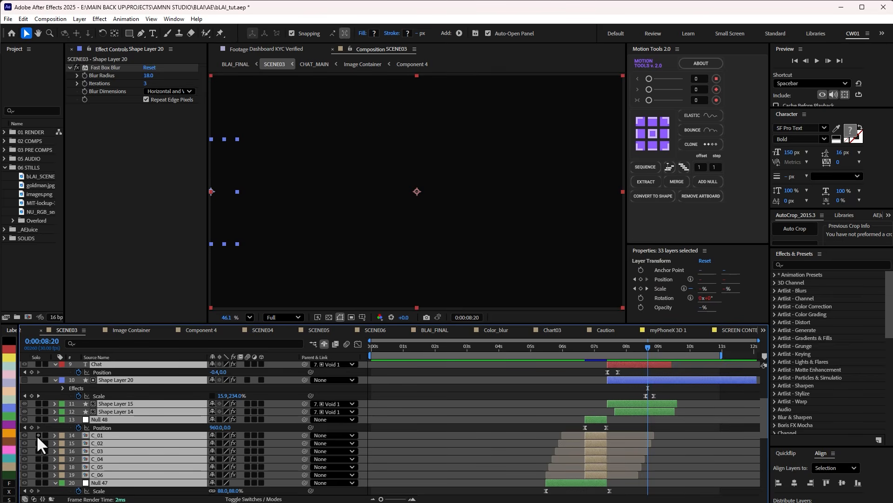
key(ctrl+shift+a)
Scrub through the end of SCENE03, return to BLAI_FINAL, and move its playhead to 0:00:23:24.
mouse_move(647, 346)
mouse_down()
mouse_move(640, 350)
mouse_move(682, 349)
mouse_up()
scroll(654, 348, up, 1)
scroll(649, 351, up, 3)
key(Tab)
click(605, 360)
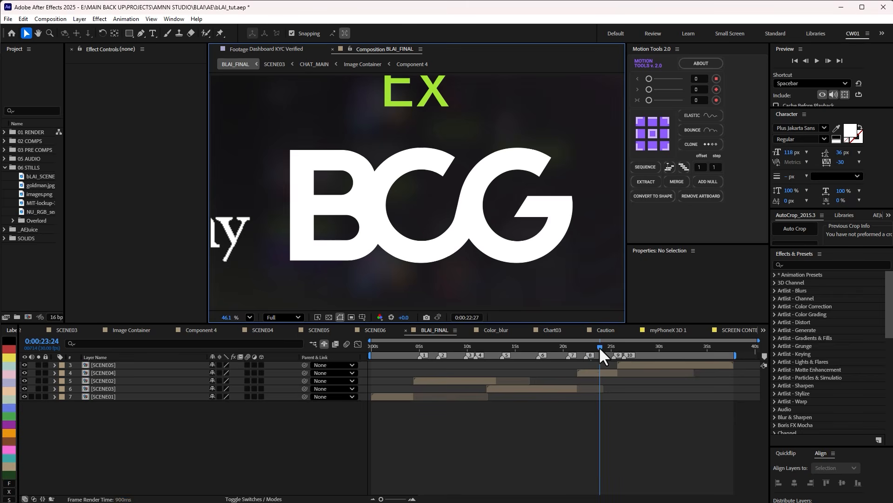
Open the SCENE04 composition and solo its Apps layer to scrub its movement.
double_click(597, 371)
scroll(429, 415, down, 3)
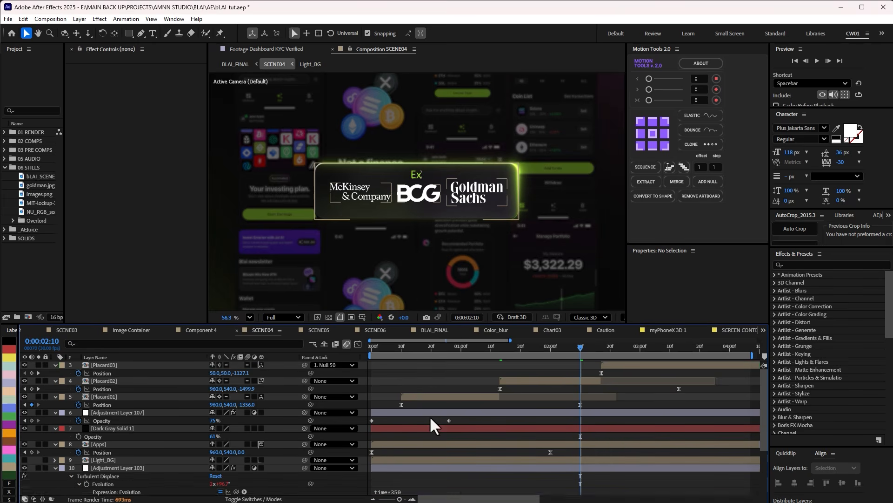
click(55, 420)
click(418, 419)
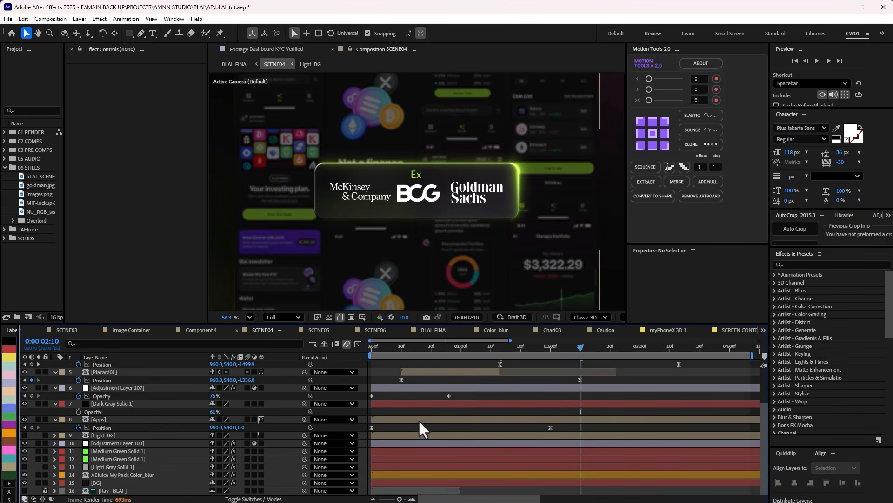
click(39, 420)
drag(443, 347, 464, 348)
Open the Apps precomp, scrub the app screens' position animations past 0:00:02:00, and return to SCENE04.
double_click(121, 418)
scroll(465, 205, down, 2)
scroll(474, 218, up, 1)
drag(415, 348, 551, 347)
scroll(460, 319, up, 5)
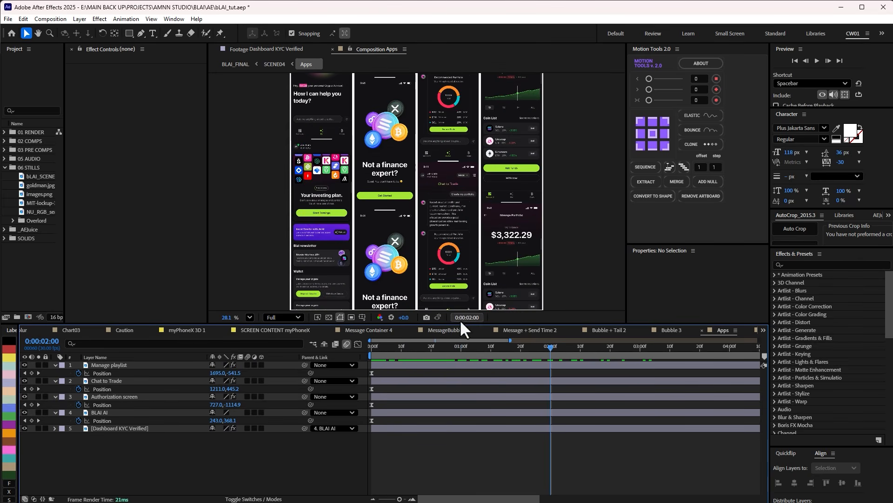
drag(456, 346, 556, 364)
key(Tab)
click(489, 371)
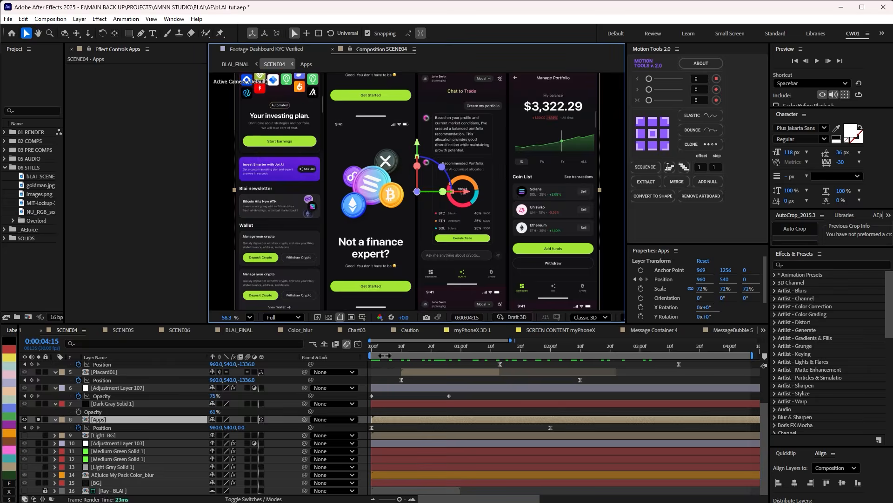
Scrub the Apps movement to 0:00:00:20 and add Dark Gray Solid 1 and Adjustment Layer 107 to the solo view to inspect their effect.
drag(410, 348, 467, 349)
key(space)
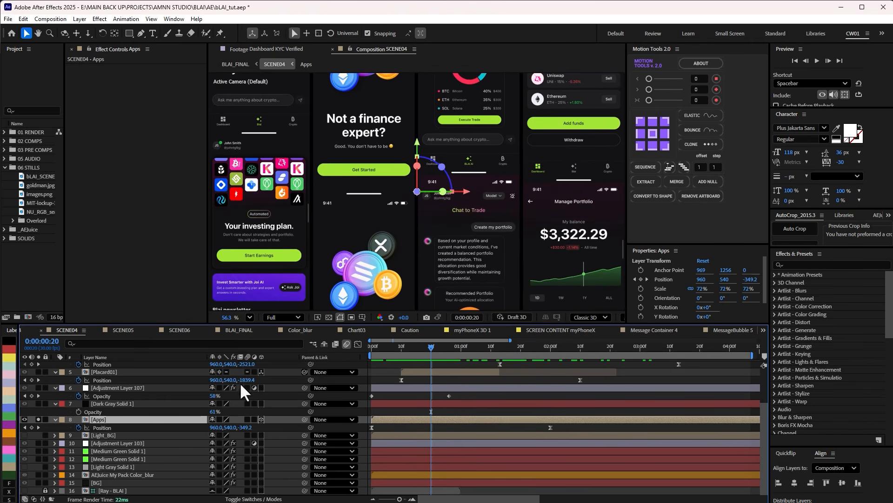
click(37, 404)
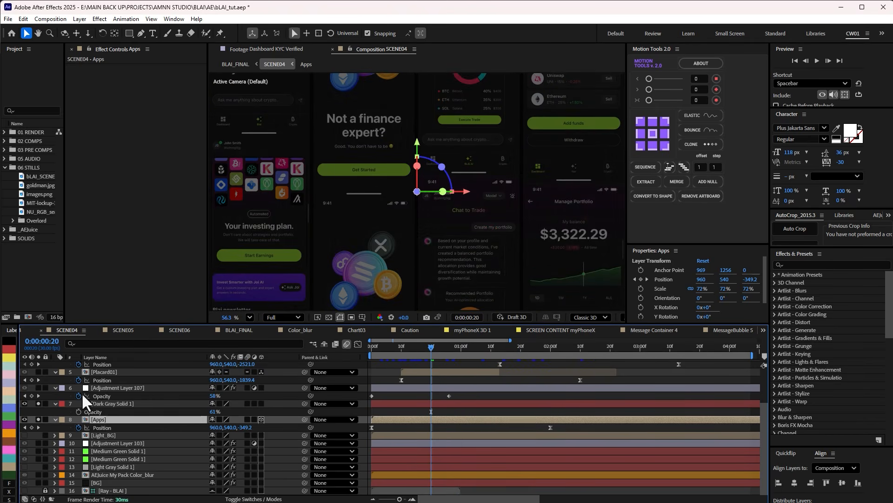
click(112, 403)
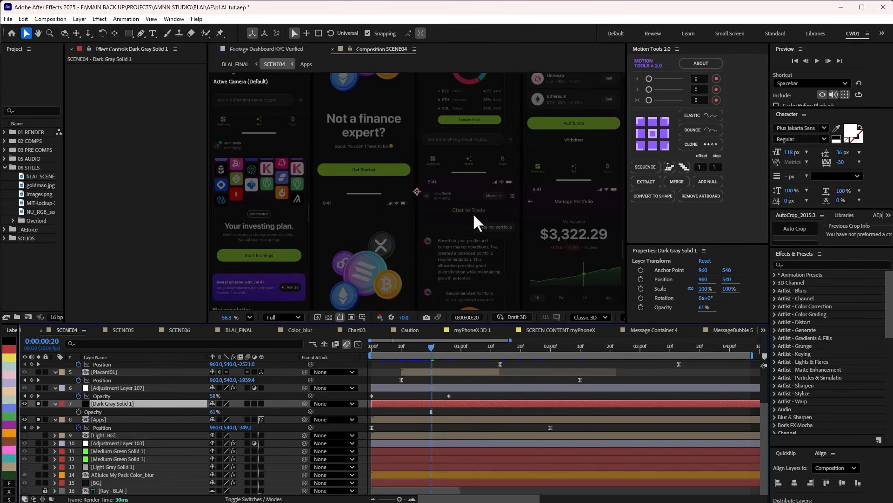
click(37, 387)
click(92, 387)
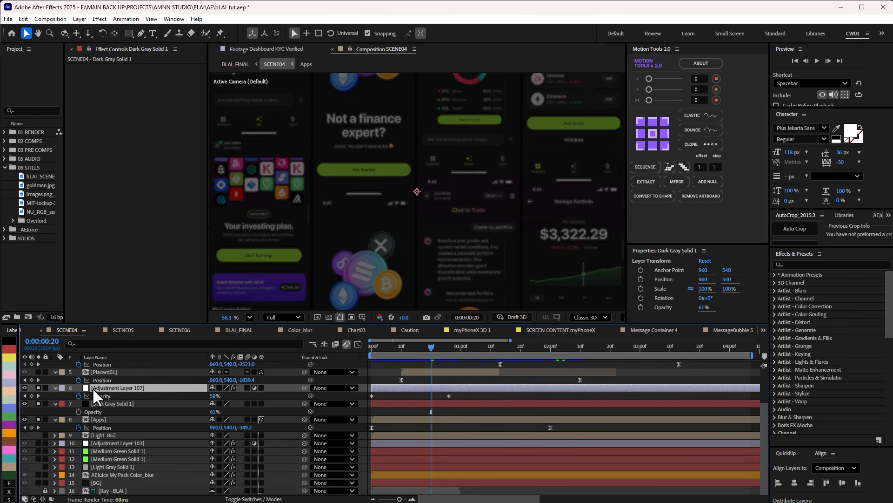
Turn off solo on the three background layers and scrub the placard animations through 0:00:03:29.
drag(435, 348, 456, 347)
drag(38, 388, 38, 419)
mouse_move(453, 348)
mouse_down()
mouse_move(466, 348)
mouse_move(452, 349)
mouse_up()
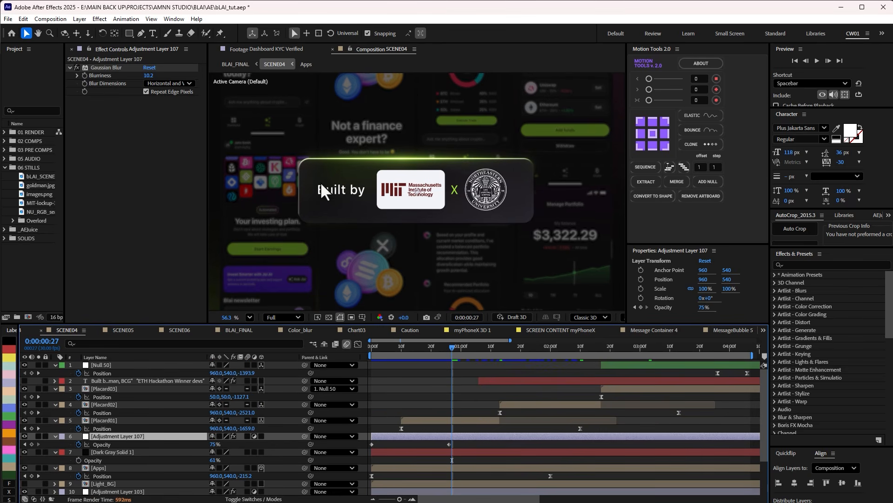
click(115, 420)
drag(518, 350, 543, 348)
drag(644, 351, 724, 356)
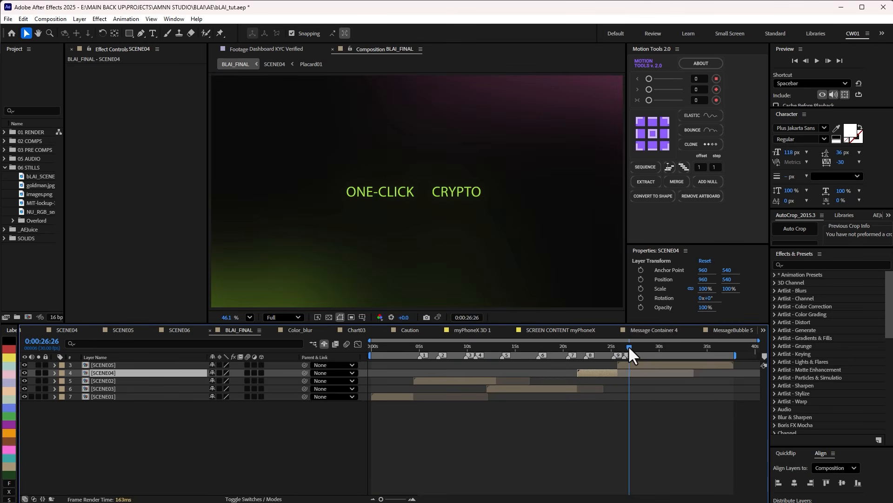
Open the SCENE05 composition and set its preview to Half resolution with the title and action safe guides hidden.
double_click(630, 364)
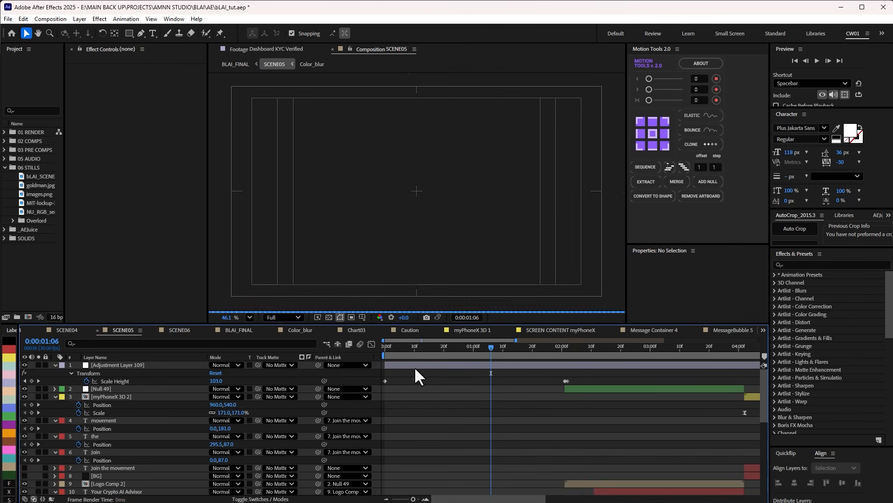
scroll(432, 367, down, 8)
mouse_move(429, 357)
mouse_down()
mouse_move(441, 357)
mouse_move(407, 351)
mouse_move(421, 351)
mouse_up()
click(285, 318)
click(277, 355)
click(351, 317)
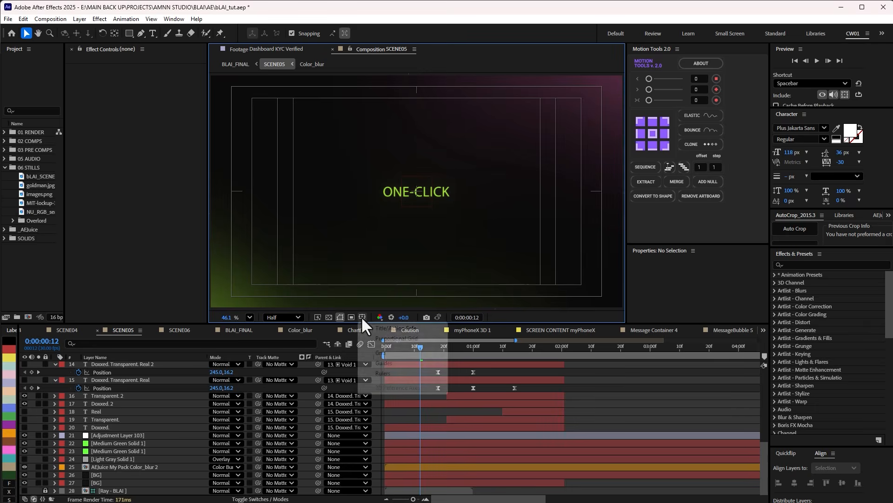
click(393, 327)
Scrub the SCENE05 text animation and the logo section that follows it up to 0:00:04:02.
drag(420, 356, 484, 359)
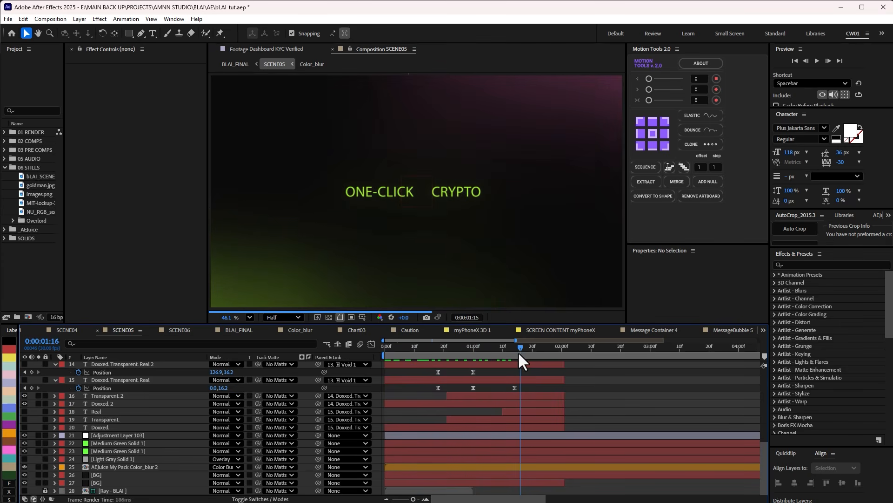
mouse_move(541, 362)
mouse_down()
mouse_move(556, 357)
mouse_move(361, 356)
mouse_move(543, 360)
mouse_up()
scroll(550, 398, up, 4)
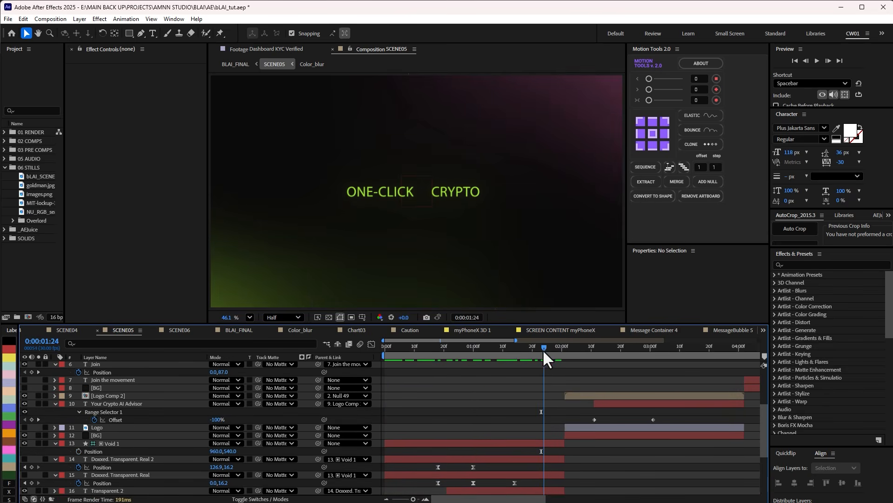
drag(545, 350, 743, 347)
key(minus)
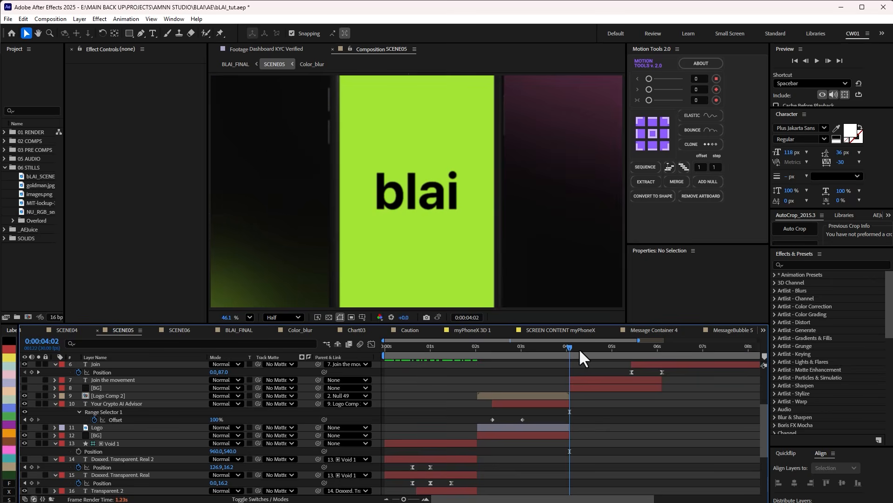
Scrub SCENE05's phone reveal and closing section past 0:00:04:12, and return to BLAI_FINAL.
mouse_move(571, 346)
mouse_down()
mouse_move(560, 349)
mouse_move(585, 349)
mouse_up()
scroll(580, 404, down, 3)
scroll(581, 398, up, 2)
scroll(585, 395, up, 2)
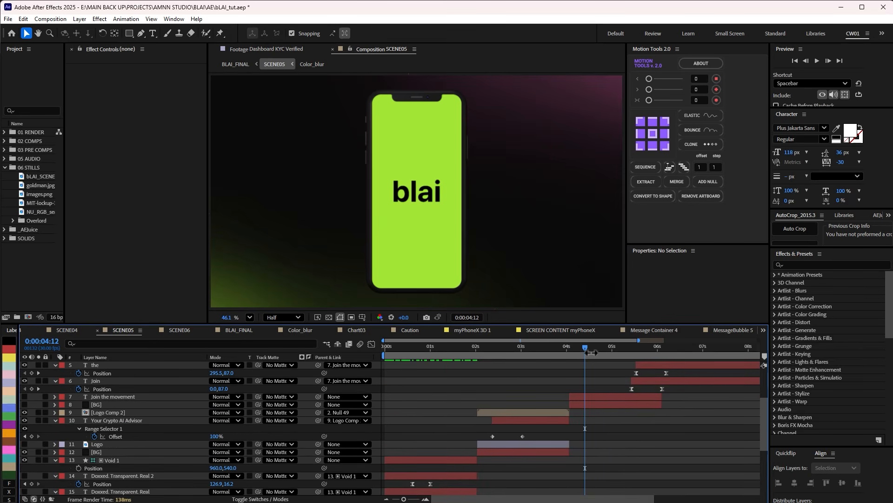
drag(584, 348, 673, 350)
scroll(674, 367, up, 3)
key(shift+Escape)
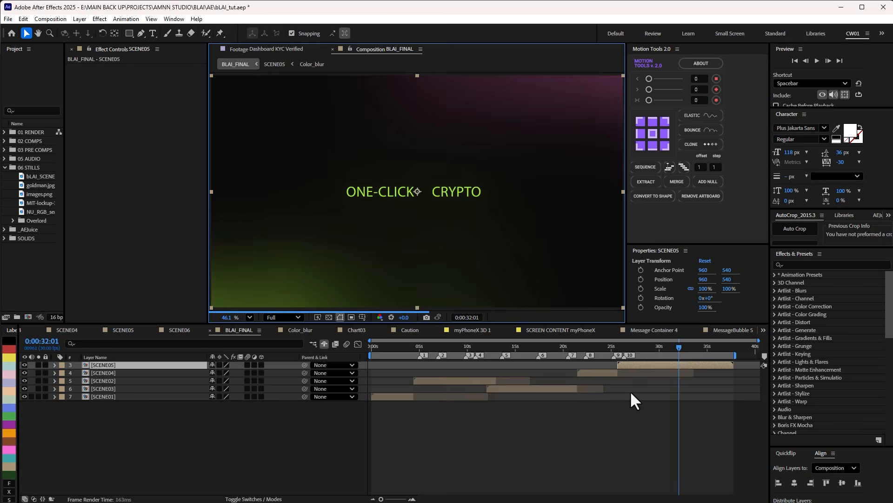